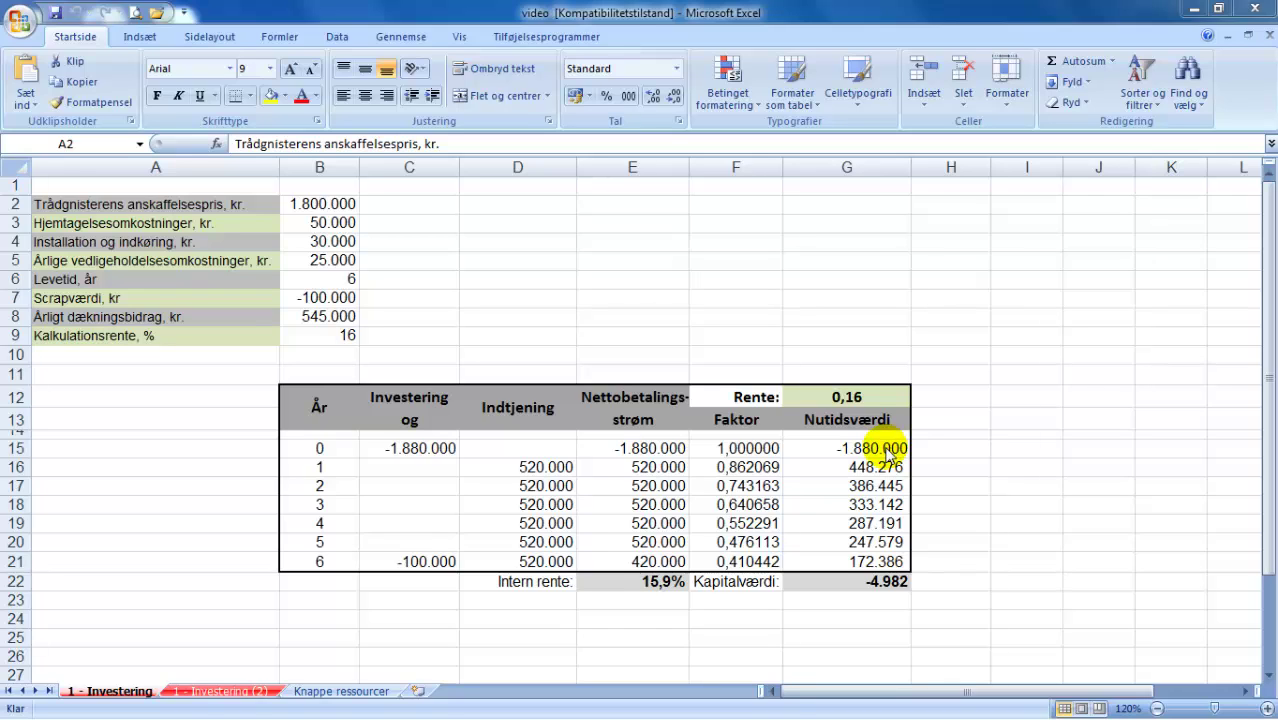
On the sheet "1 - Investering (2)", enter =-(B2+B3+B4) in C15 as the year 0 investment
key("ctrl+Page_Down")
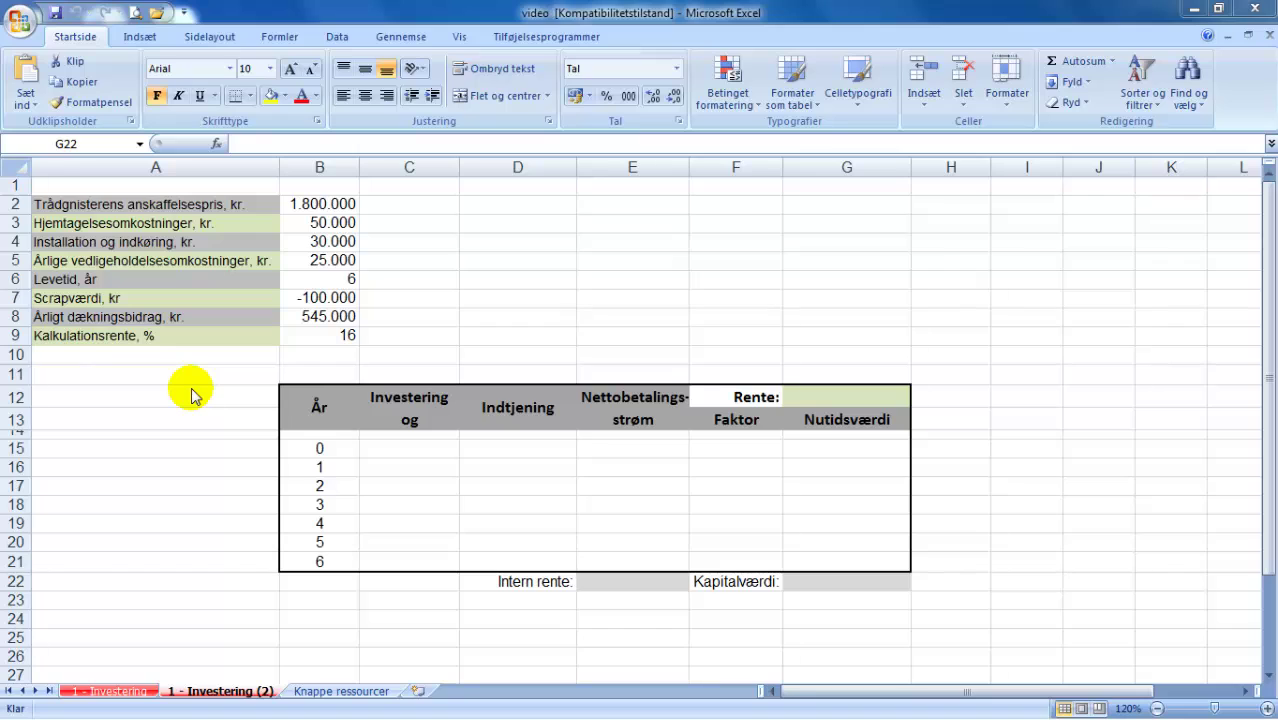
left_click(401, 450)
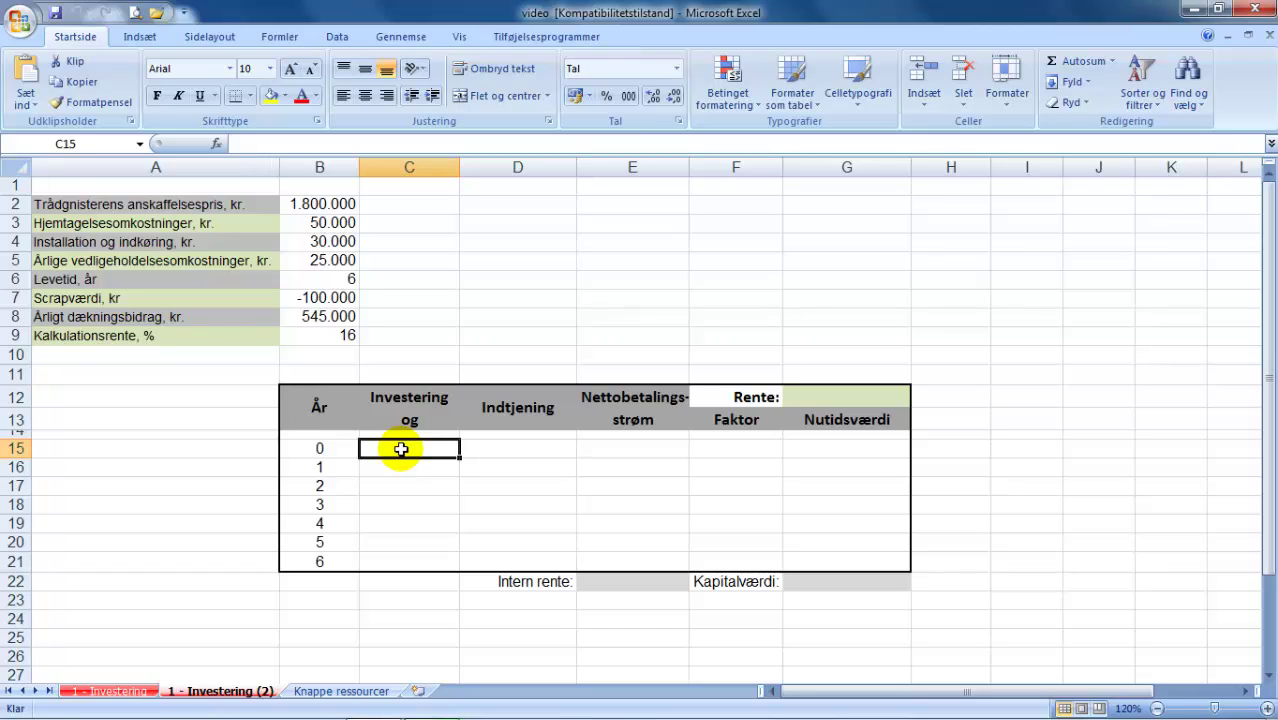
type("=")
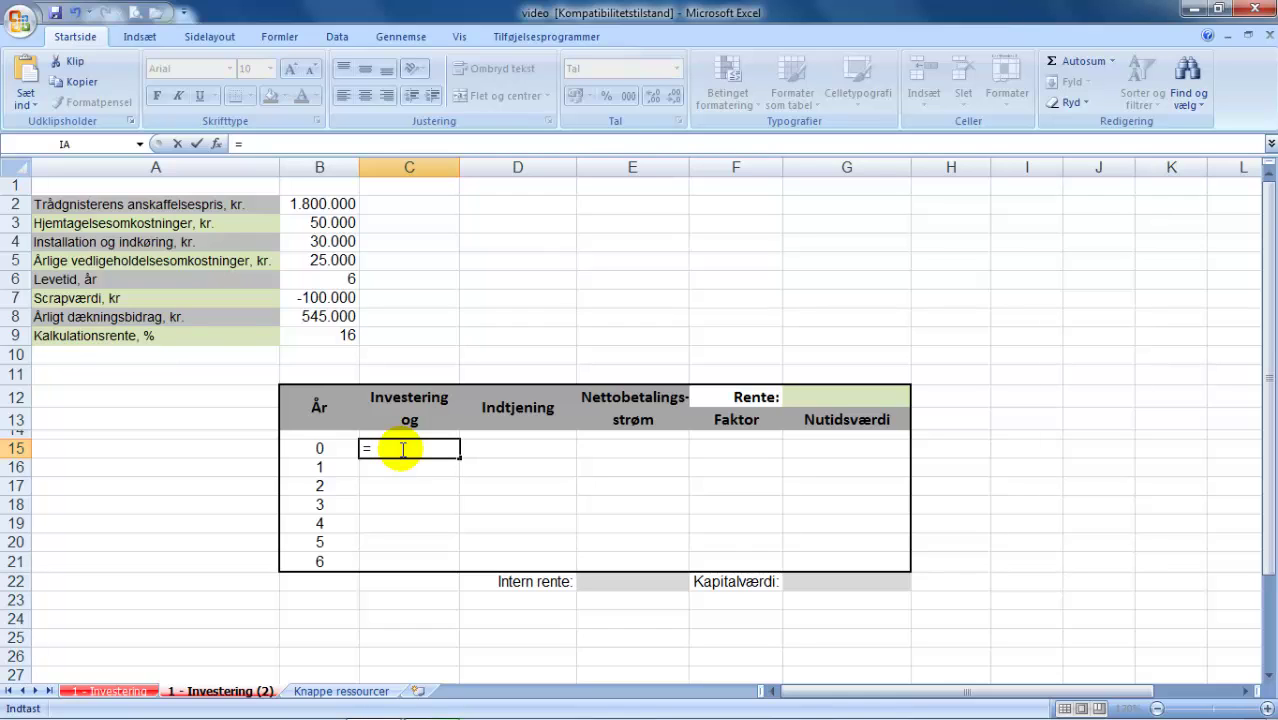
type("-(")
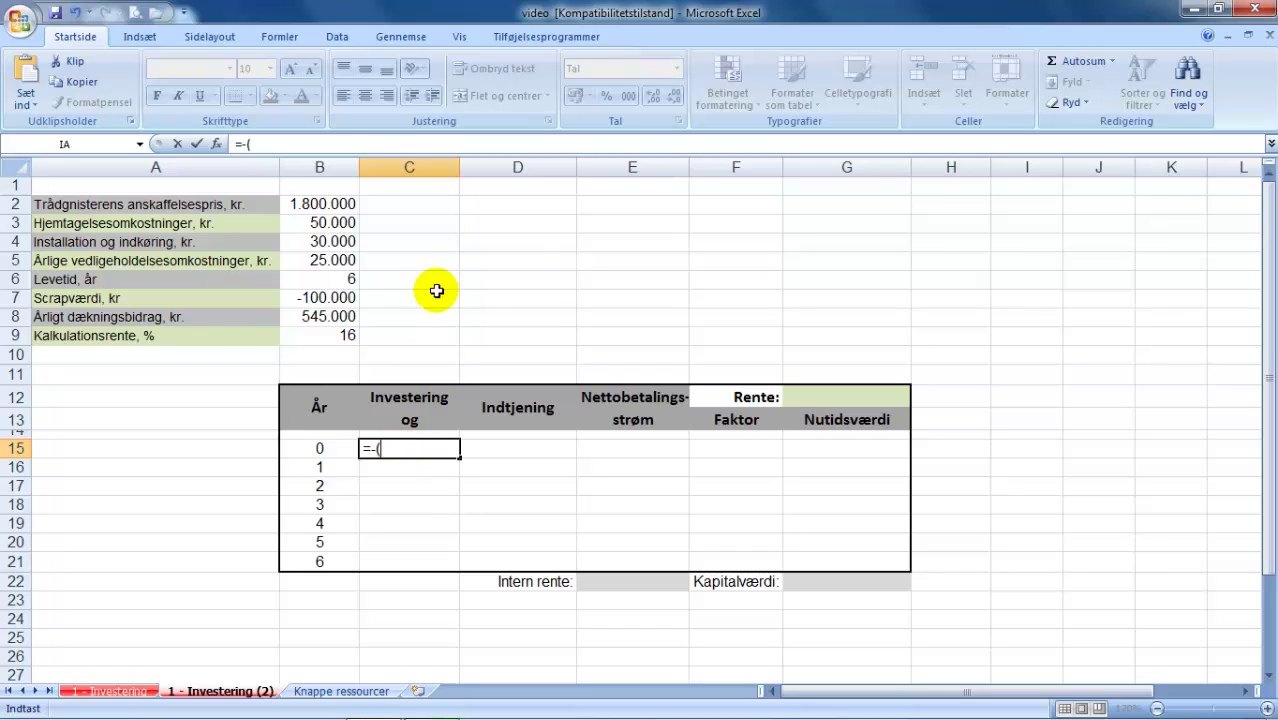
left_click(329, 205)
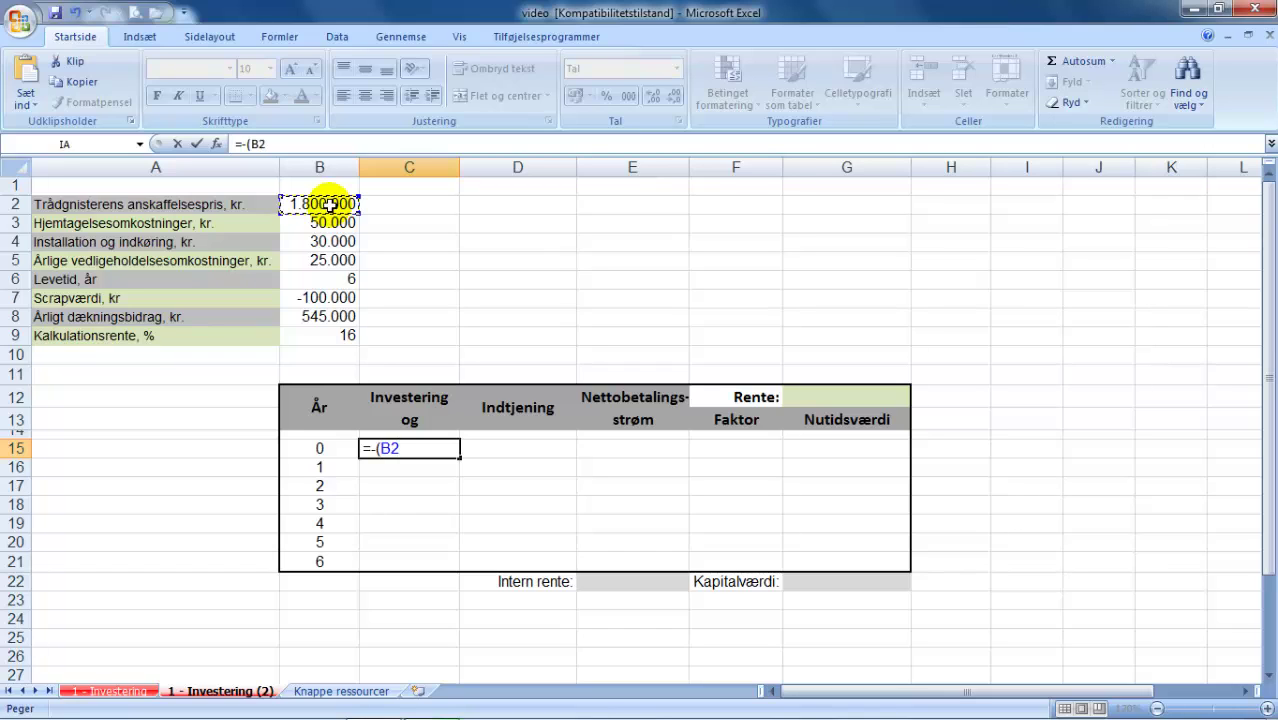
type("+")
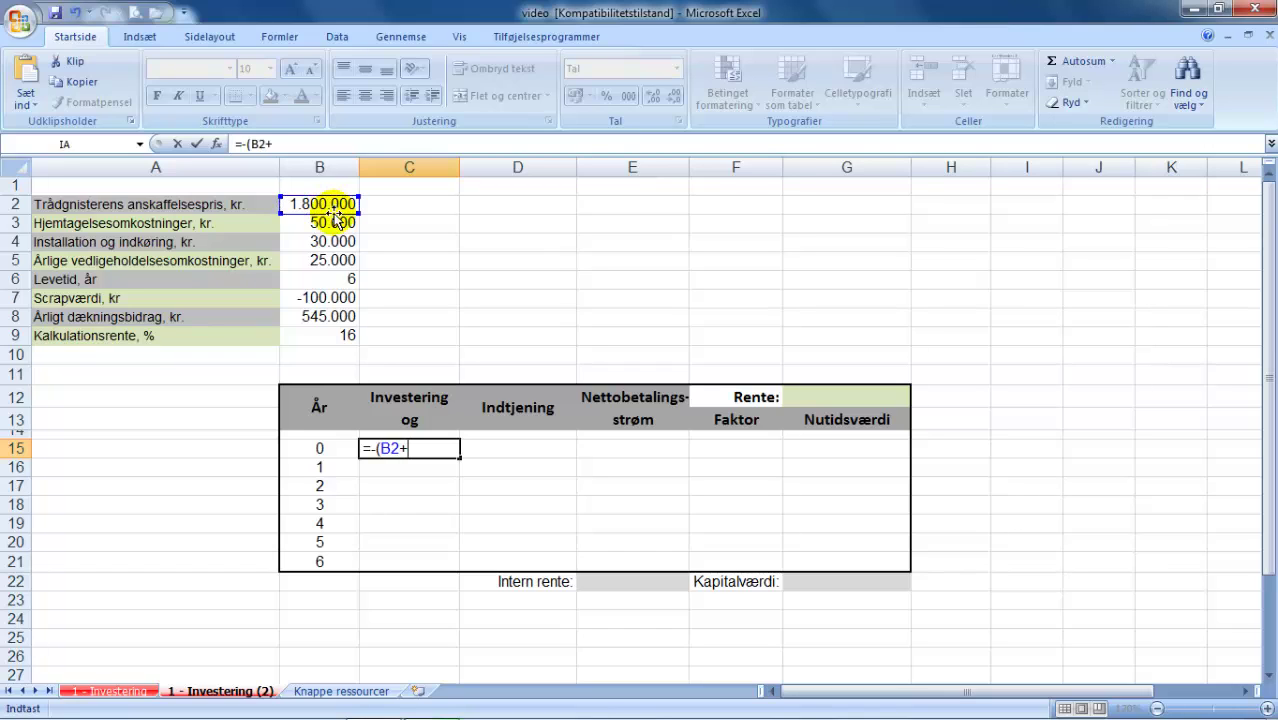
left_click(335, 222)
type("+")
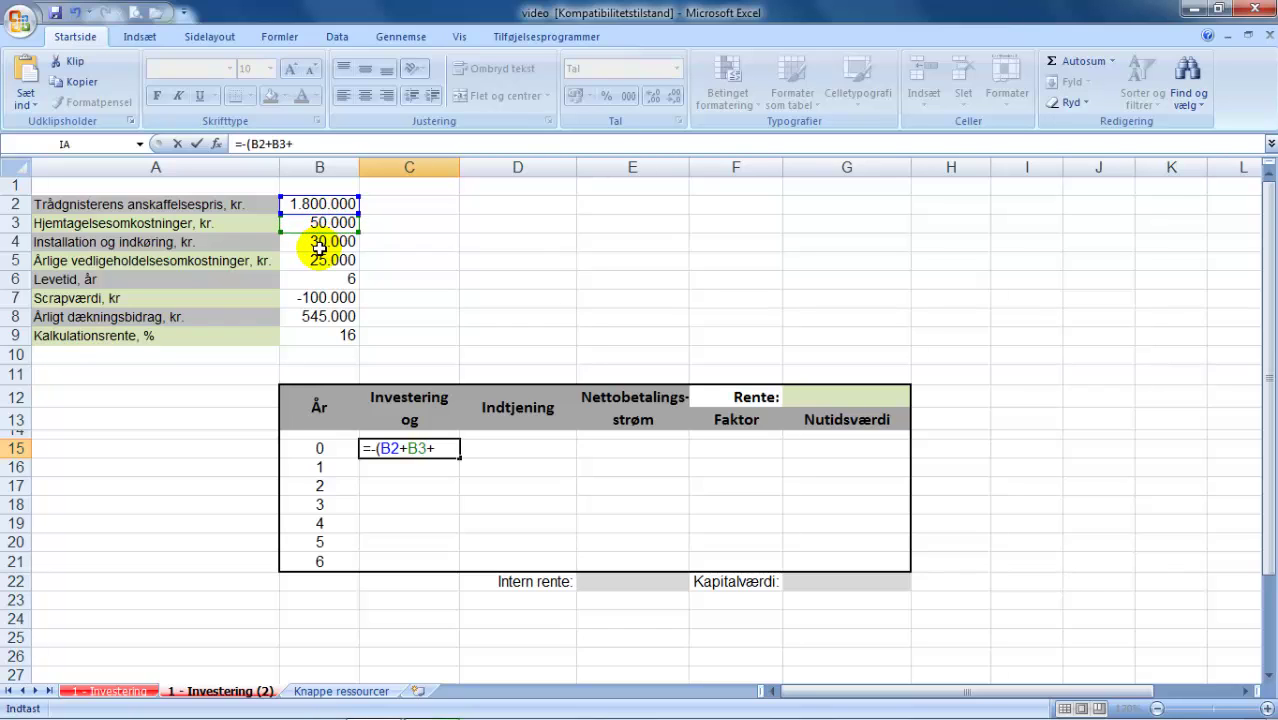
left_click(318, 245)
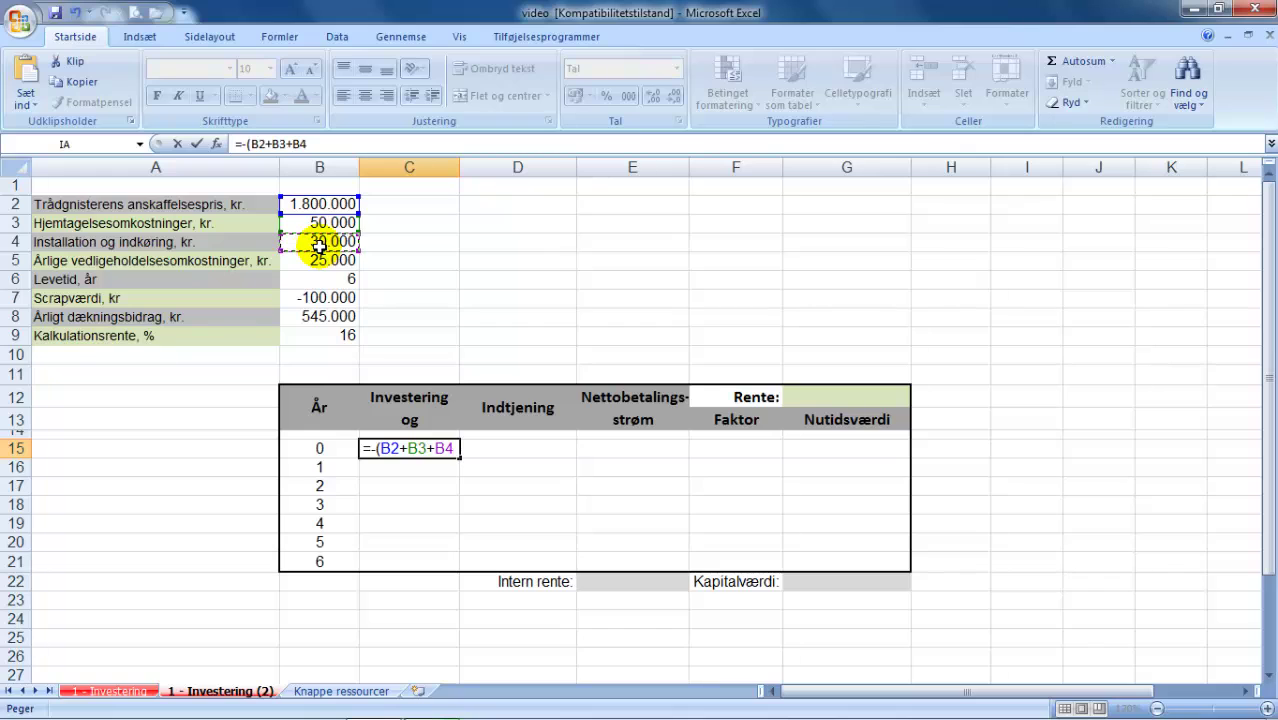
type(")")
key("Return")
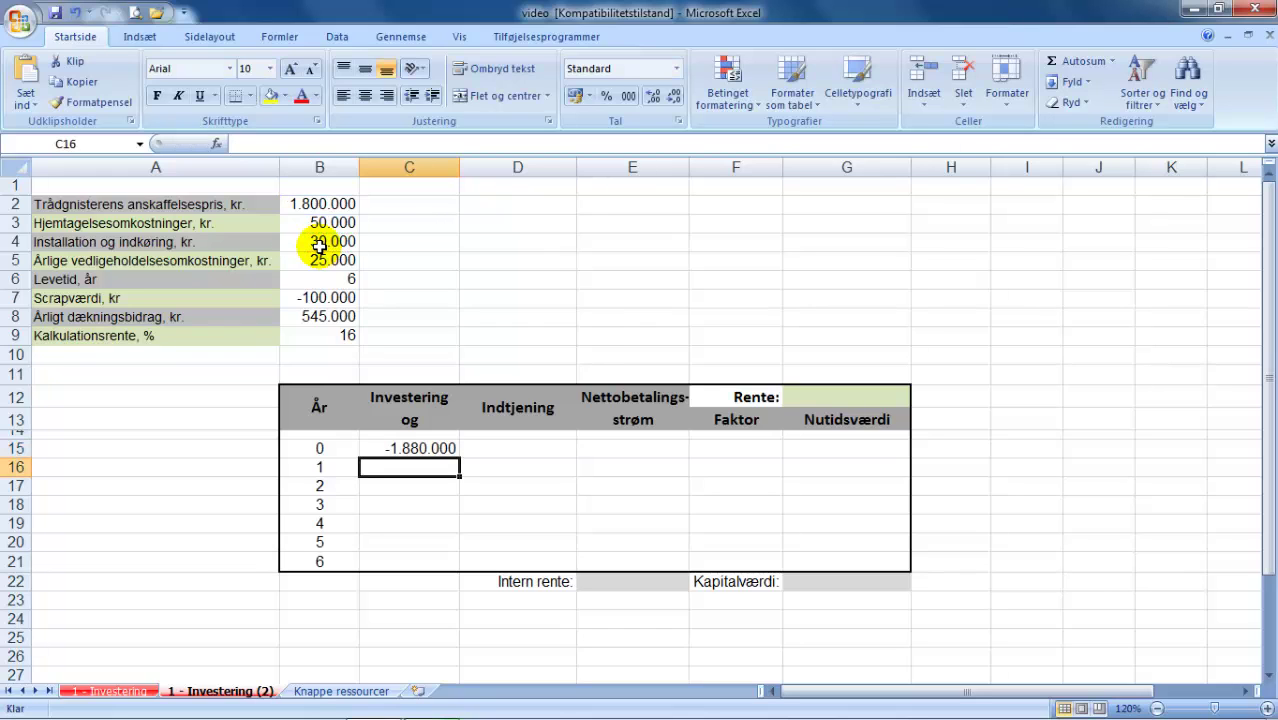
Enter =B7 in C21 to bring the scrap value into year 6 of the investment column
key("Down")
key("Down")
key("Down")
key("Down")
key("Down")
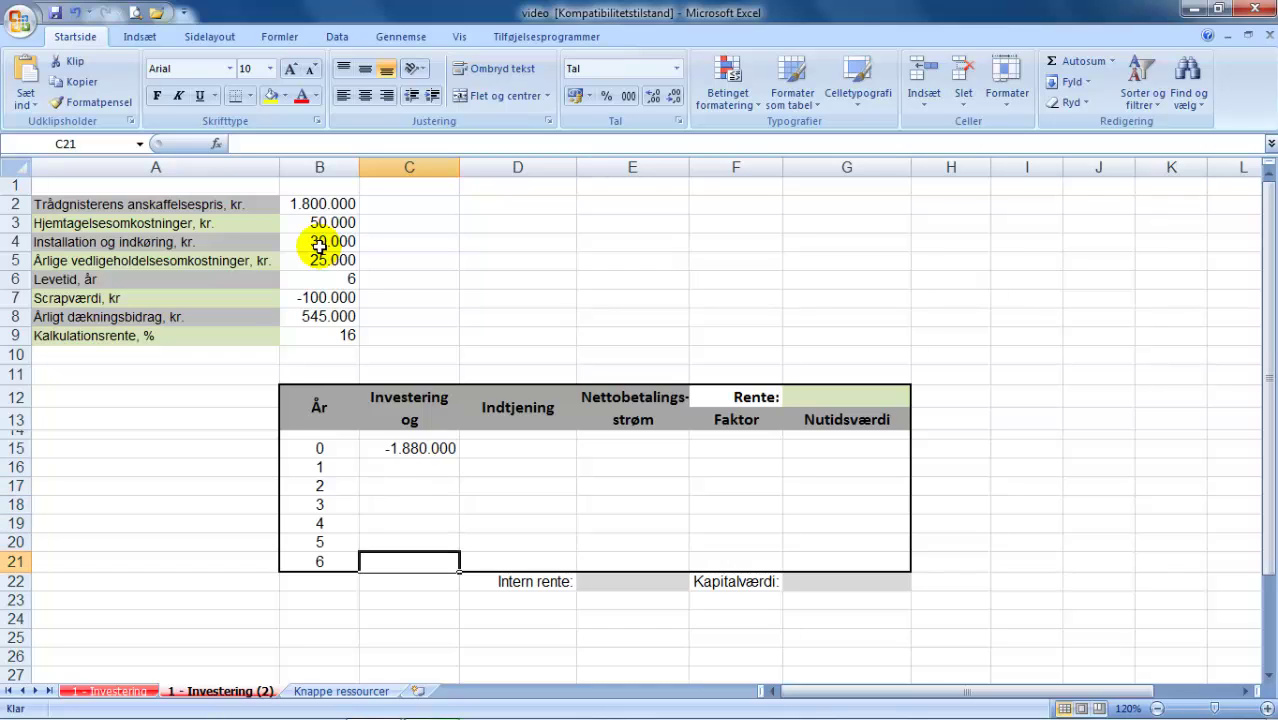
type("=")
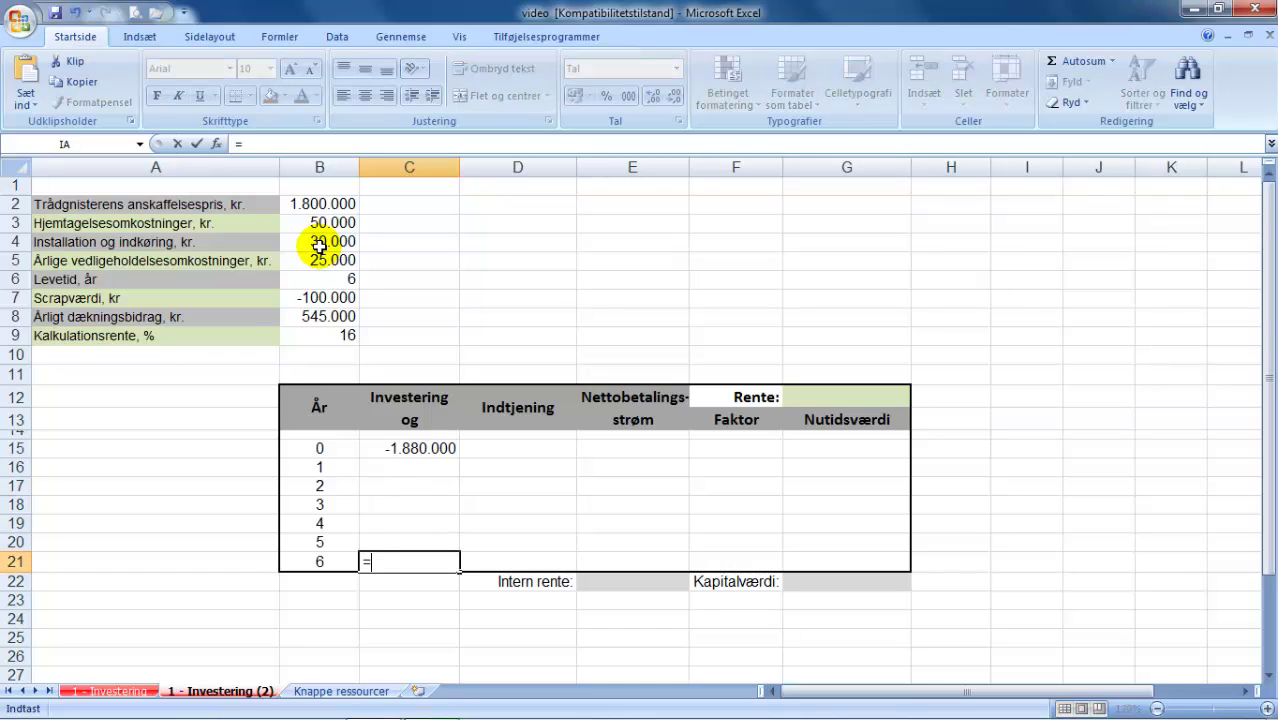
left_click(312, 299)
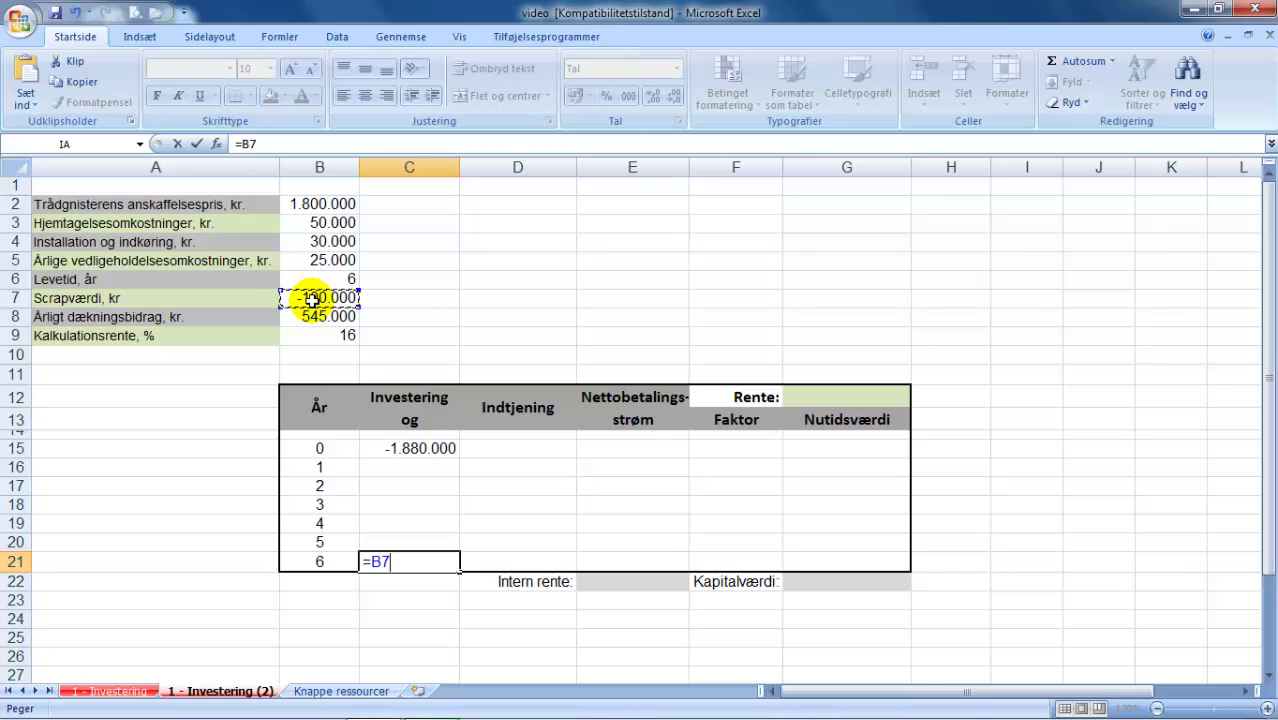
key("Return")
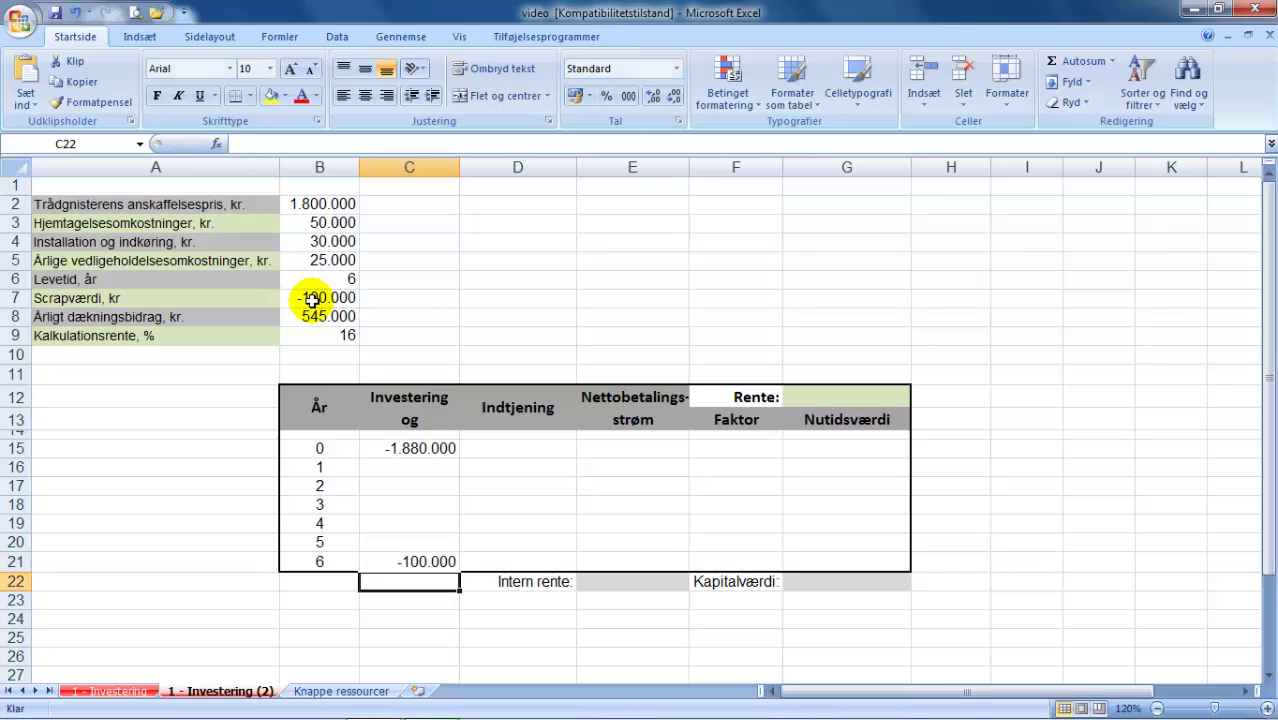
Enter =B8-B5 in D16 to calculate the year 1 earnings in the Indtjening column
key("Up")
key("Up")
key("Up")
key("Up")
key("Up")
key("Up")
key("Up")
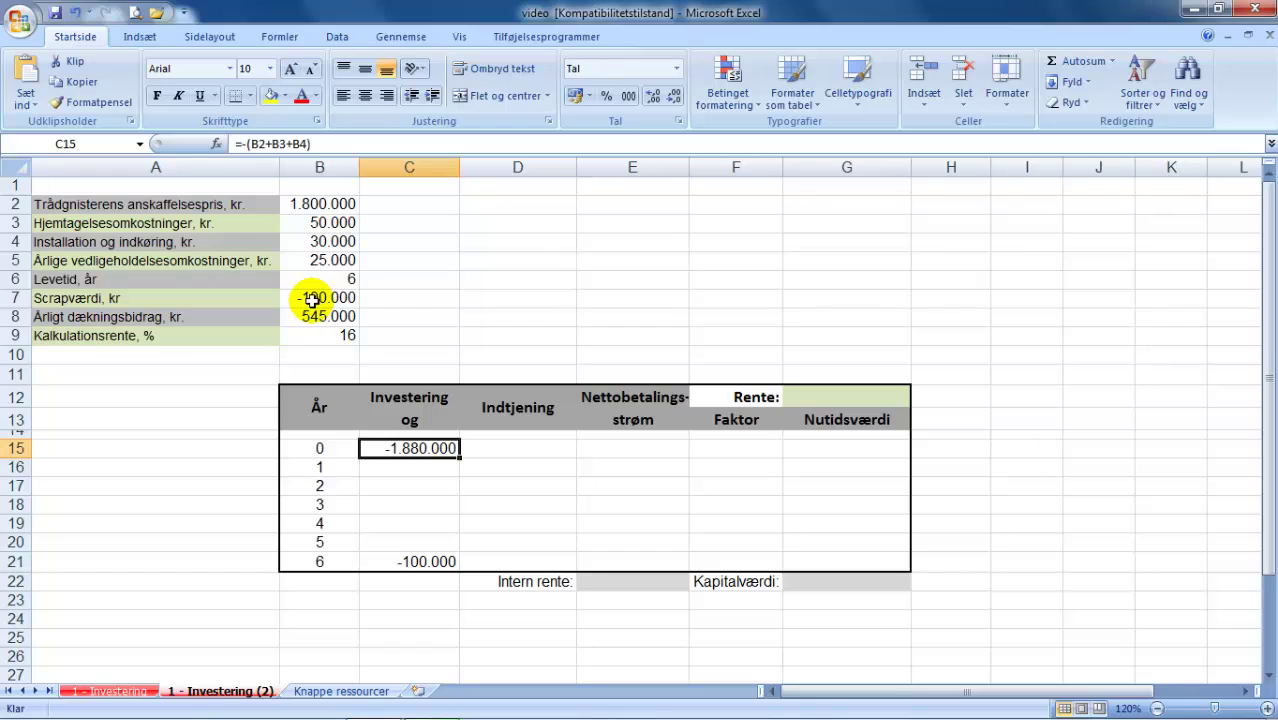
key("Right")
key("Down")
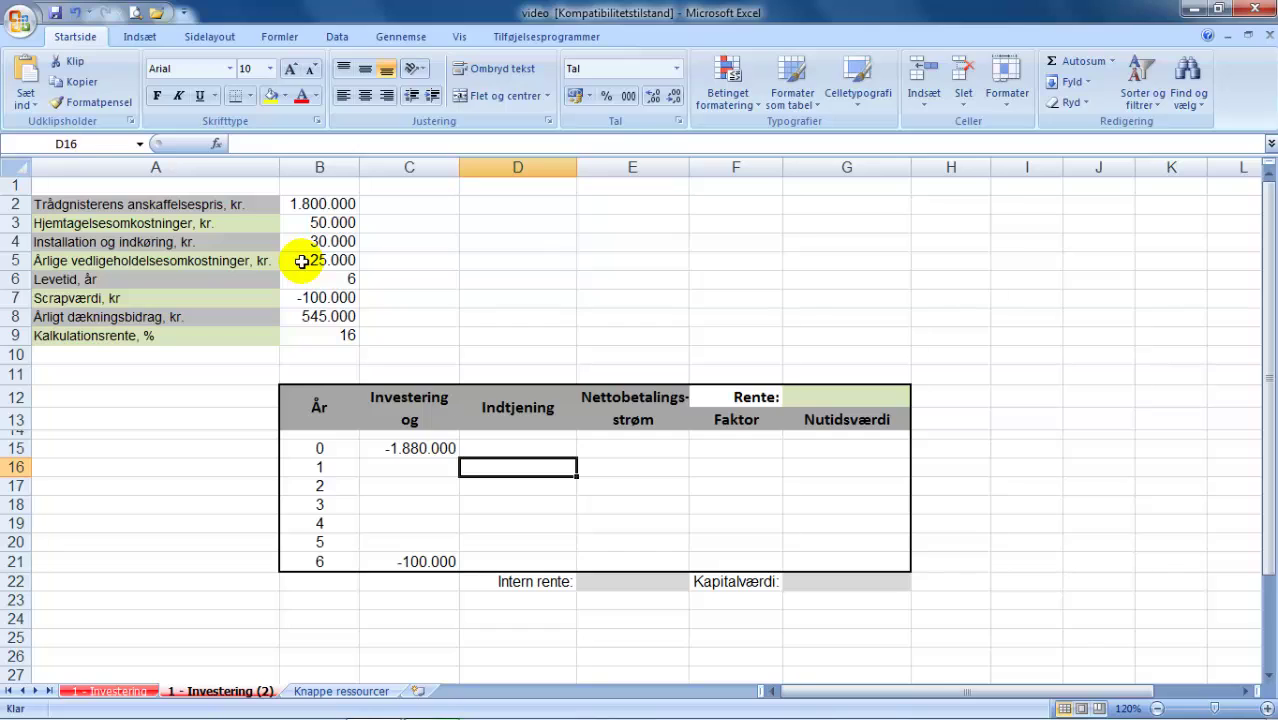
type("=")
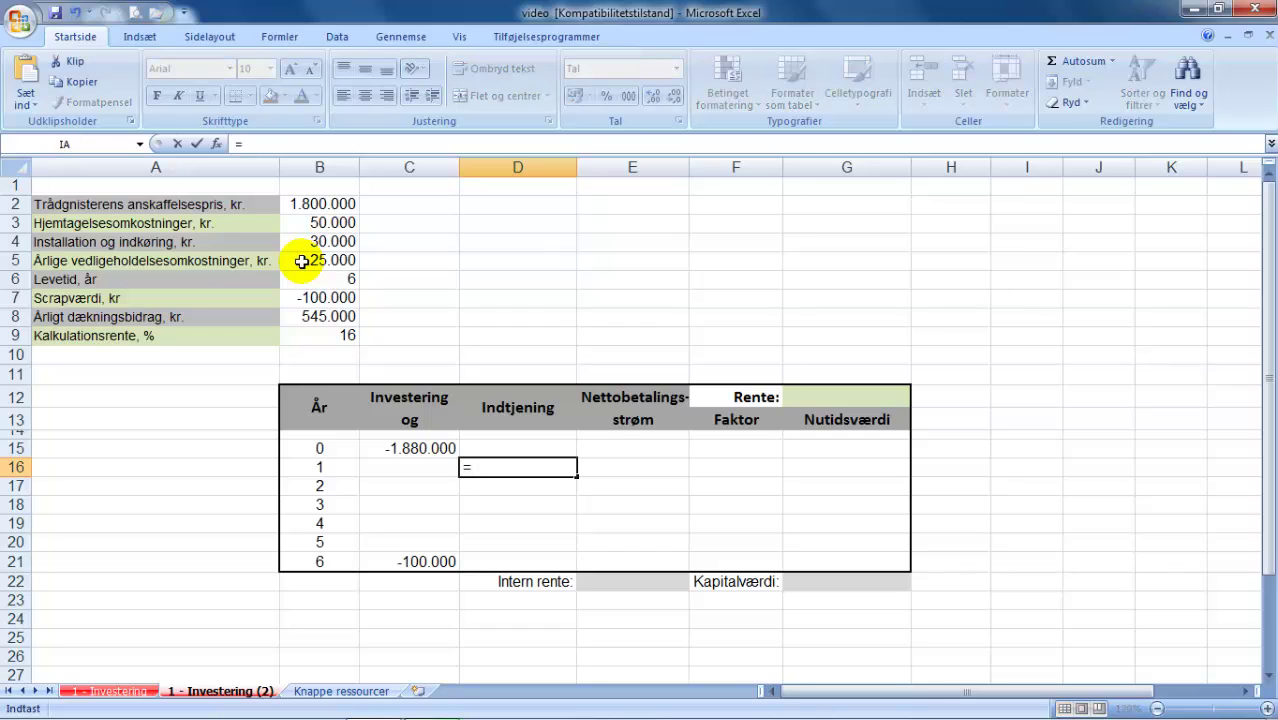
left_click(305, 318)
type("-")
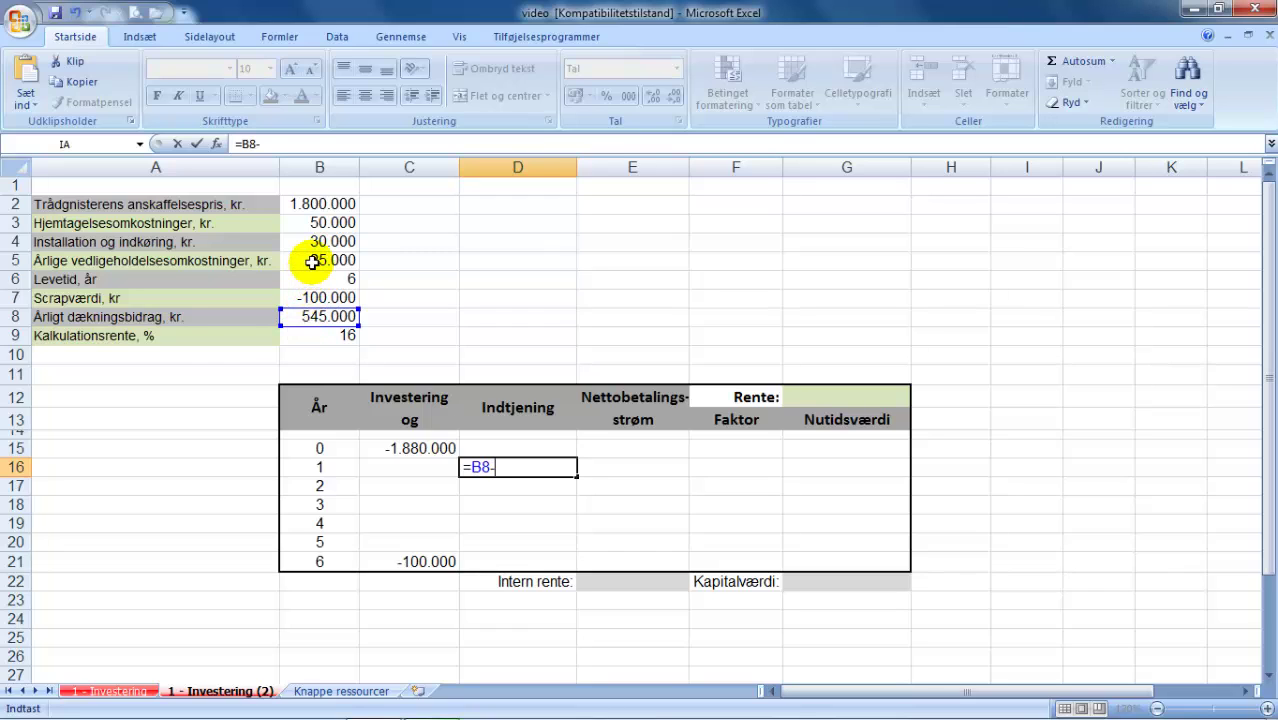
left_click(314, 262)
key("Return")
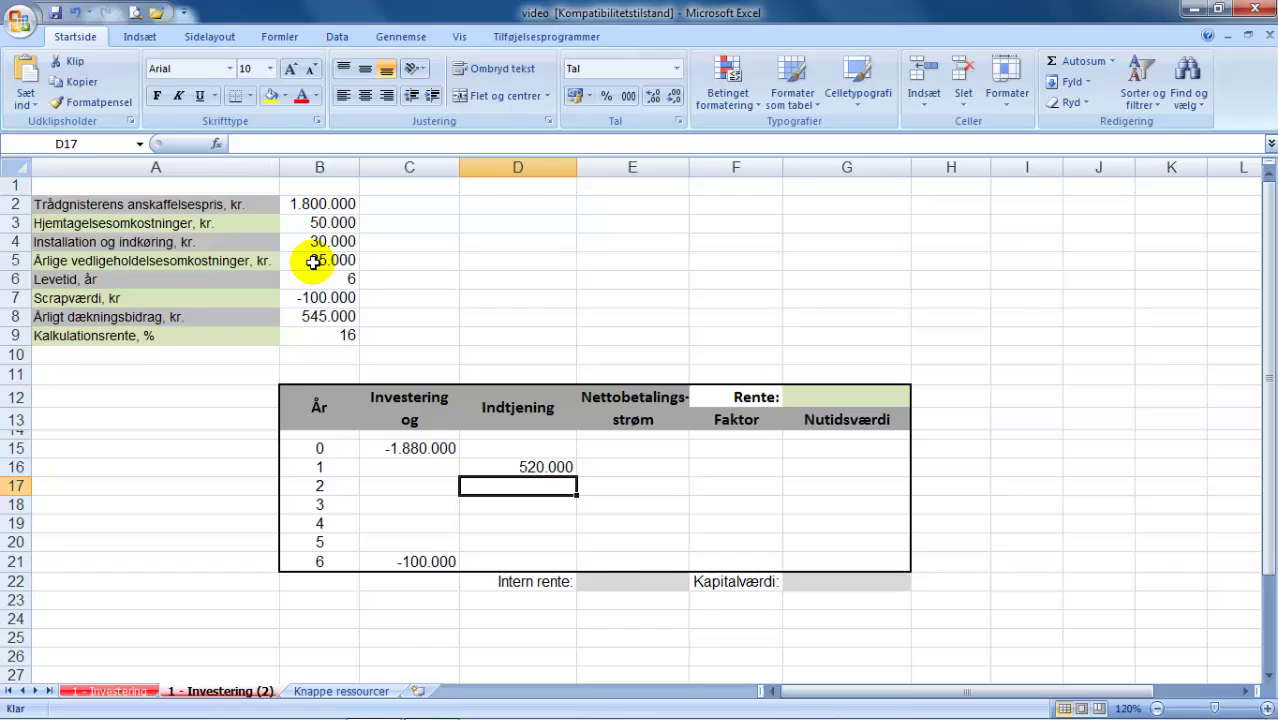
Fill the Indtjening cells D17 to D21 for years 2 to 6 with formulas that each reference the cell directly above
type("=")
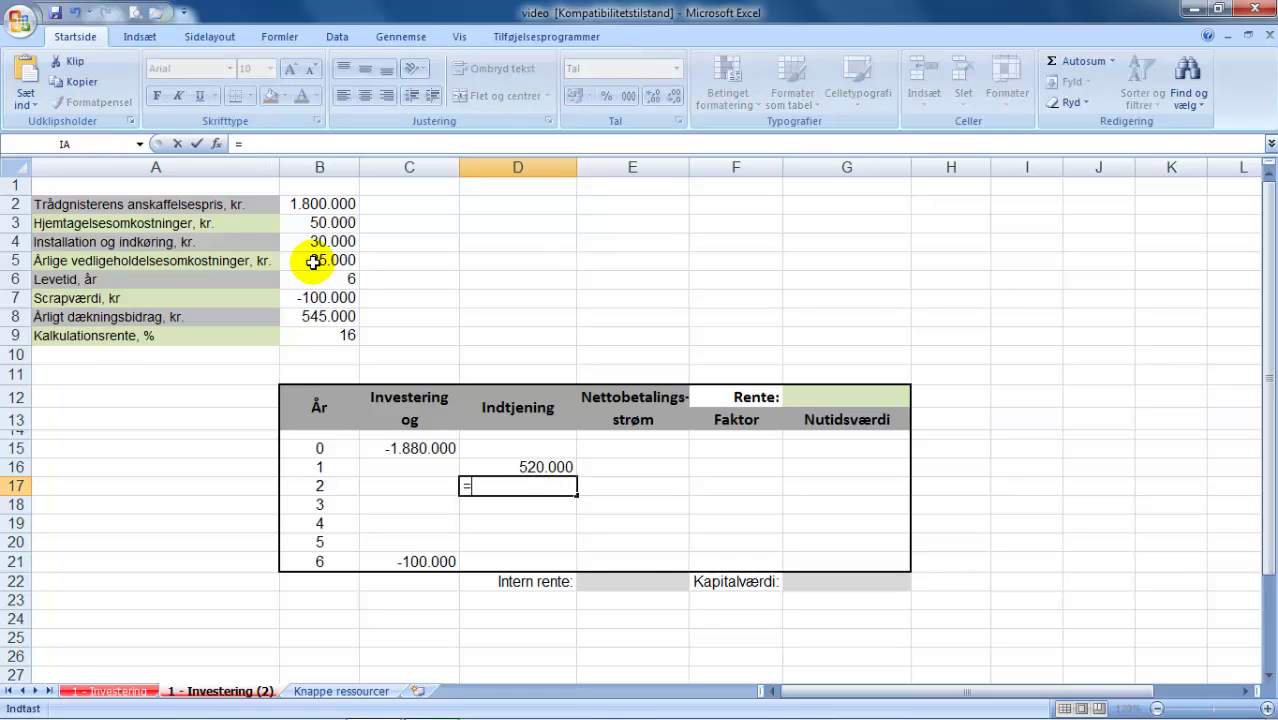
left_click(521, 468)
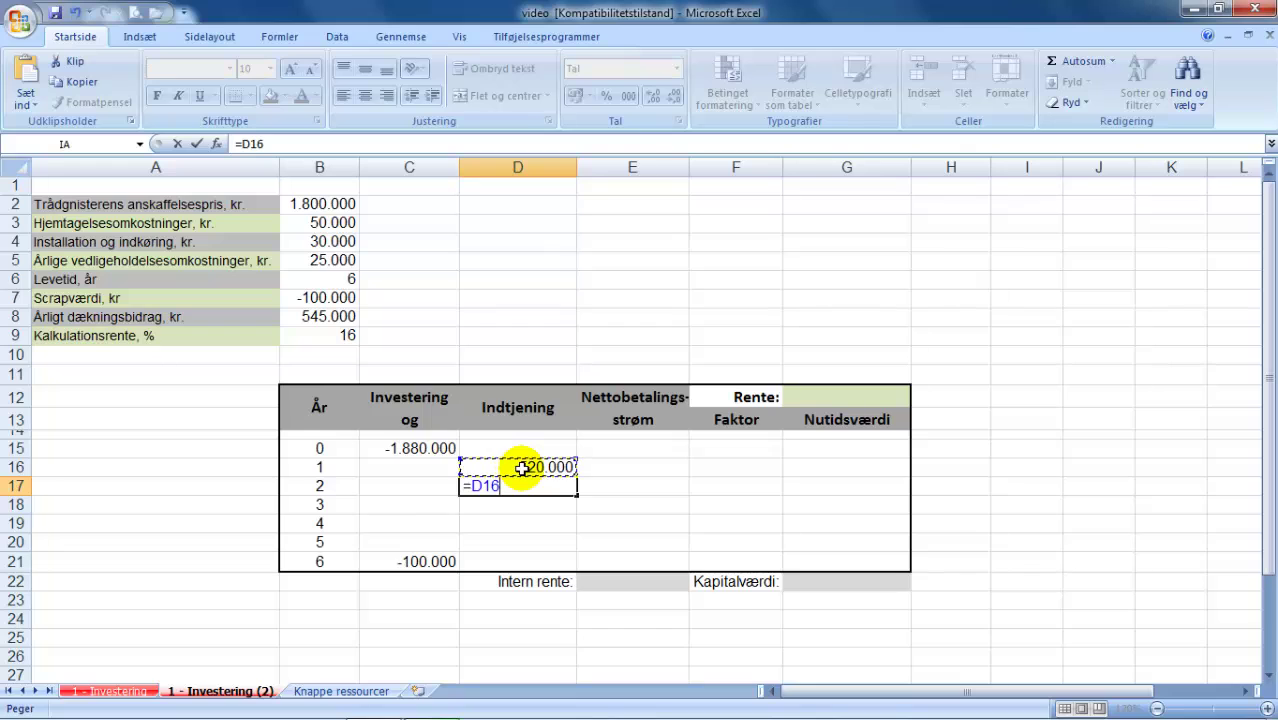
key("Return")
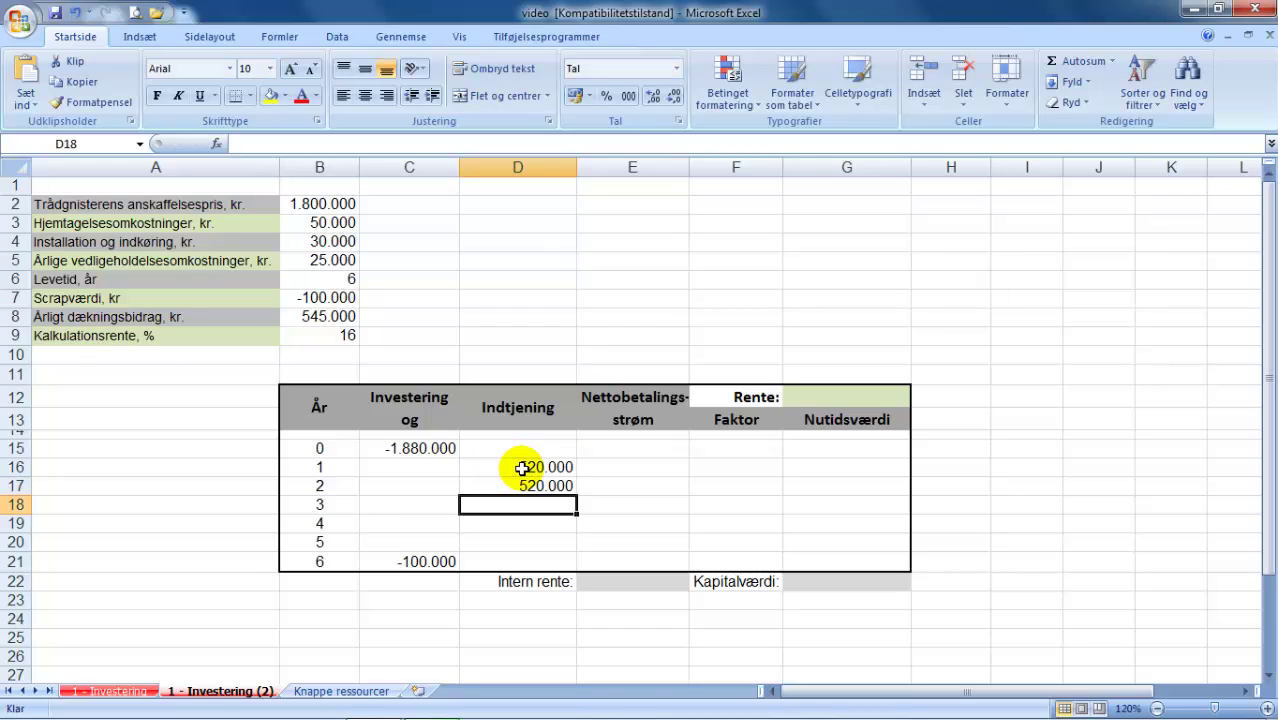
type("=")
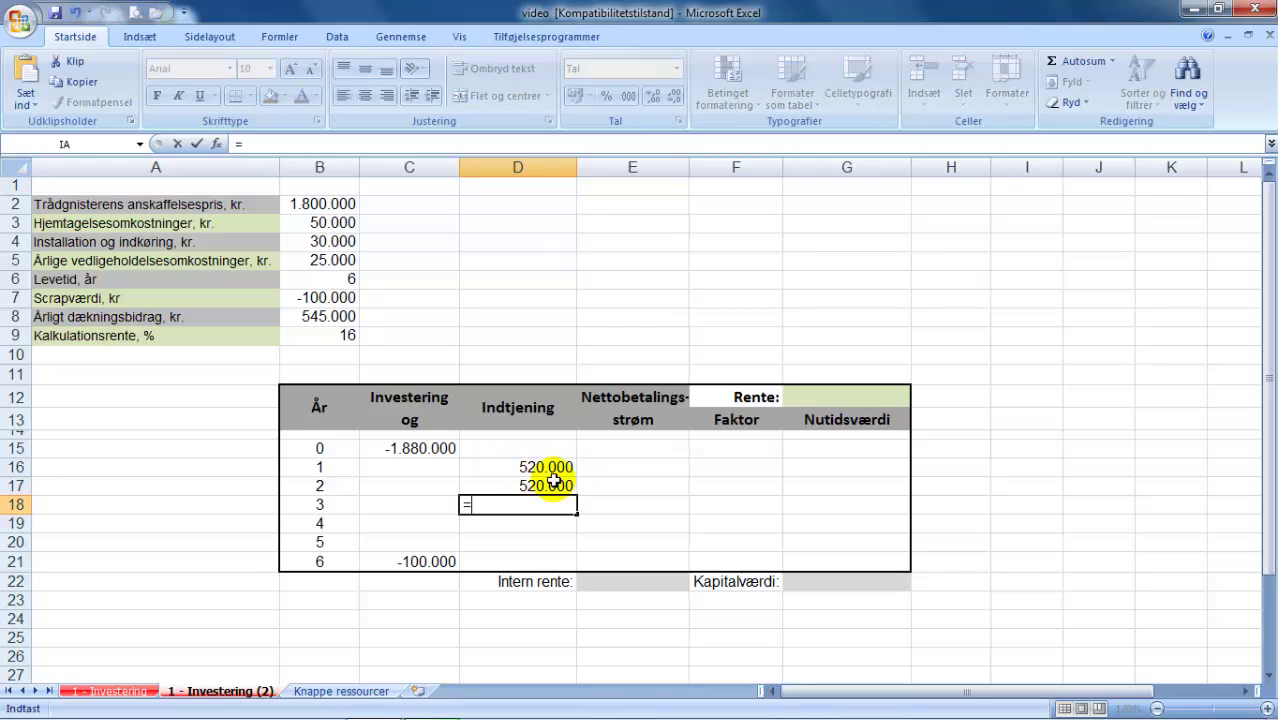
left_click(545, 486)
key("Return")
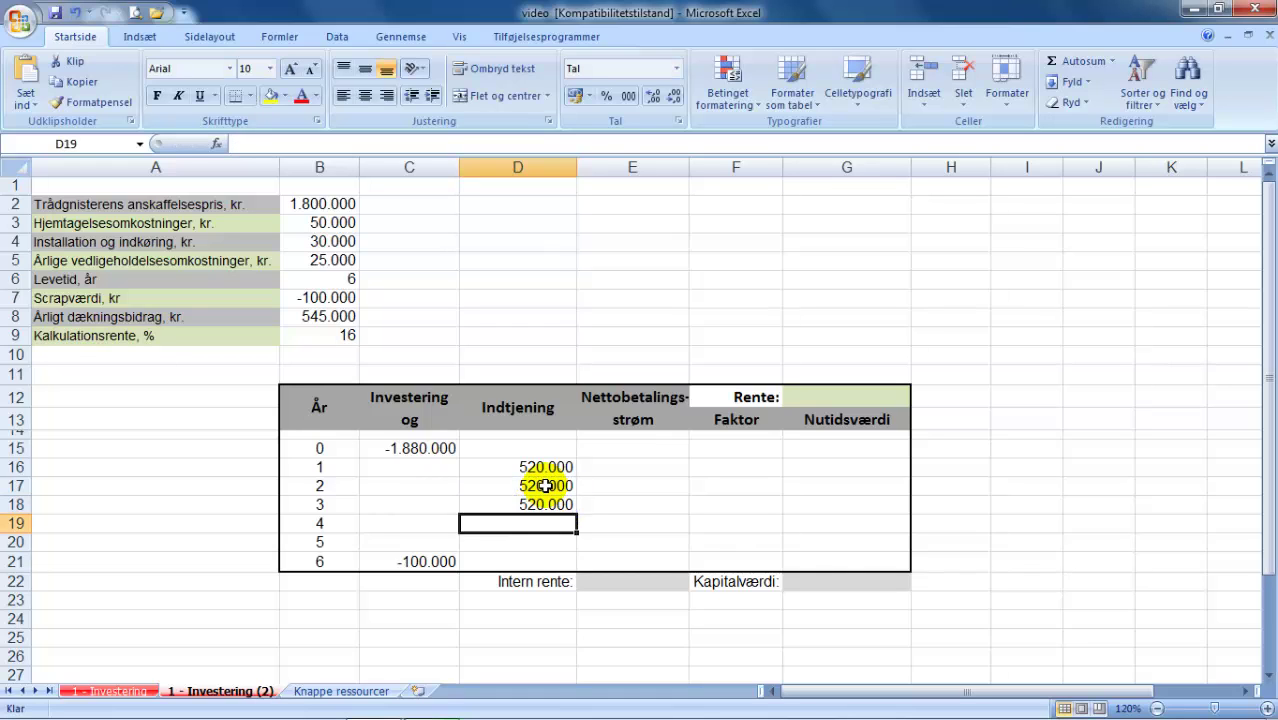
type("=")
left_click(535, 504)
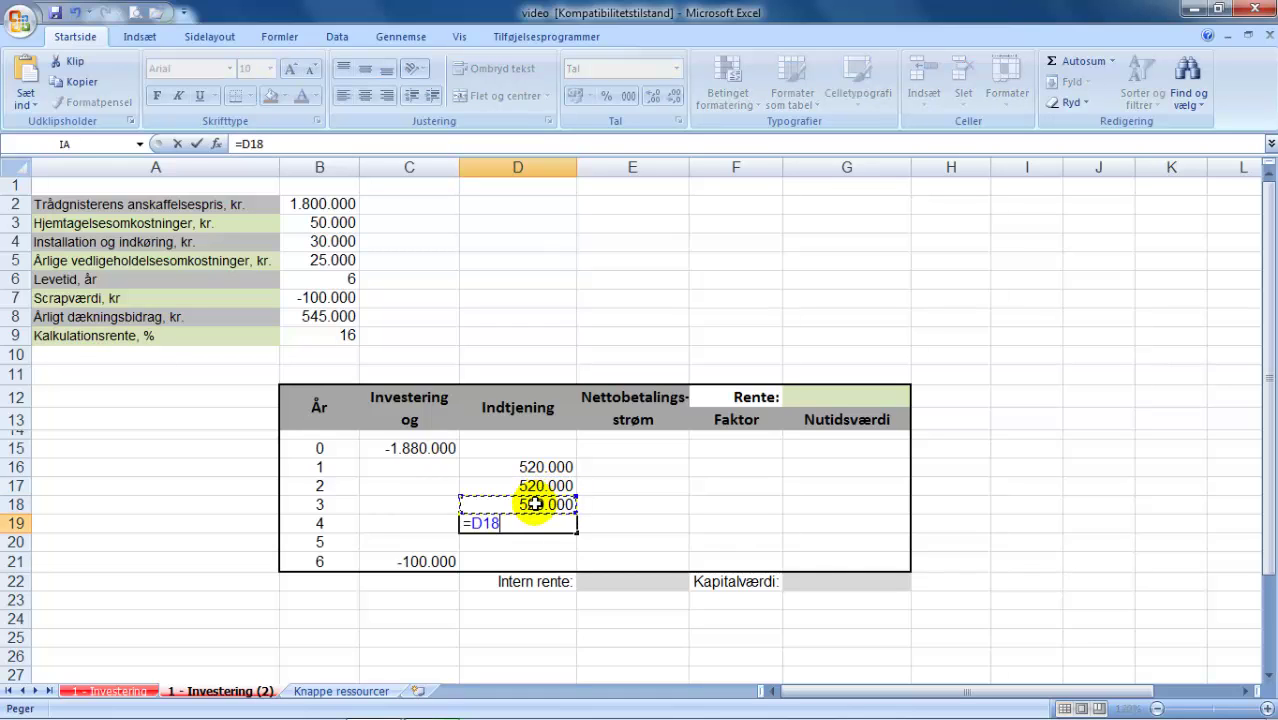
key("Return")
type("=")
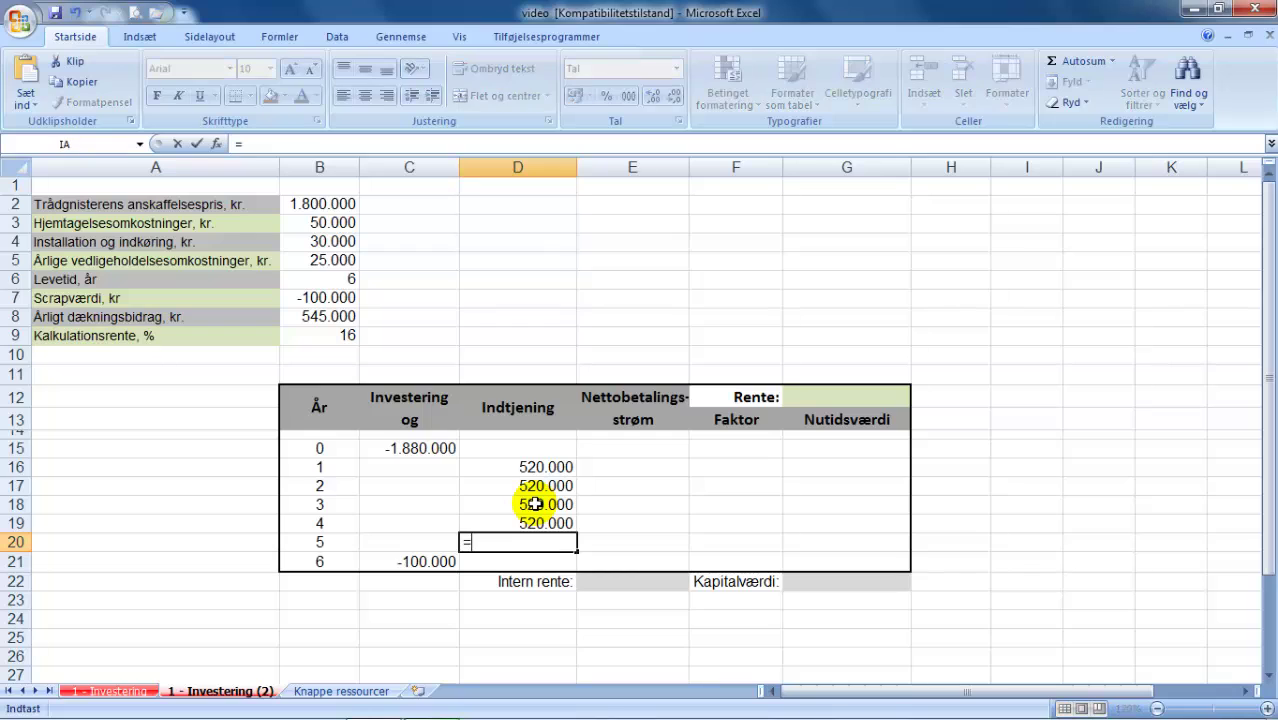
left_click(535, 523)
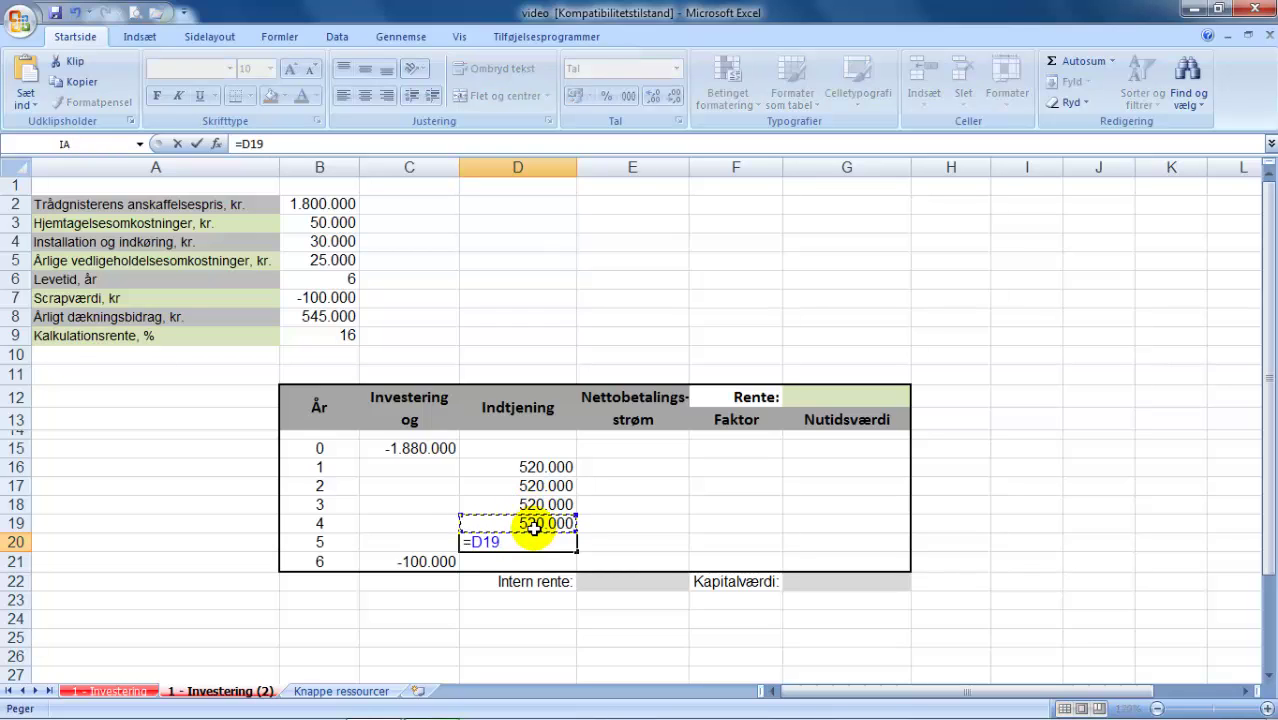
key("Return")
type("=")
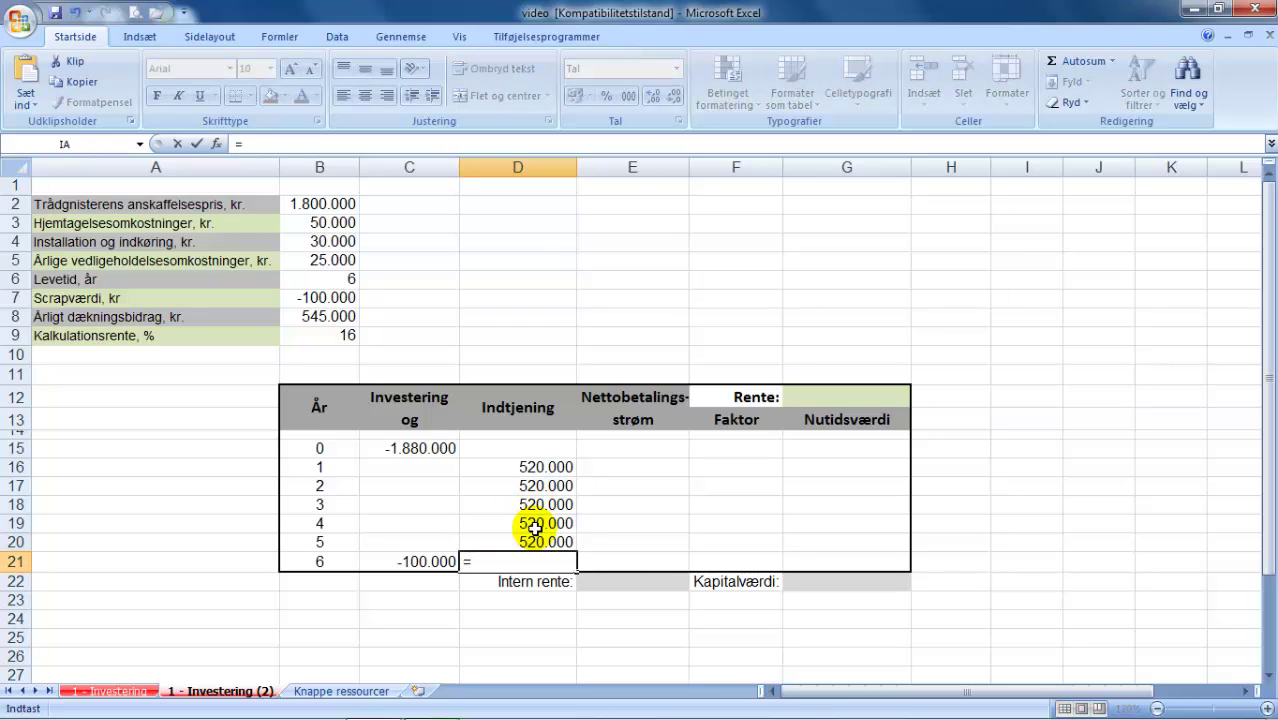
left_click(541, 541)
key("Return")
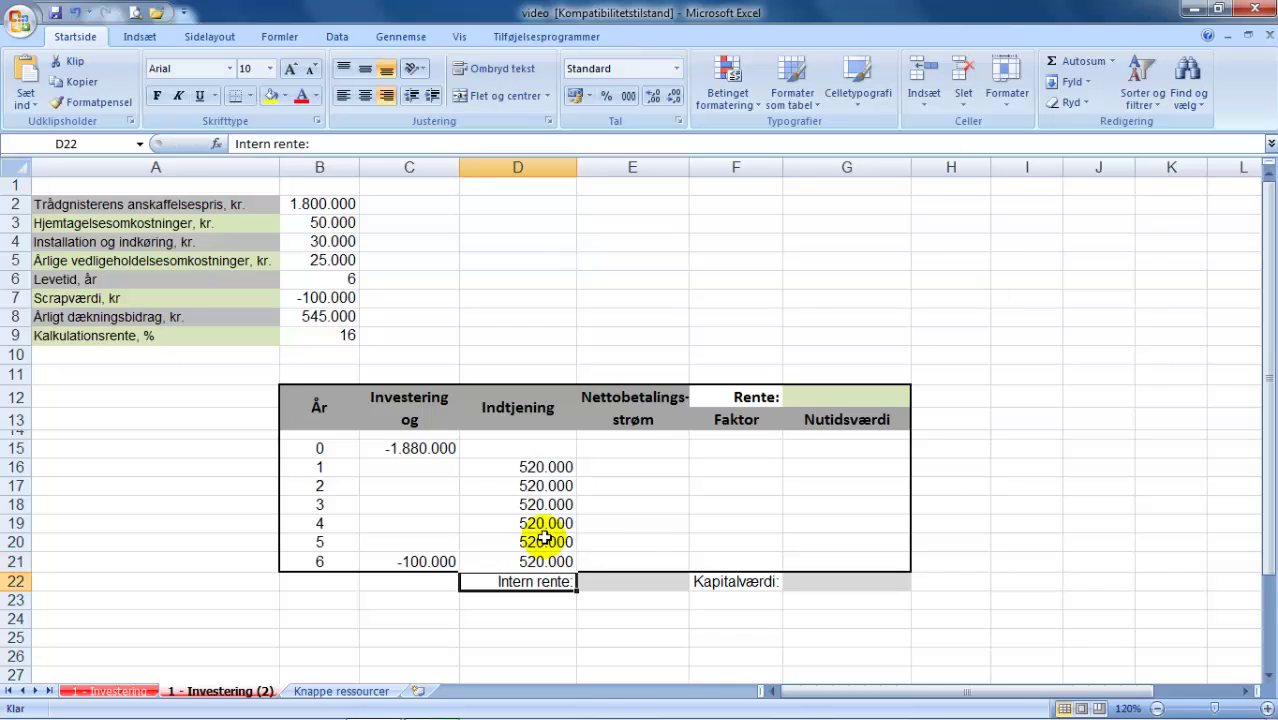
Enter =C15+D15 in E15 to calculate the year 0 net cash flow
left_click(612, 451)
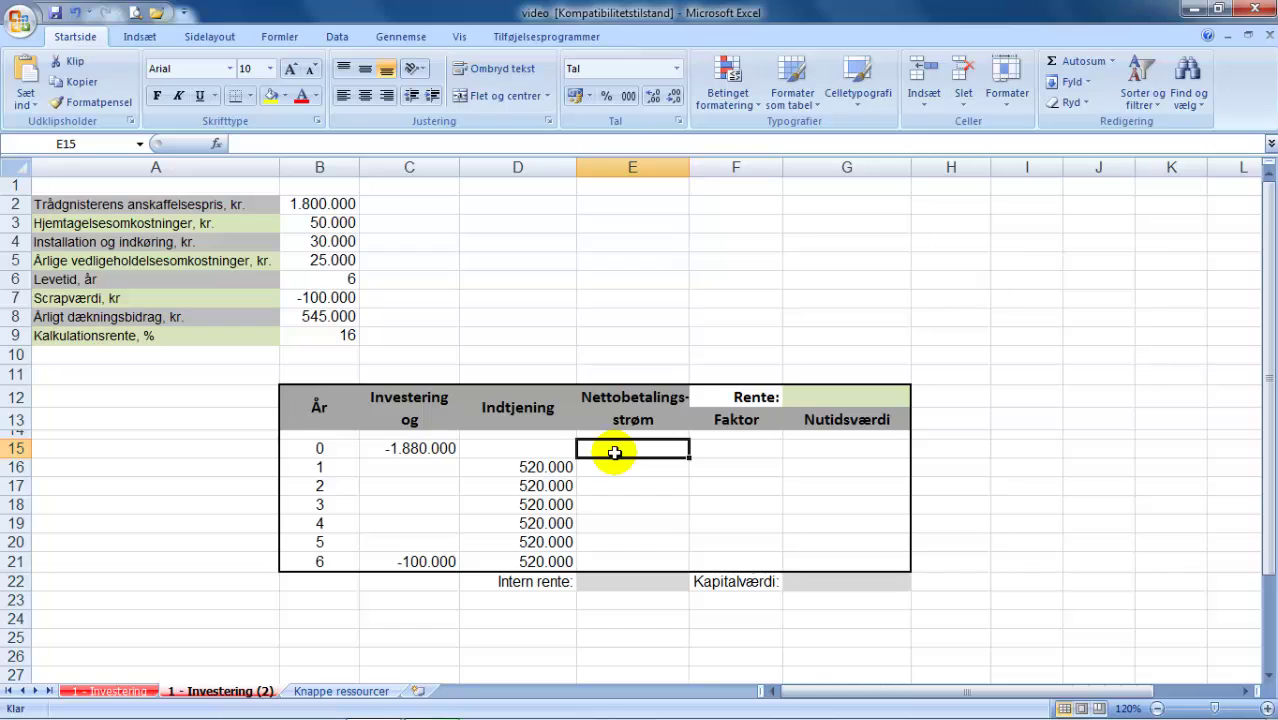
type("=")
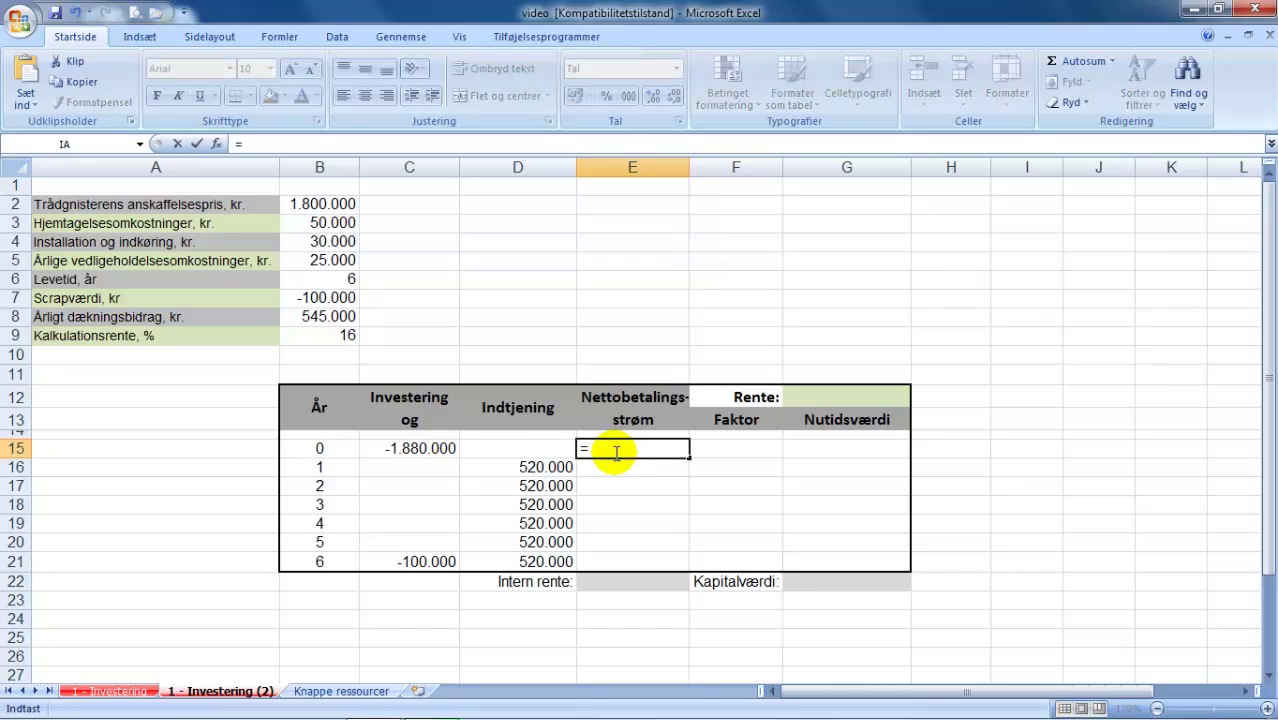
left_click(416, 451)
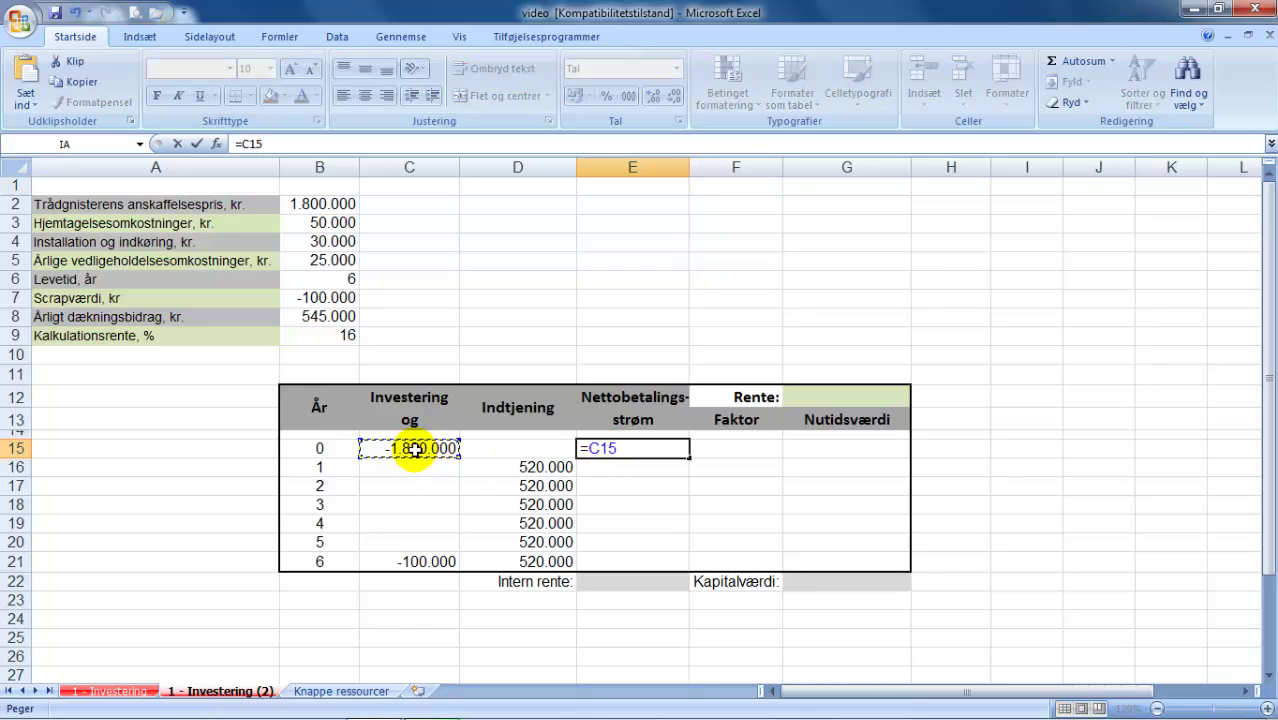
type("+")
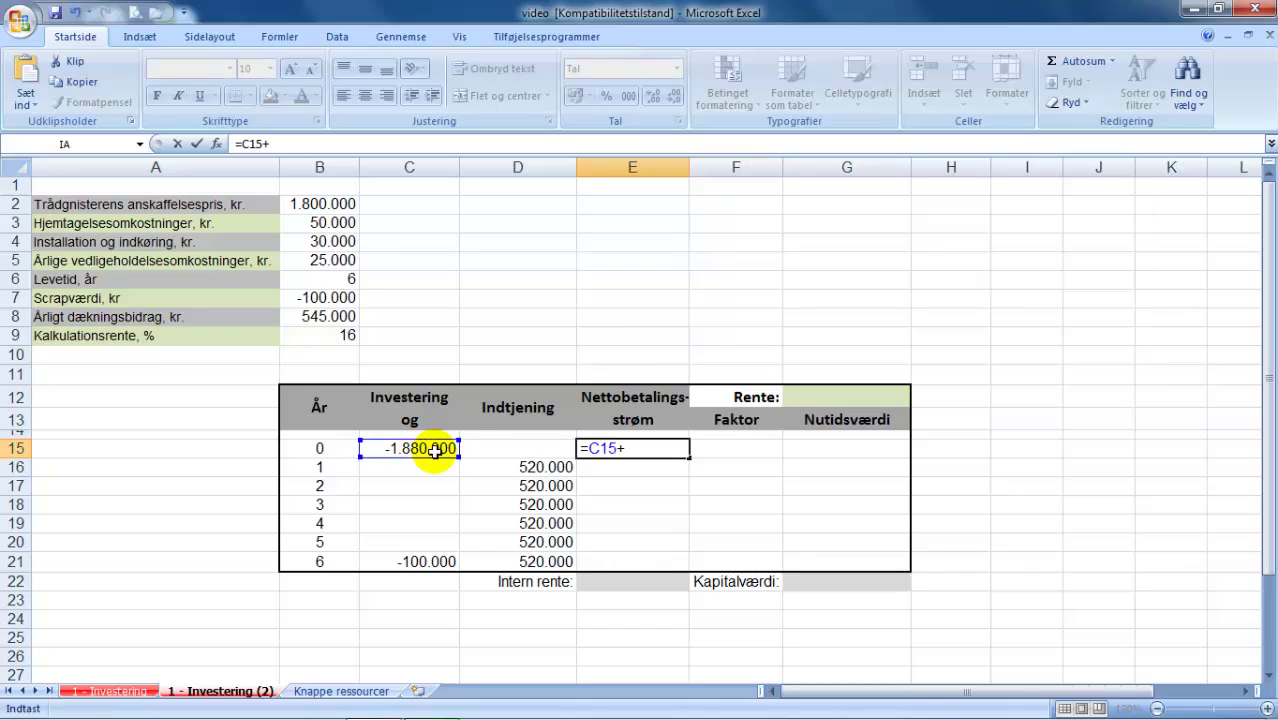
left_click(506, 453)
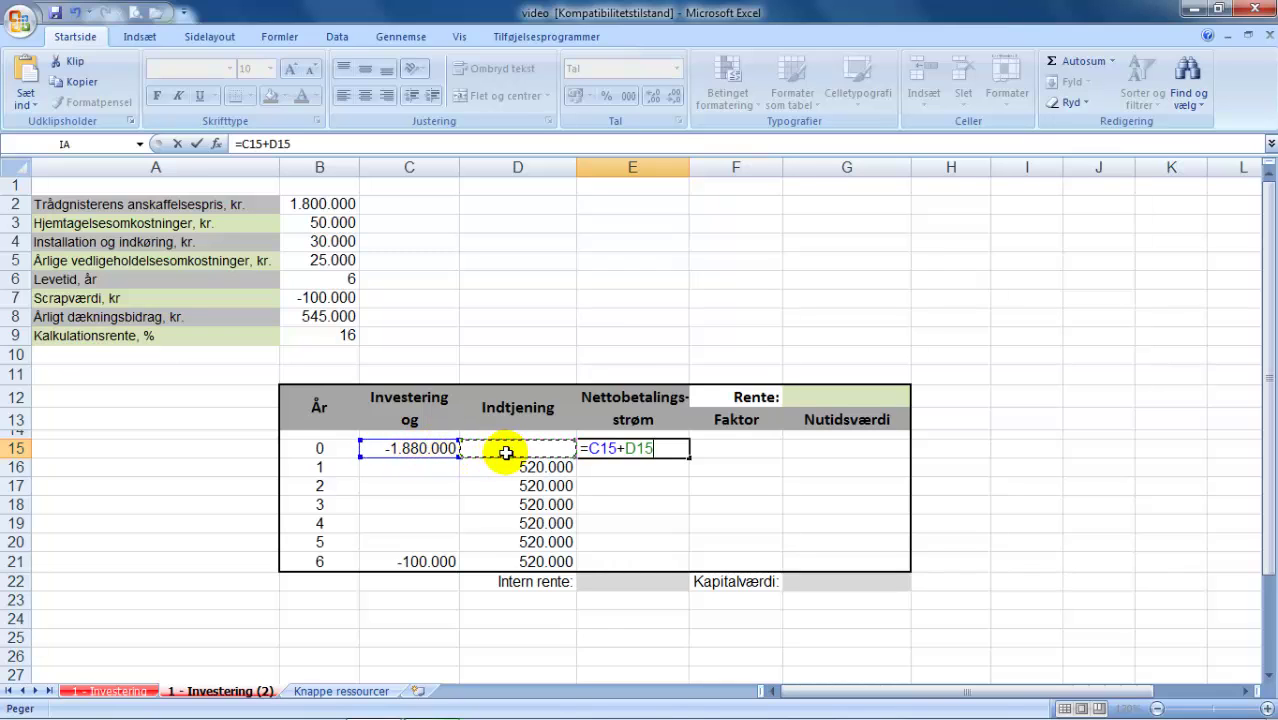
key("Return")
Copy the net cash flow formula from E15 into E16 to E21 for years 1 to 6, pasting formulas only
key("Up")
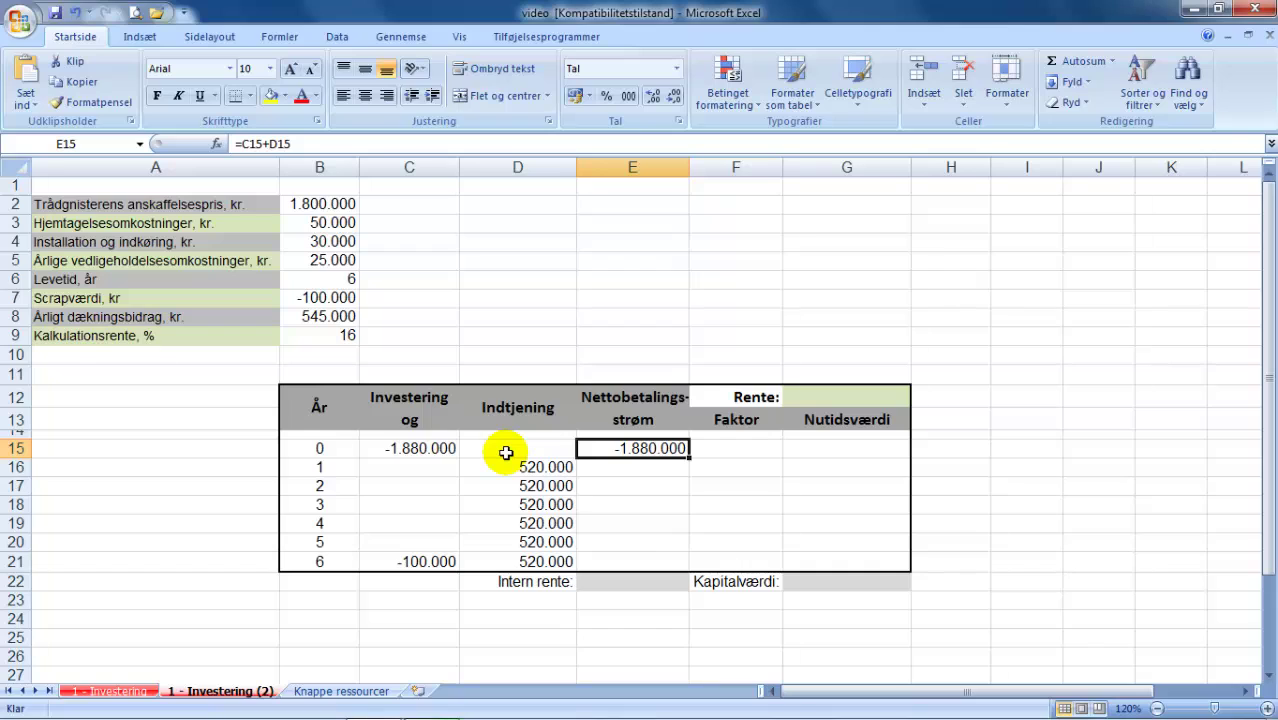
key("ctrl+c")
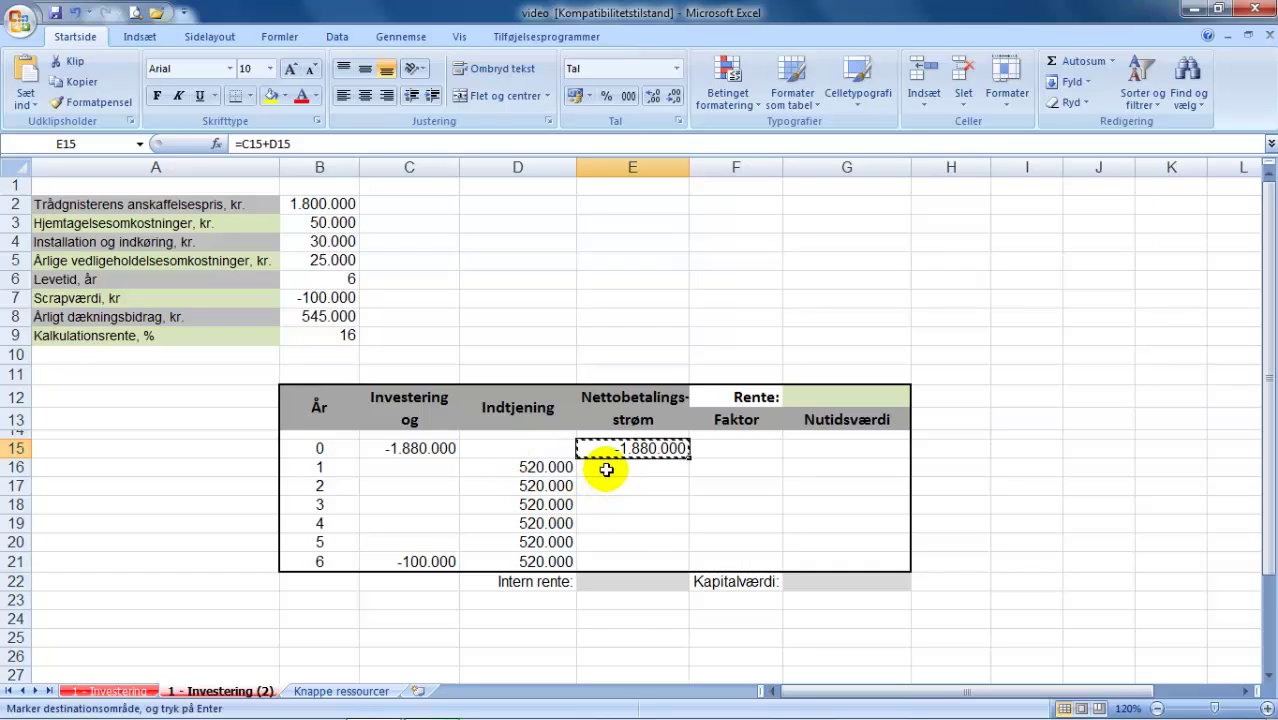
left_click_drag(607, 471, 613, 556)
right_click(613, 545)
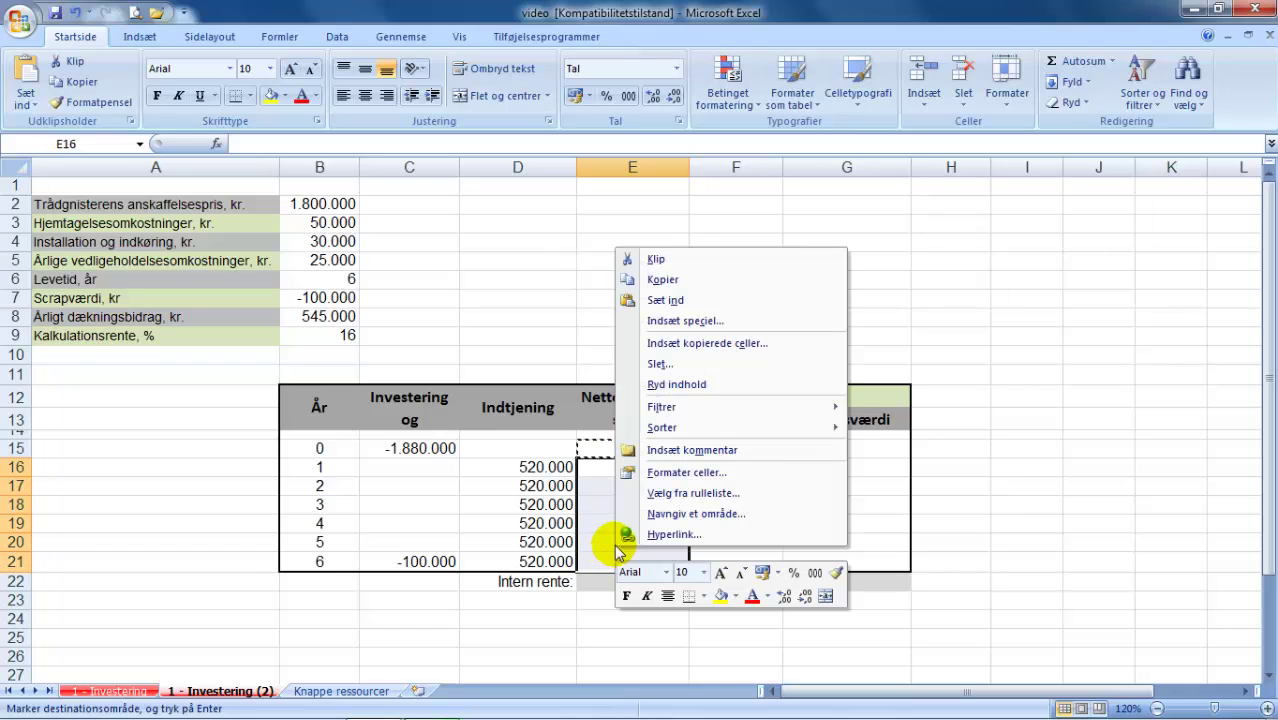
left_click(688, 323)
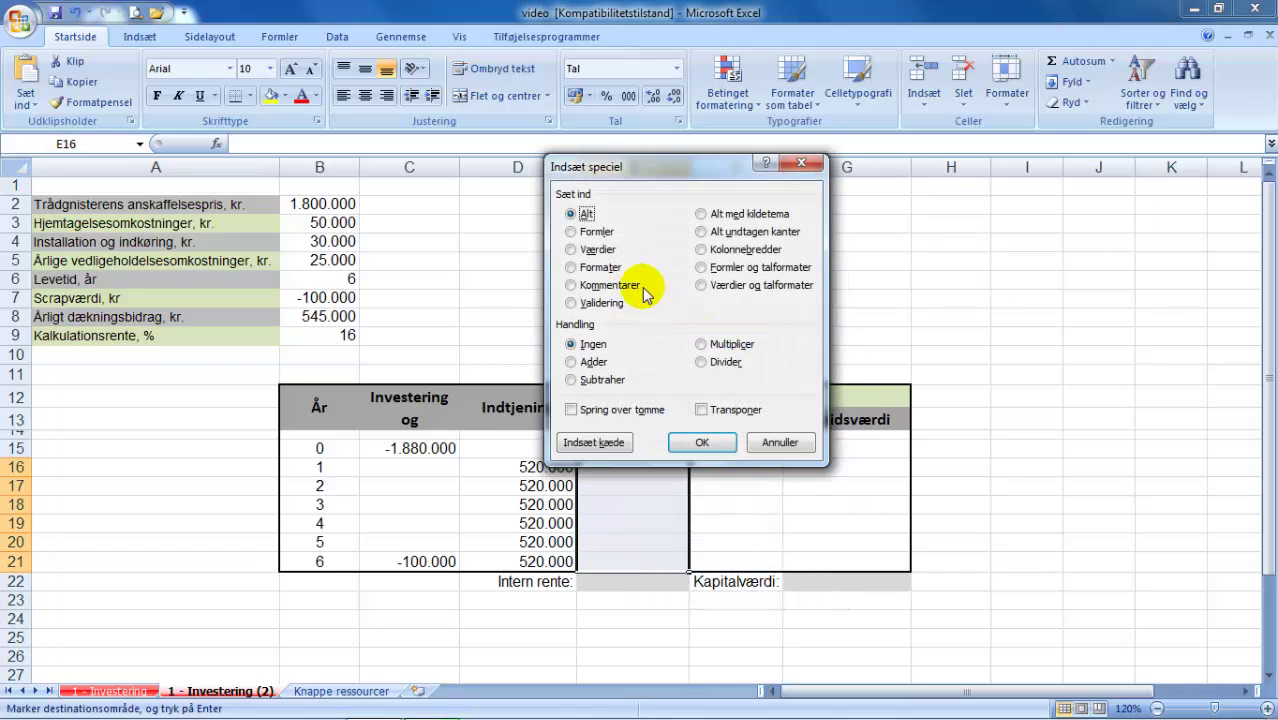
left_click(596, 232)
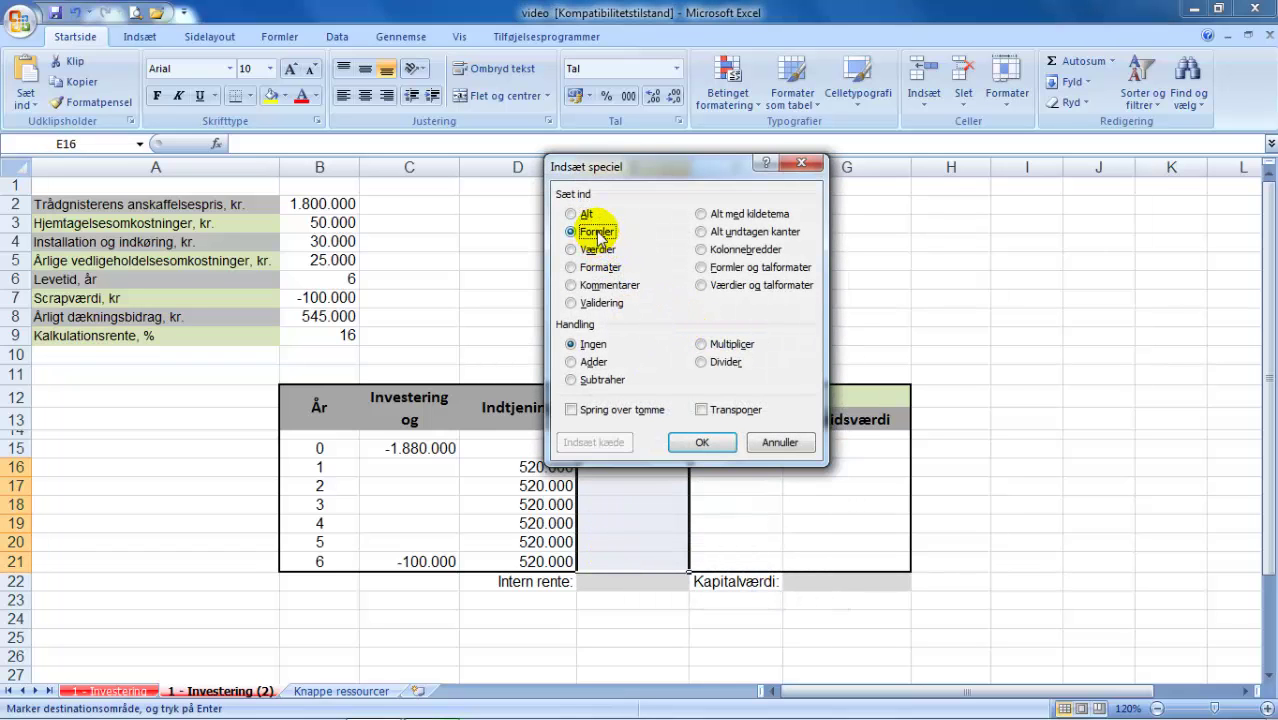
left_click(687, 441)
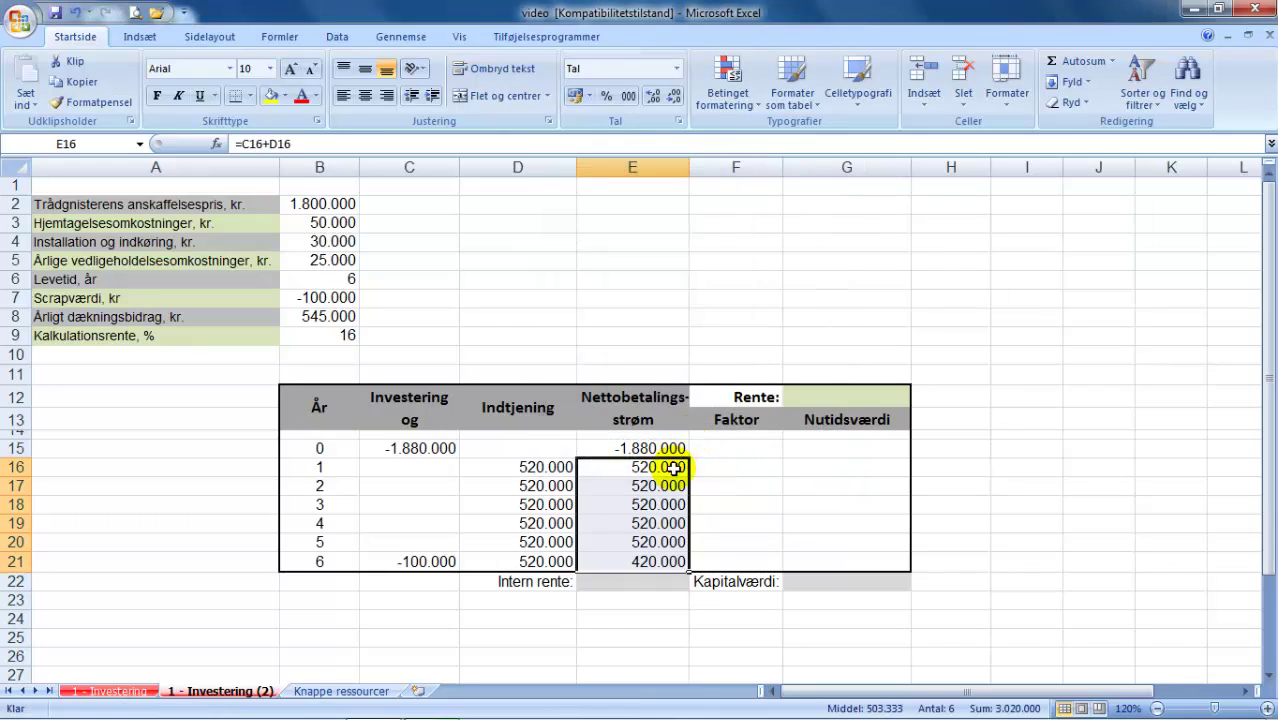
Enter =B9/100 in G12 to express the calculation rate as a decimal in the Rente cell
left_click(735, 449)
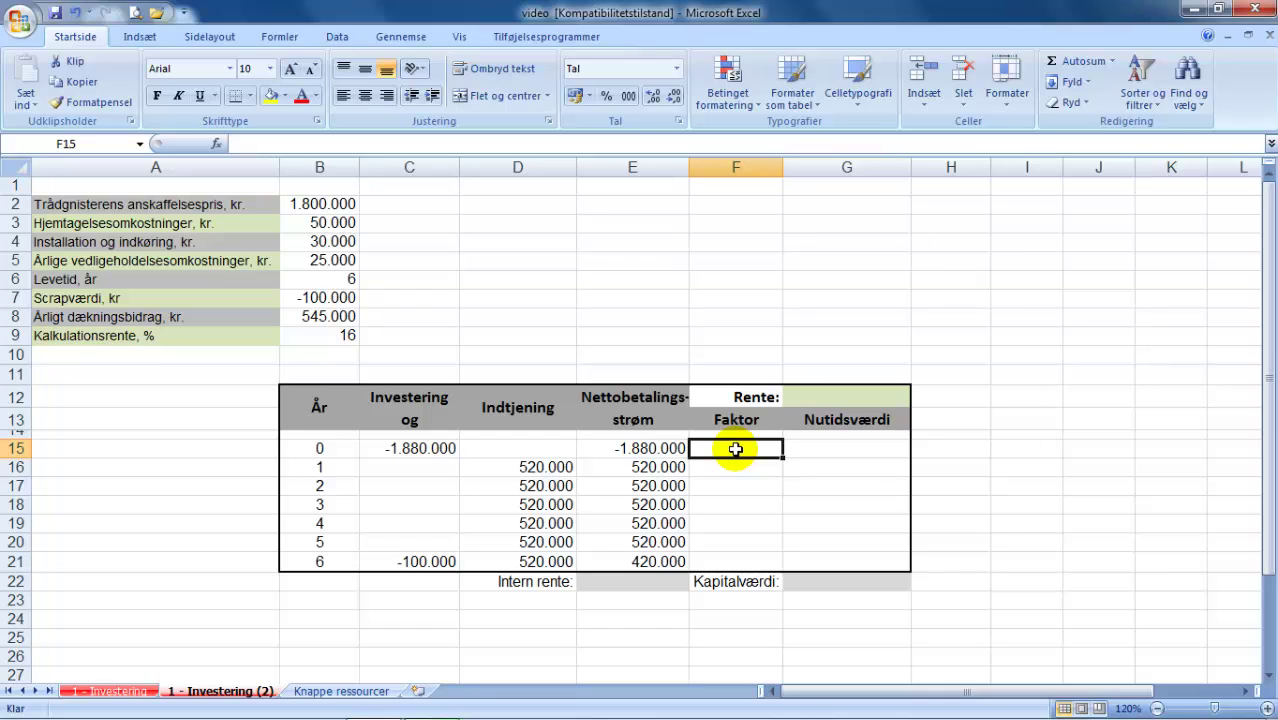
left_click(803, 397)
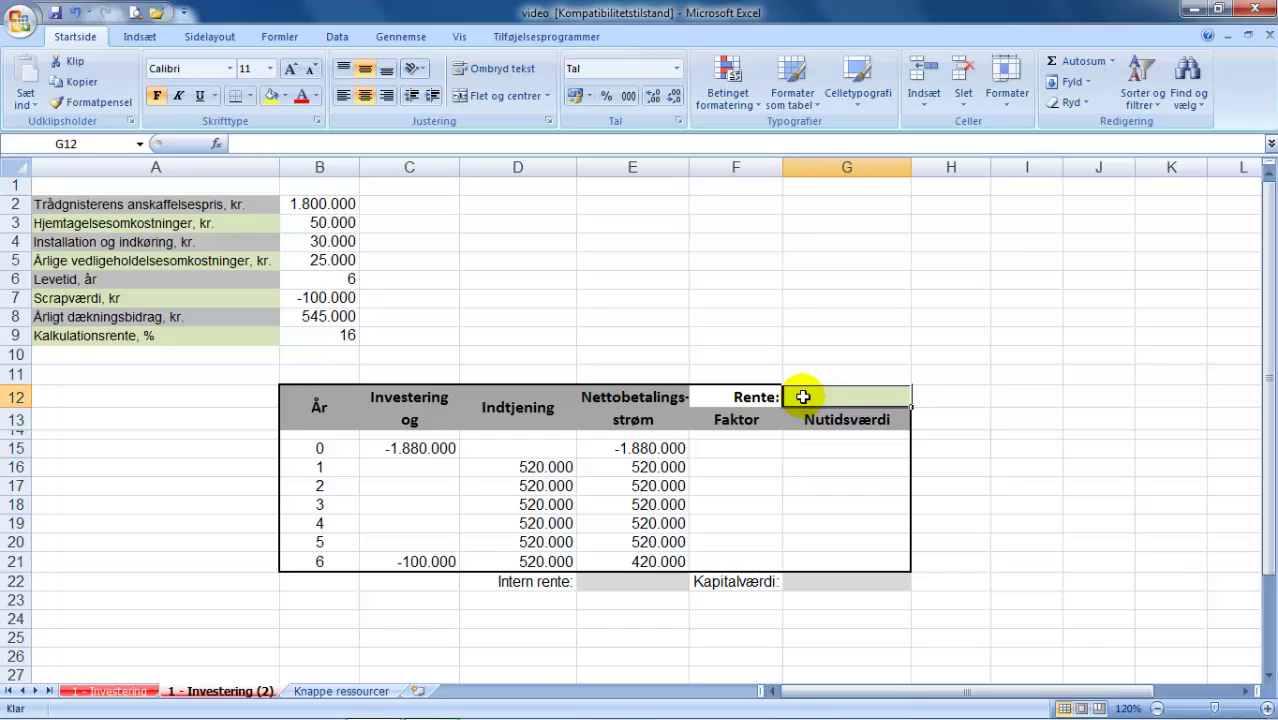
type("=")
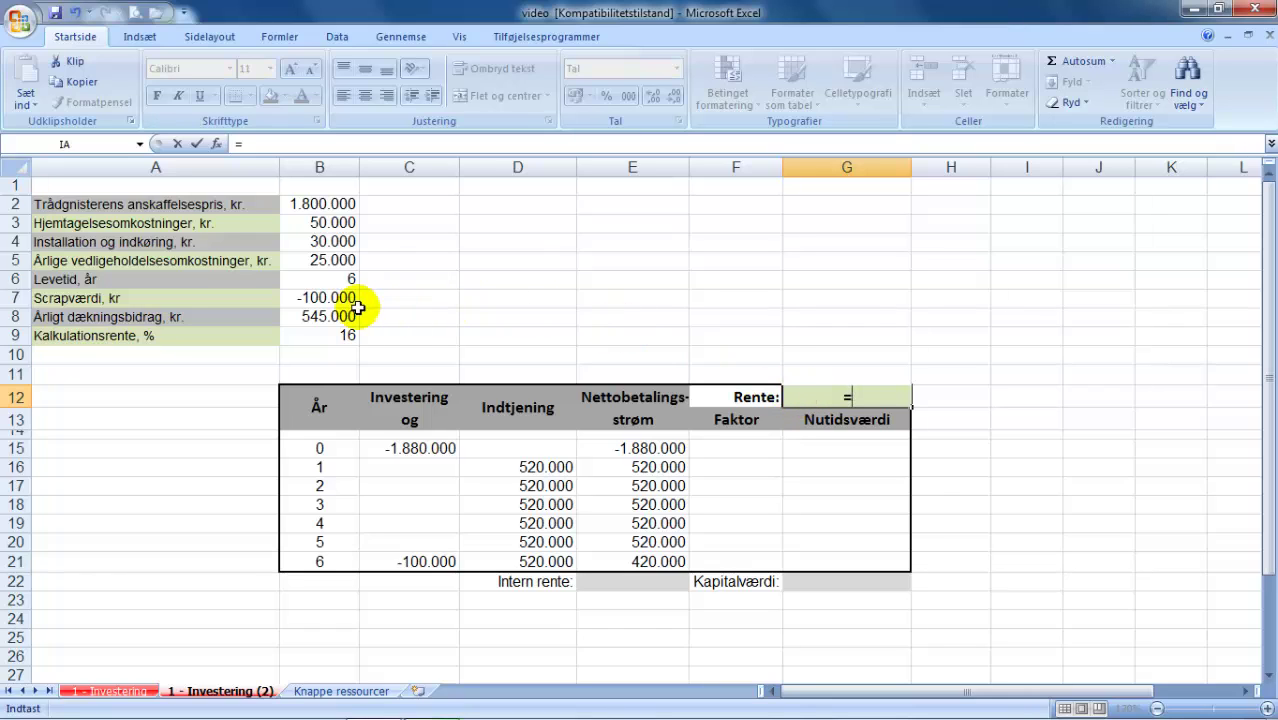
left_click(333, 337)
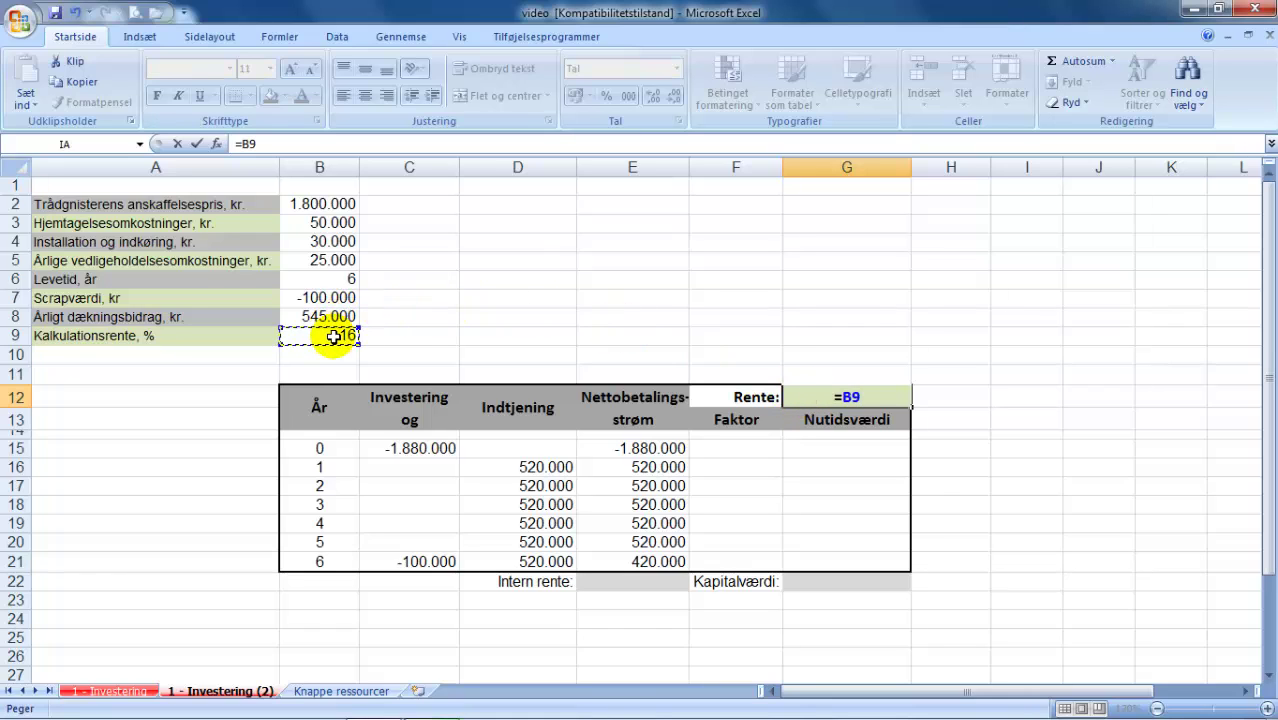
type("/")
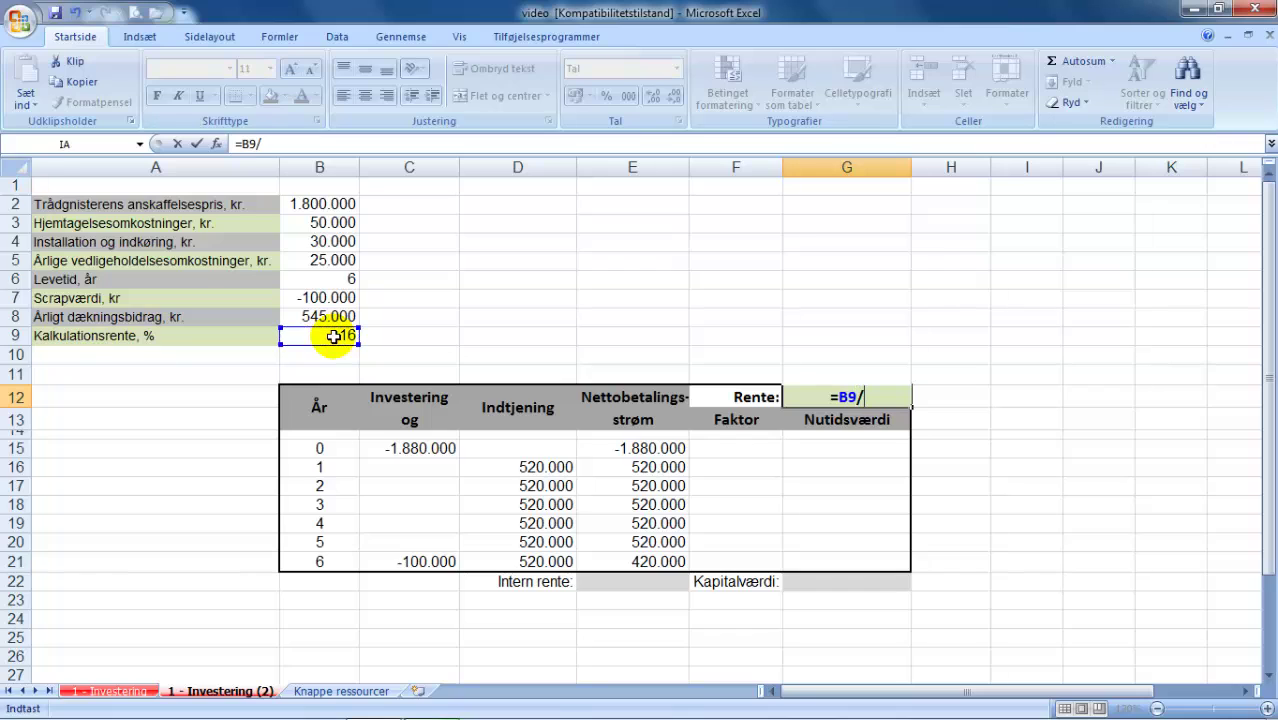
type("100")
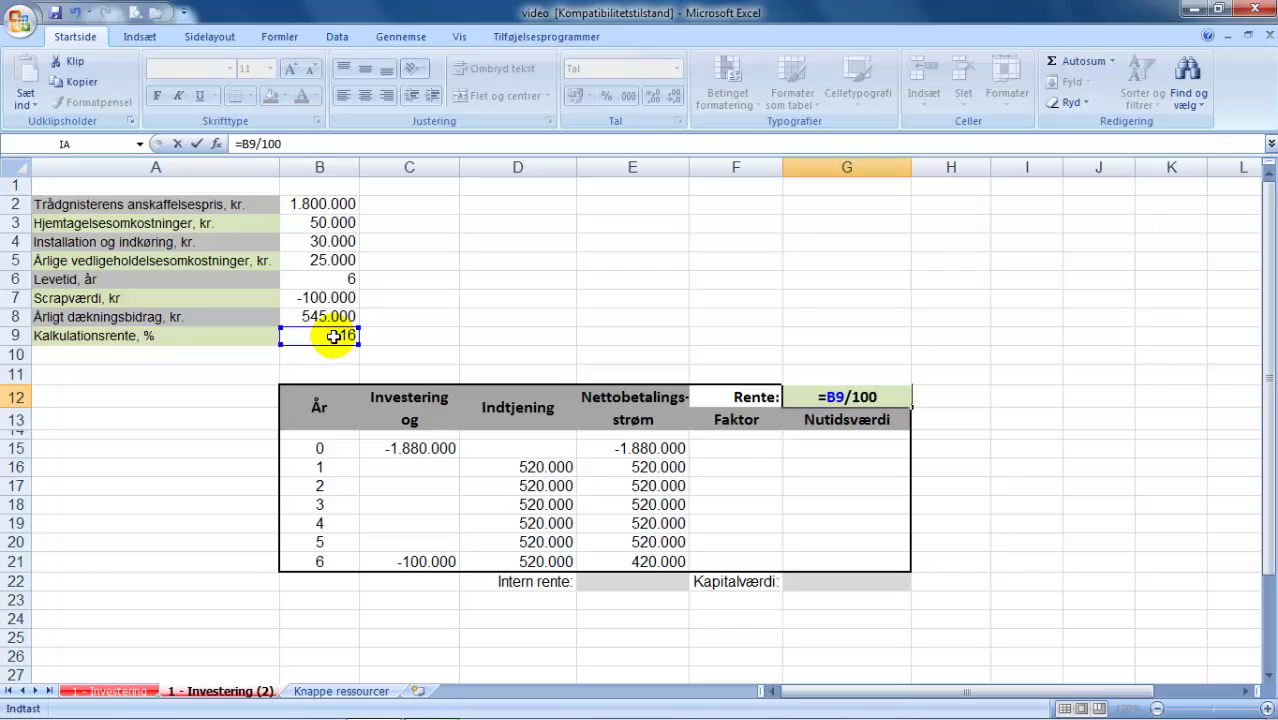
key("Return")
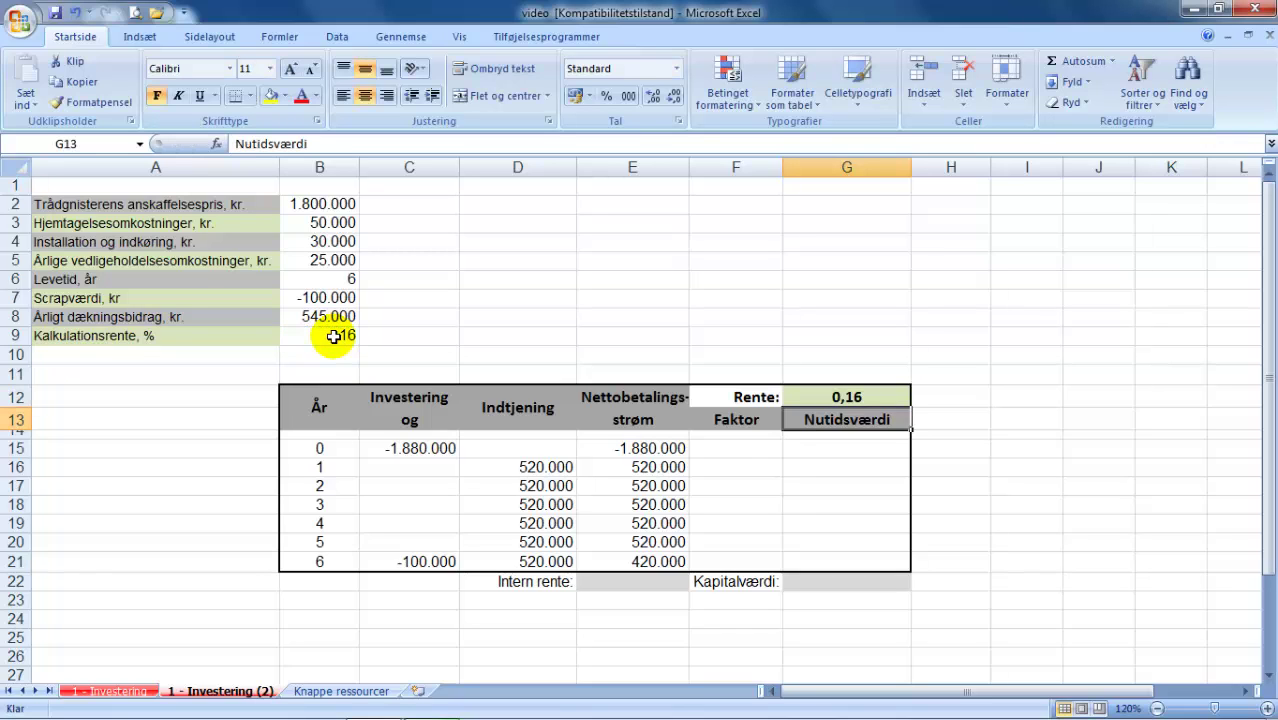
Enter =POTENS(1+$G$12;-B15) in F15 to calculate the year 0 discount factor with an absolute reference to the rate
key("Down")
key("Down")
key("Left")
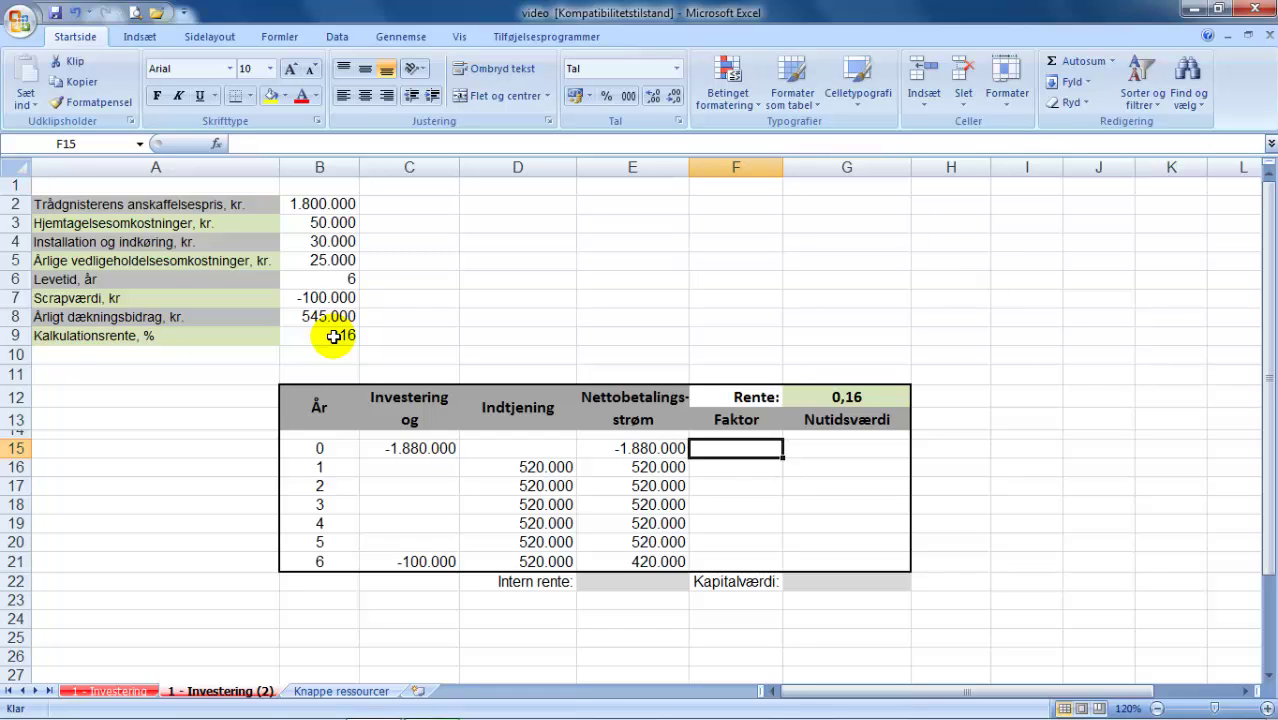
type("=")
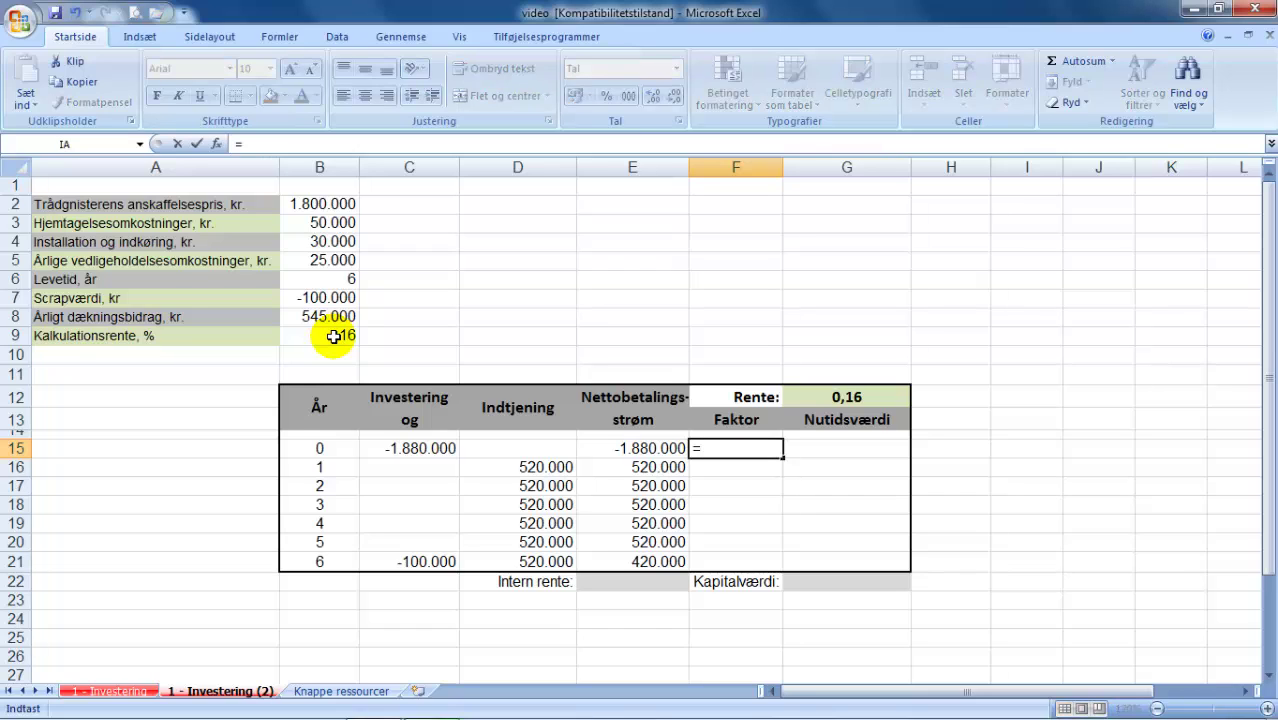
type("po")
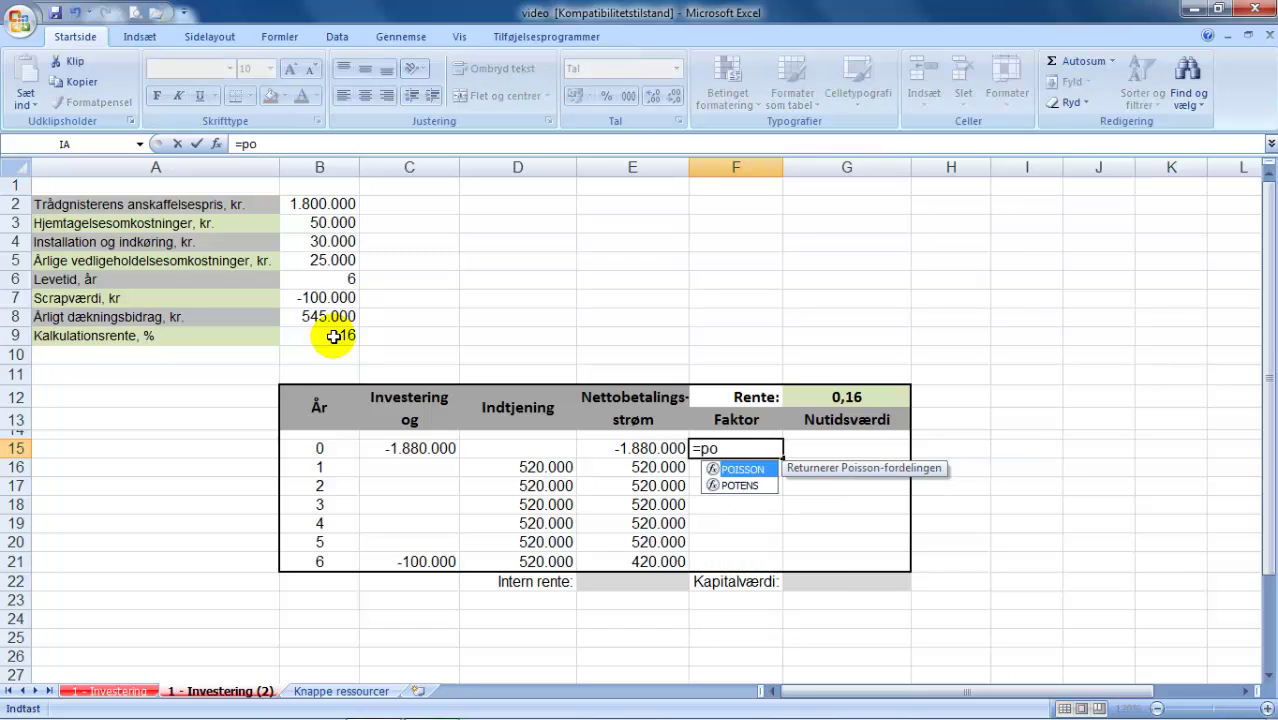
type("tens")
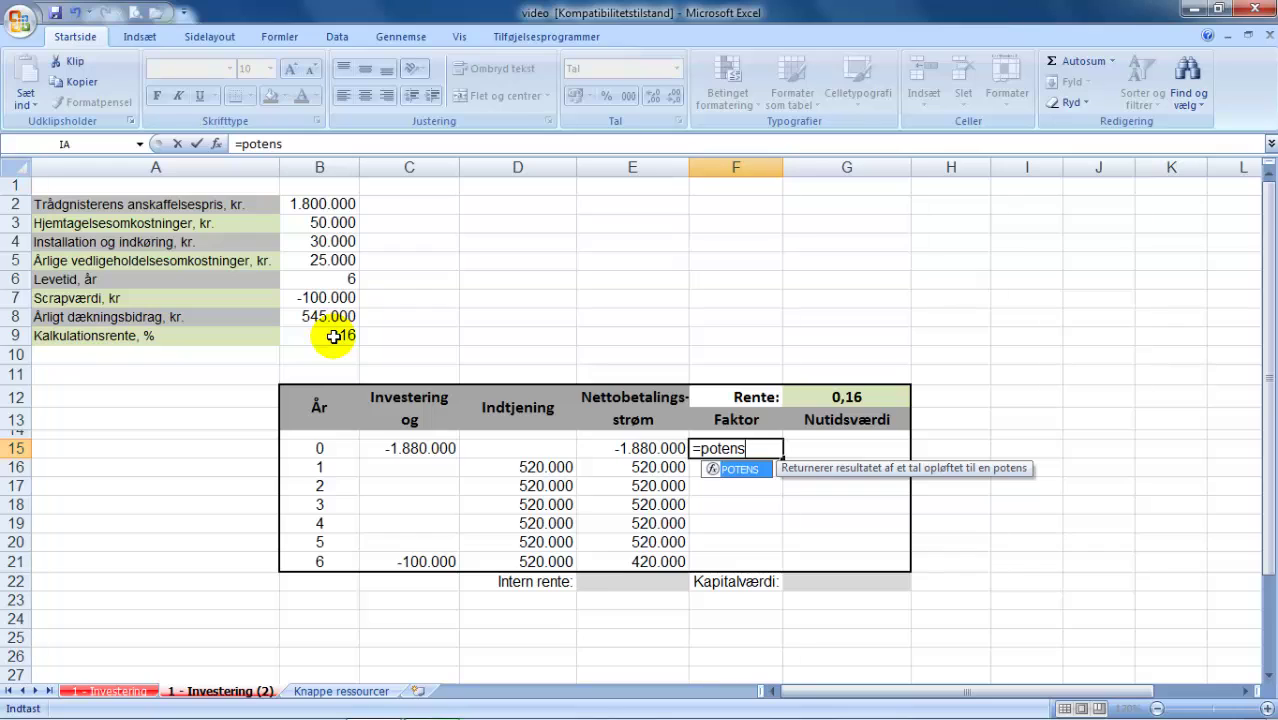
type("(")
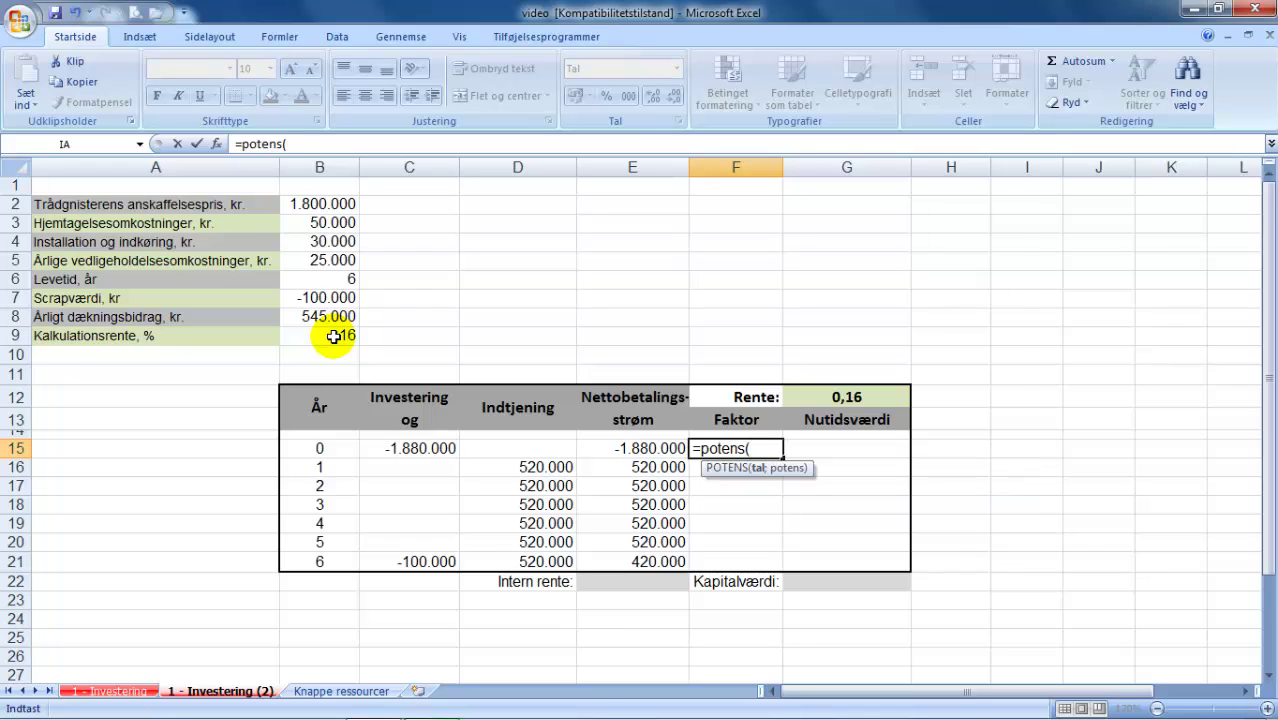
type("1+")
left_click(843, 398)
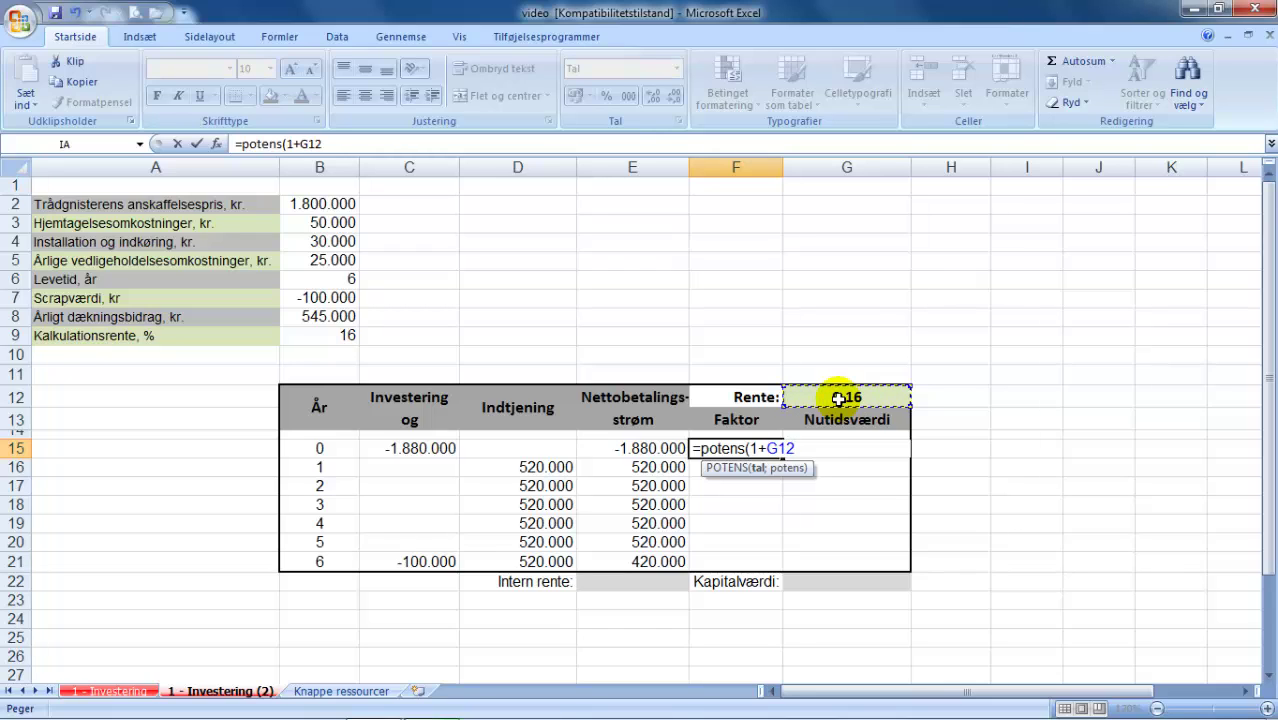
key("F4")
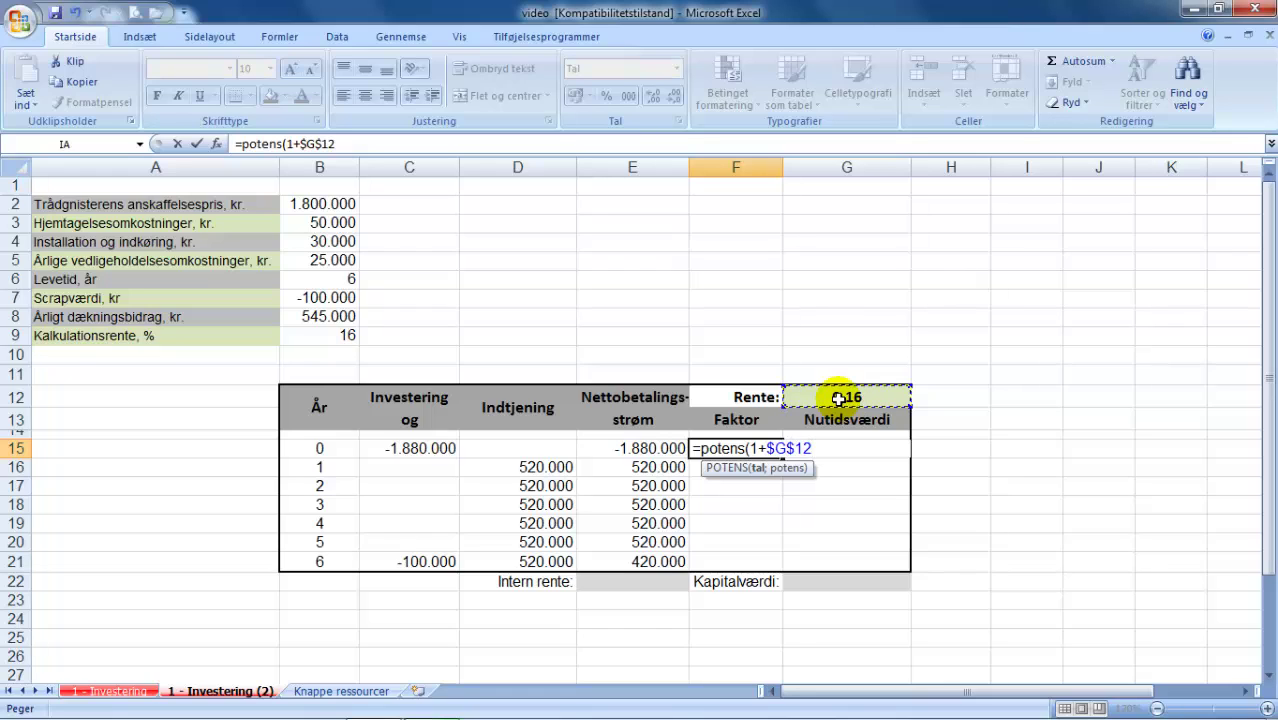
type(";-")
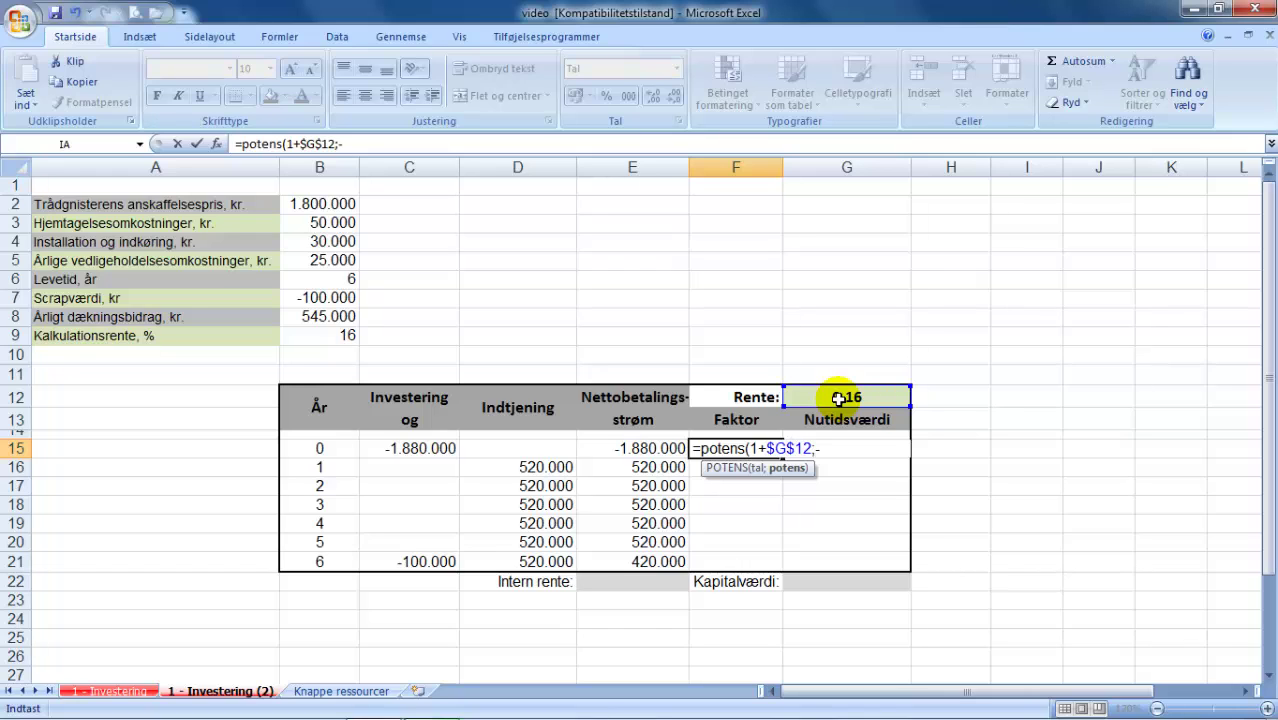
left_click(312, 449)
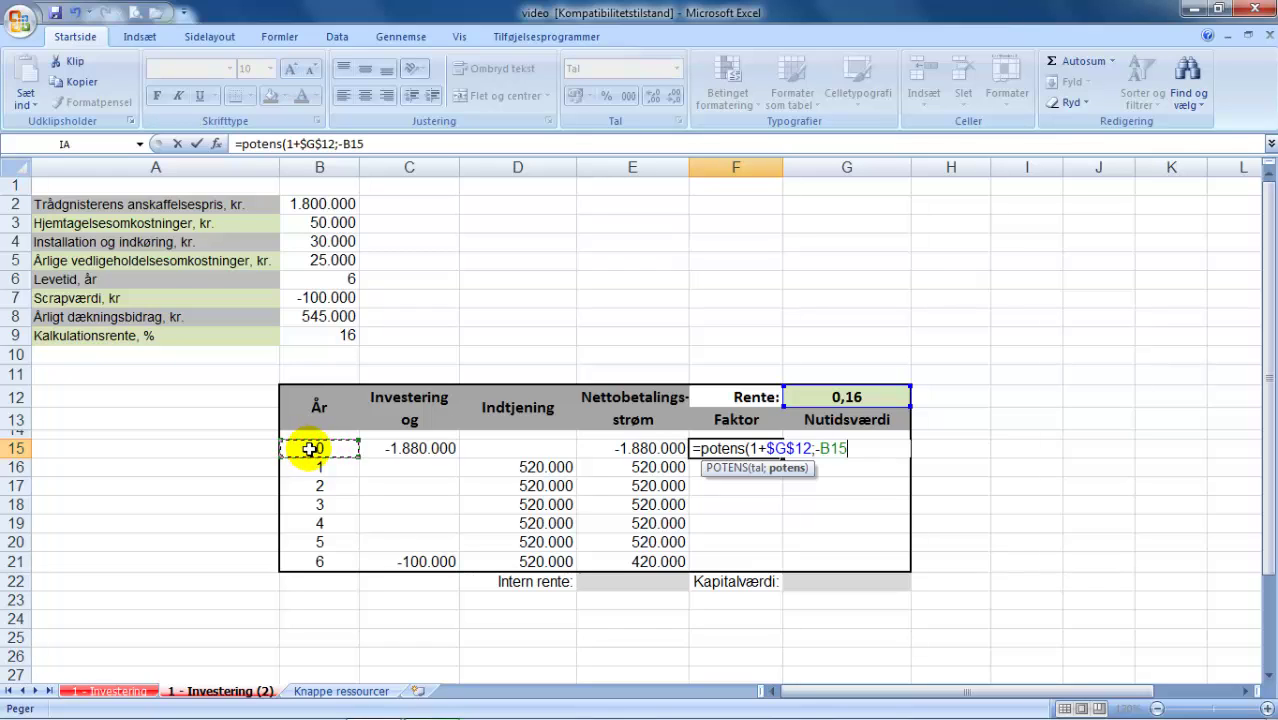
type(")")
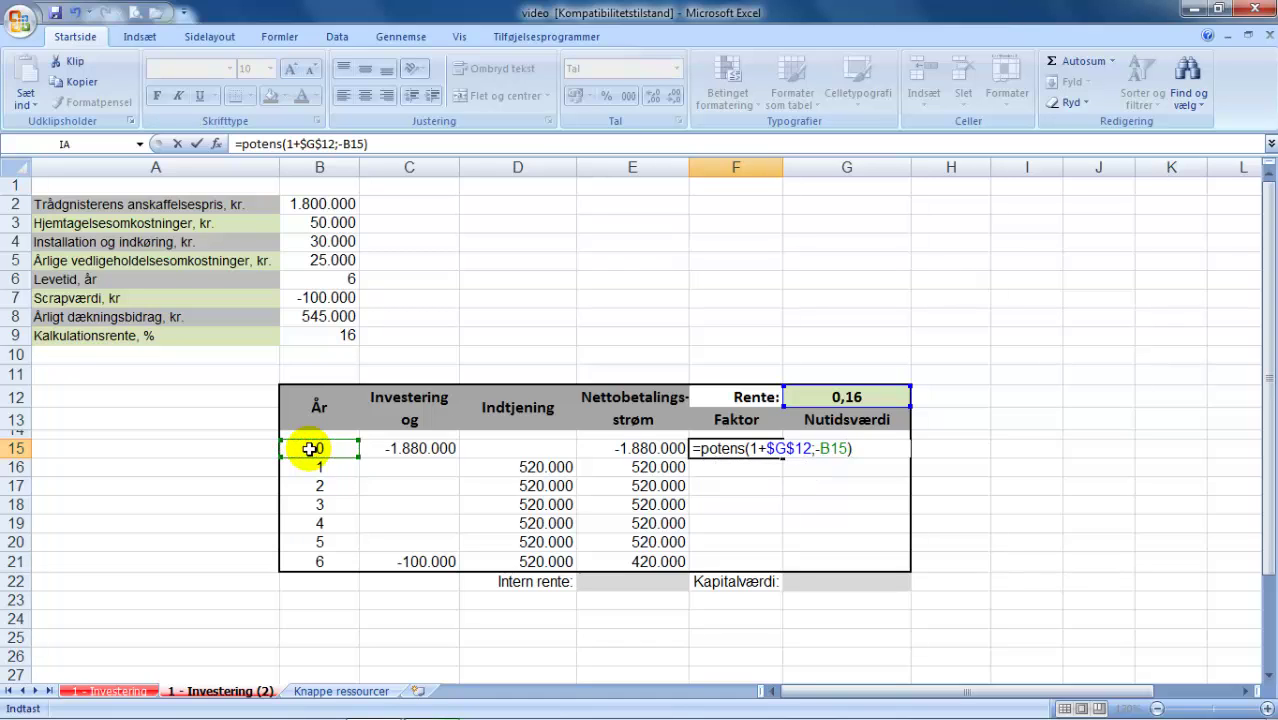
key("Return")
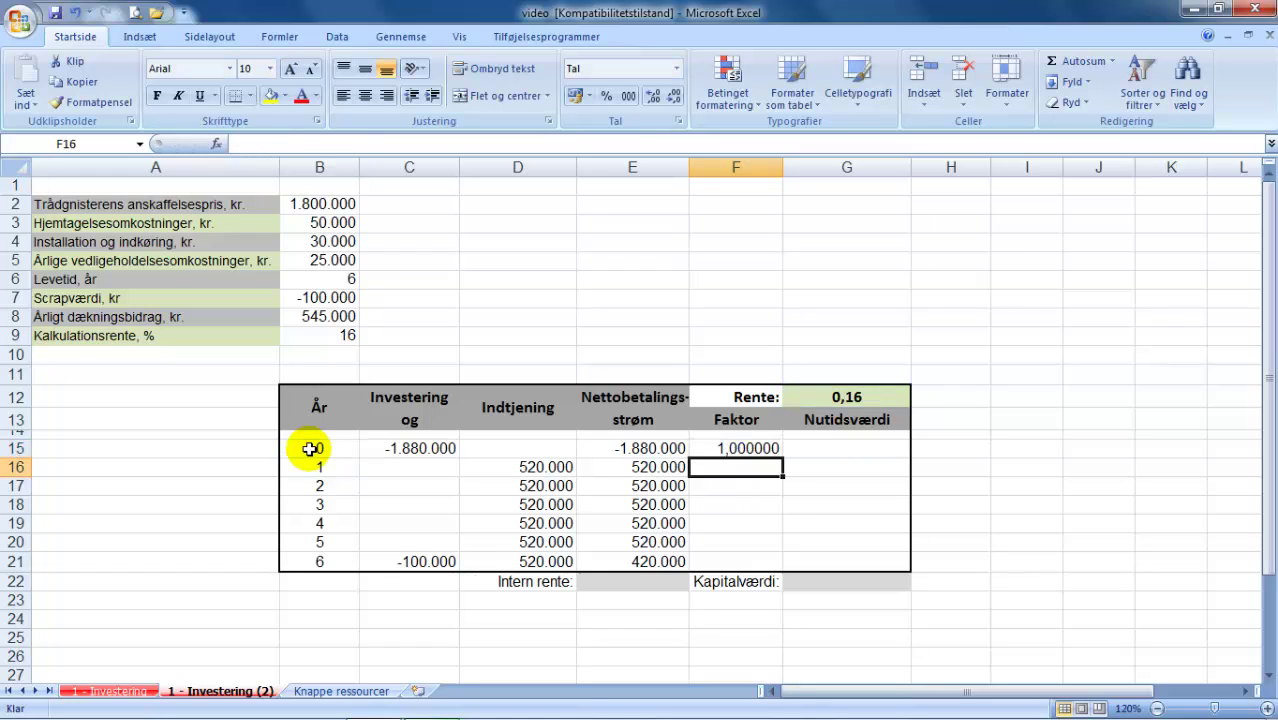
Copy the discount factor formula from F15 into F16 to F21 for years 1 to 6, pasting formulas only
key("Up")
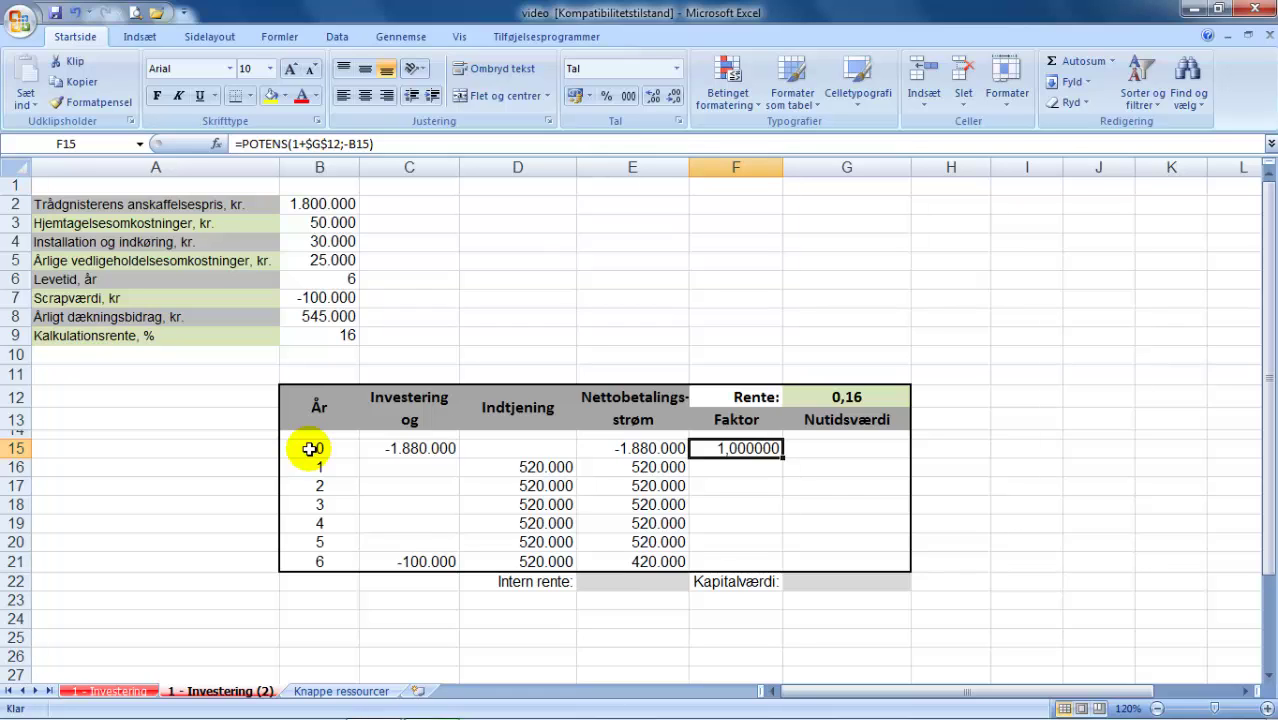
key("ctrl+c")
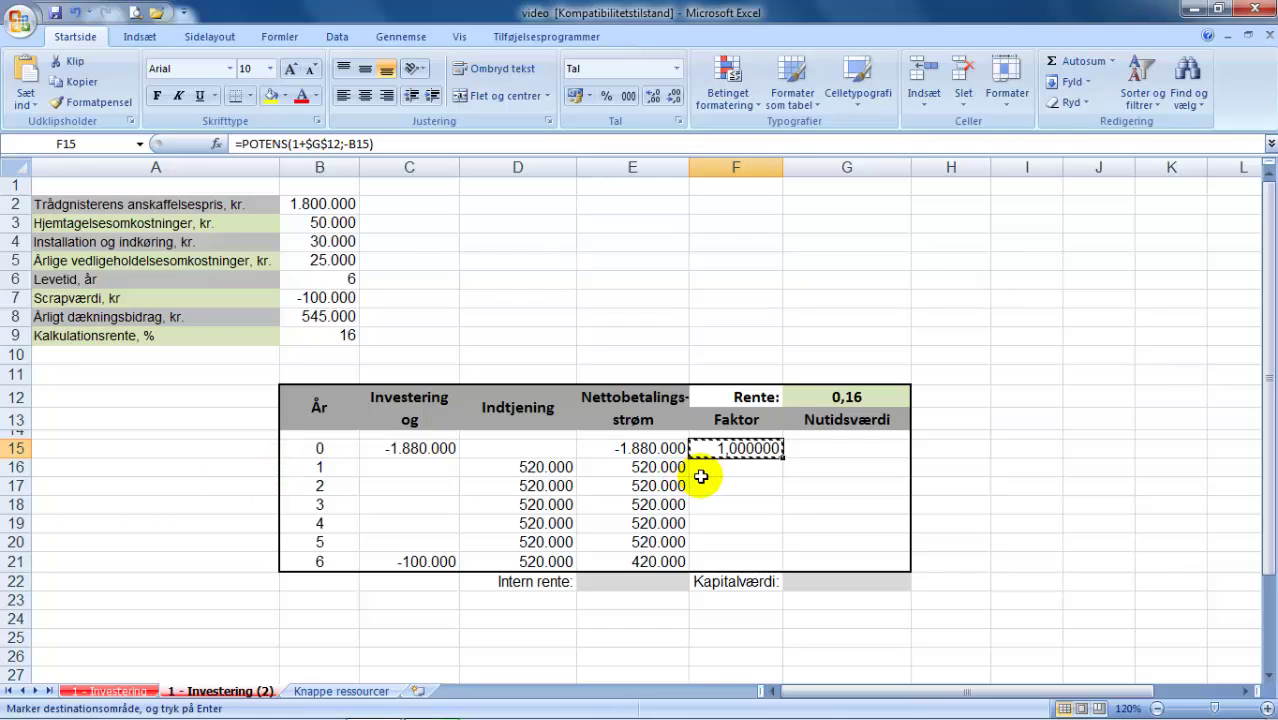
left_click_drag(702, 471, 727, 545)
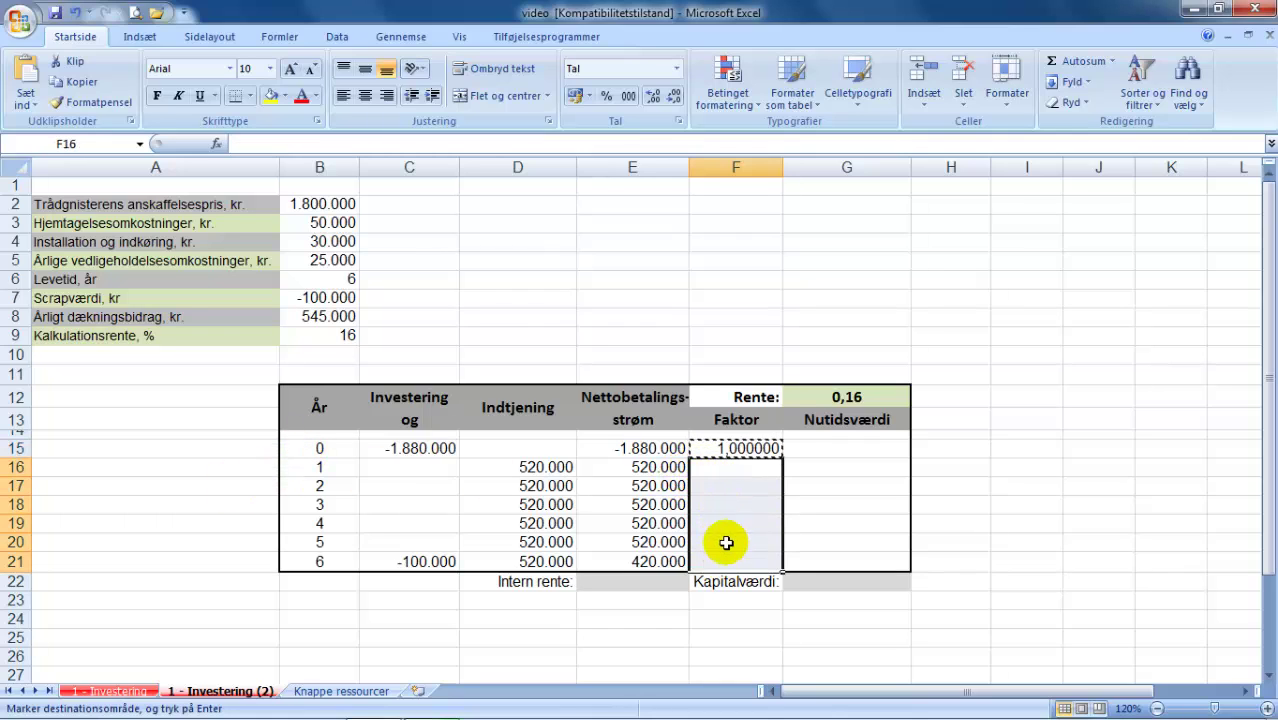
right_click(733, 528)
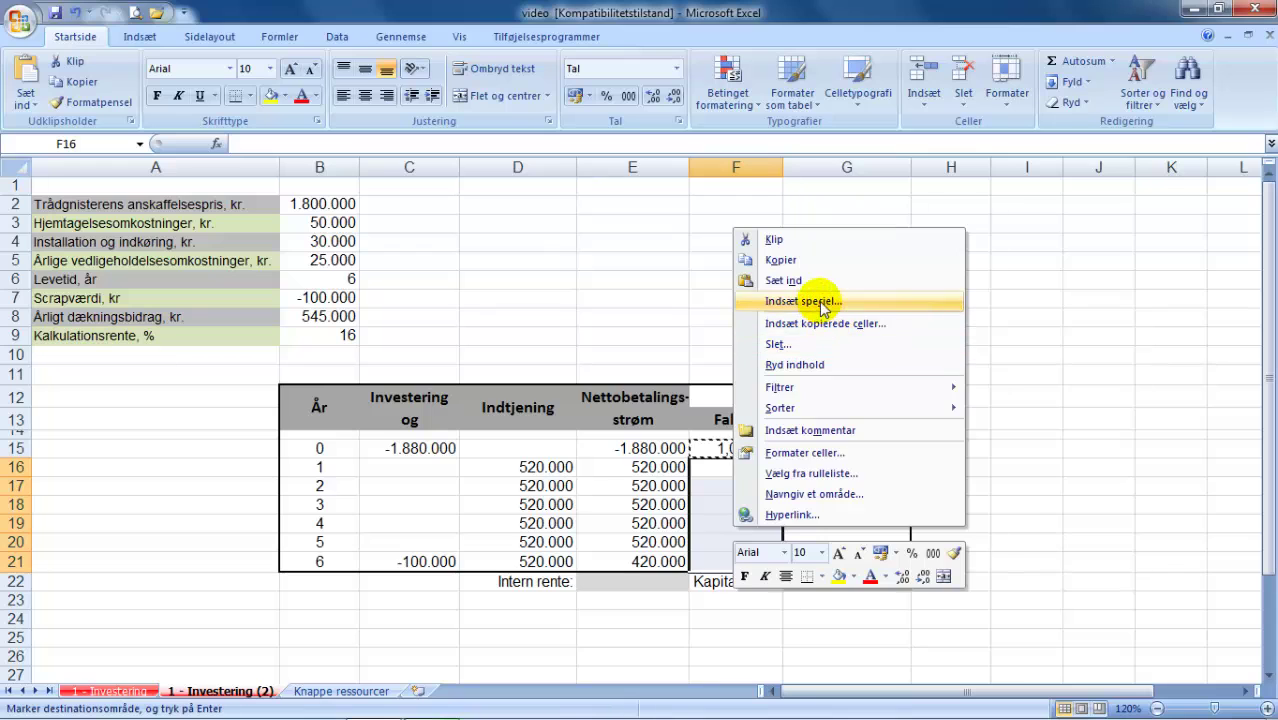
left_click(880, 301)
left_click(722, 212)
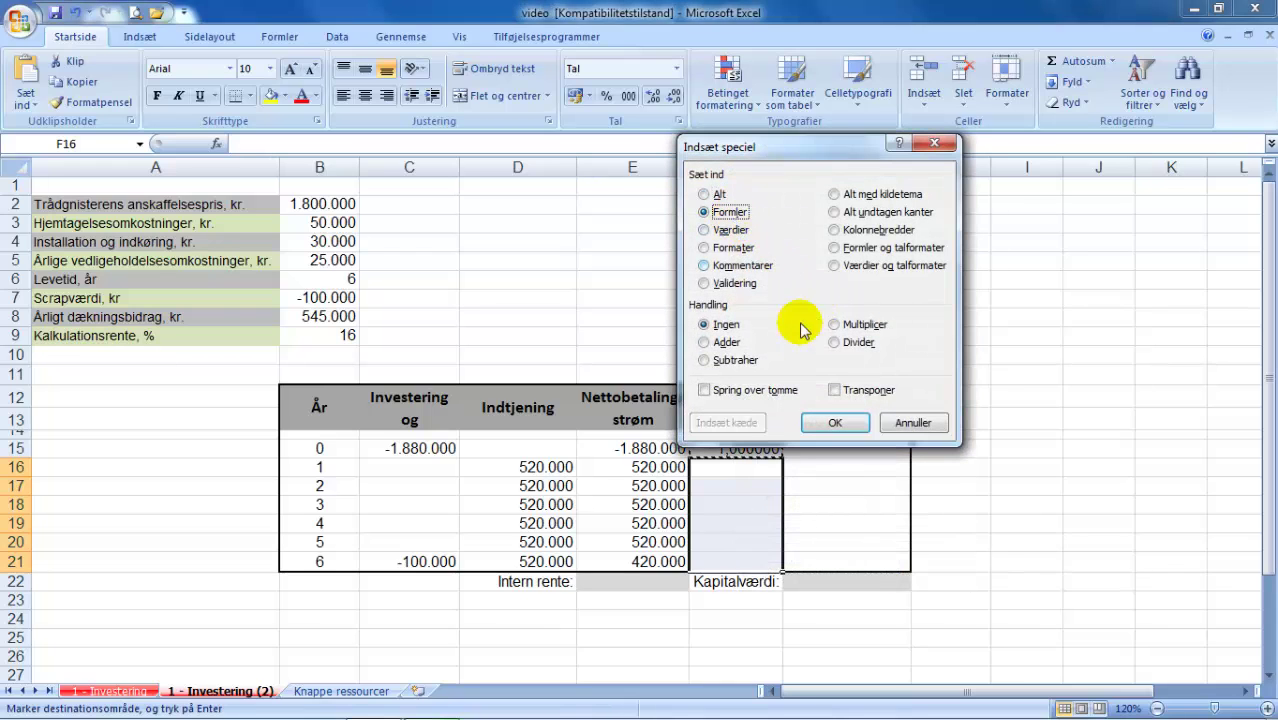
left_click(835, 422)
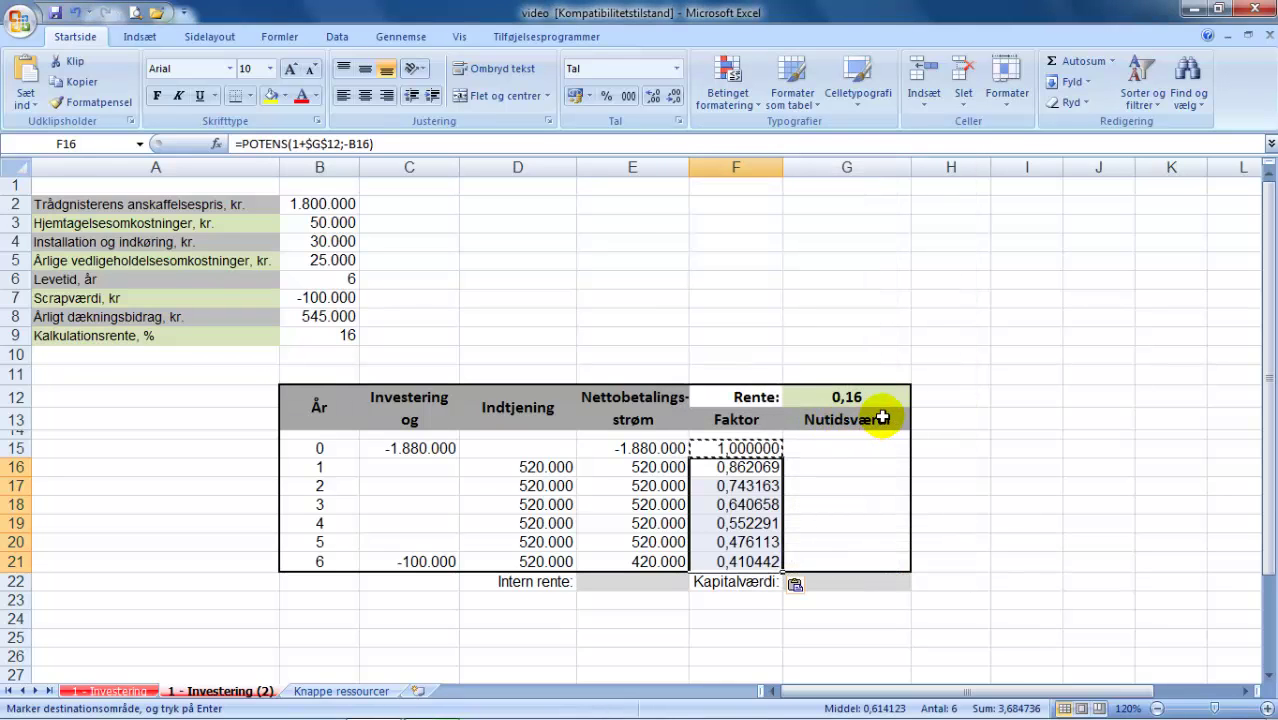
key("Escape")
Check which cells the year 5 discount factor formula in F20 refers to, leaving it unedited
left_click(757, 541)
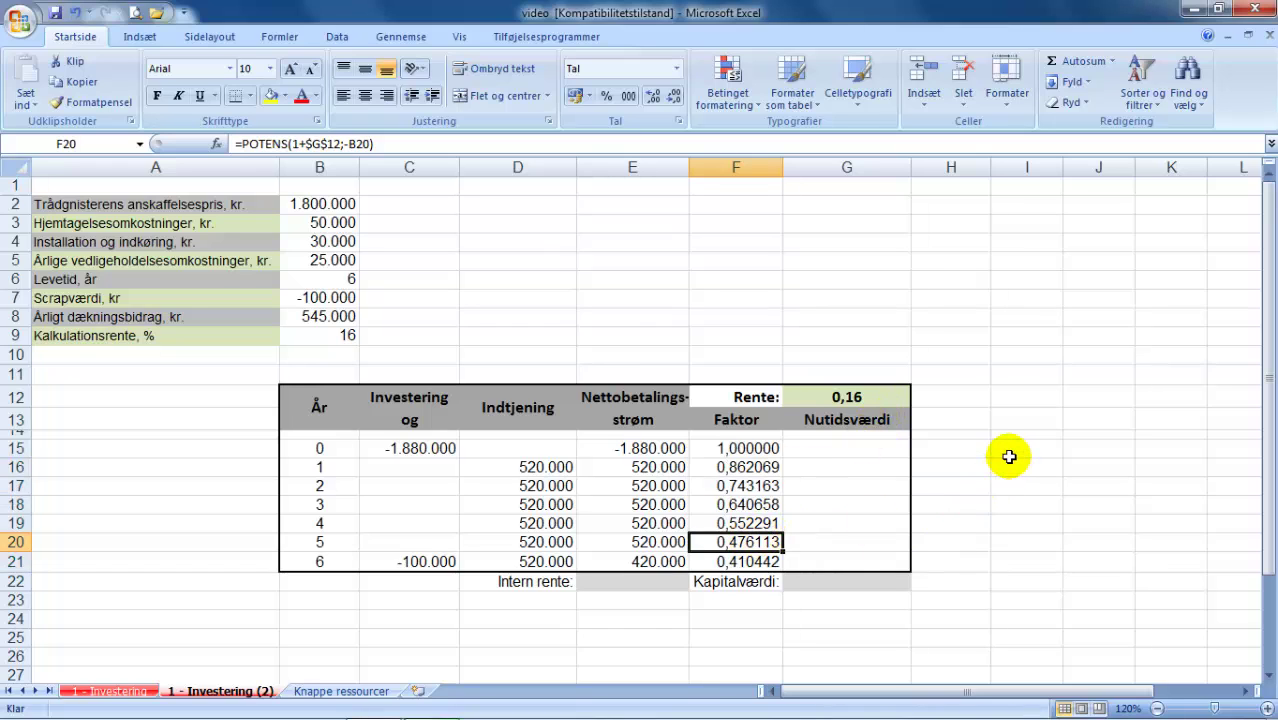
double_click(760, 540)
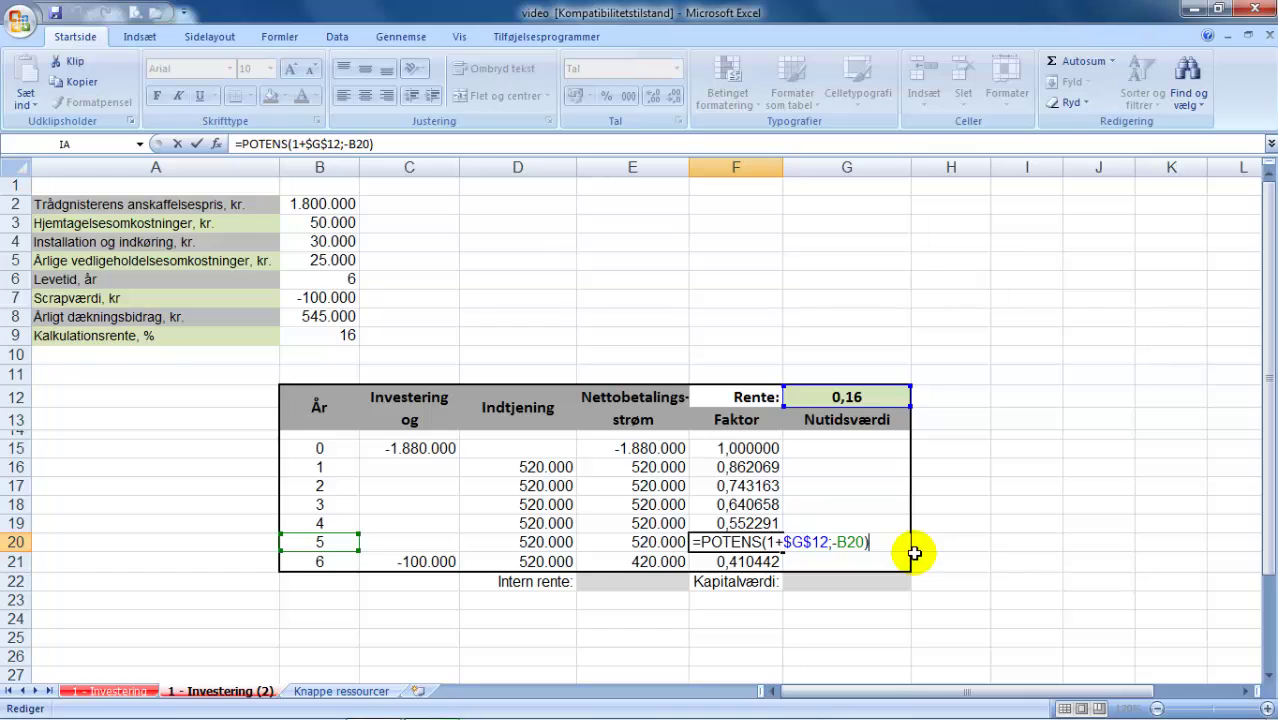
key("Escape")
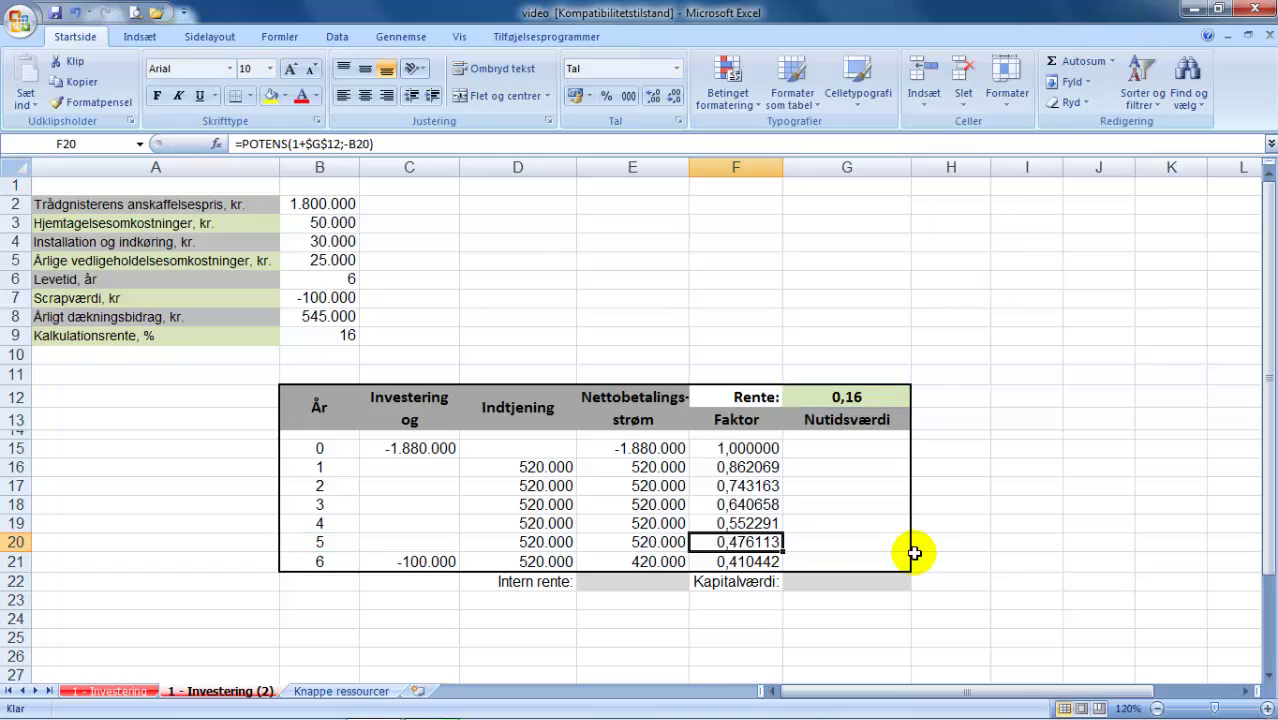
Enter =E15*F15 in G15 to calculate the present value of the year 0 net cash flow
left_click(829, 450)
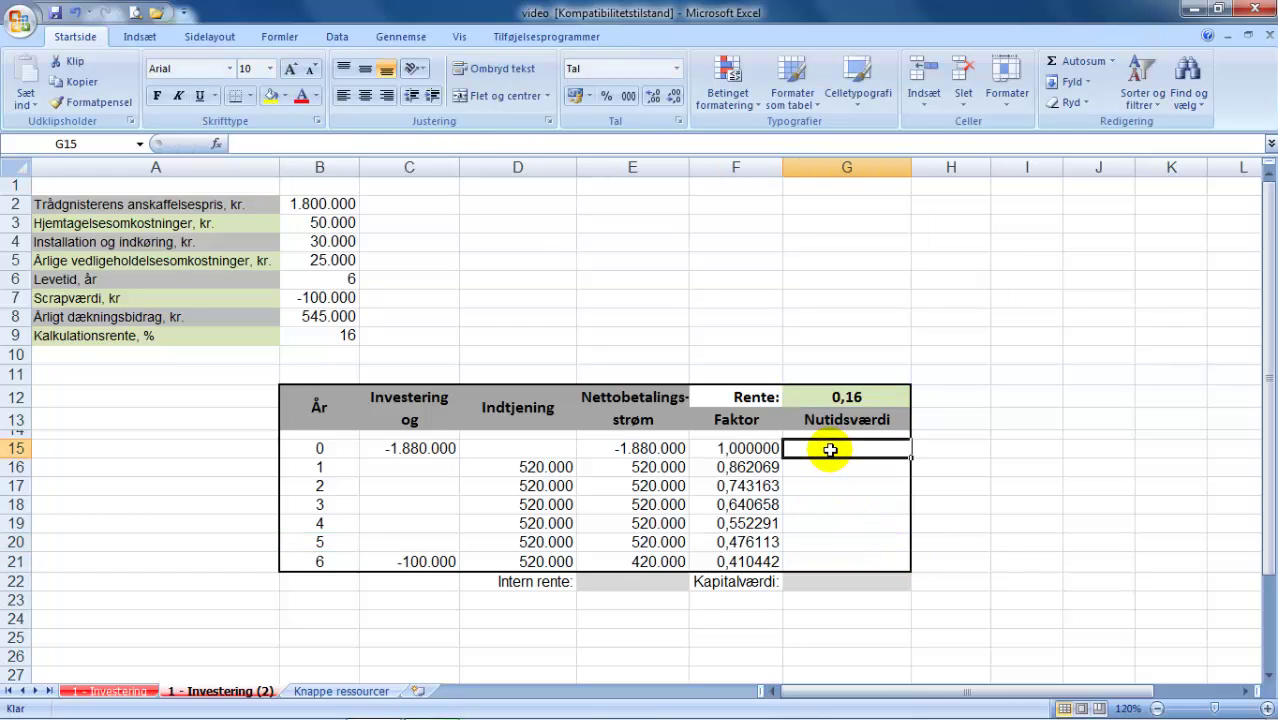
type("=")
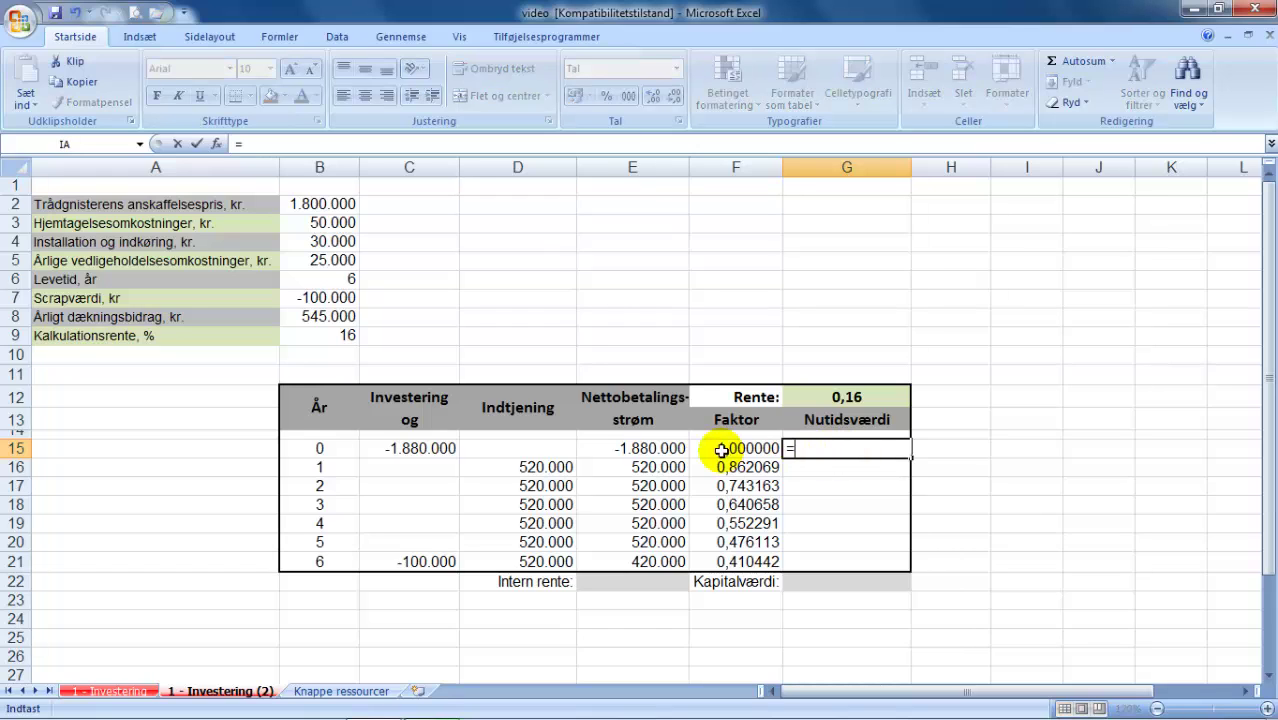
left_click(652, 448)
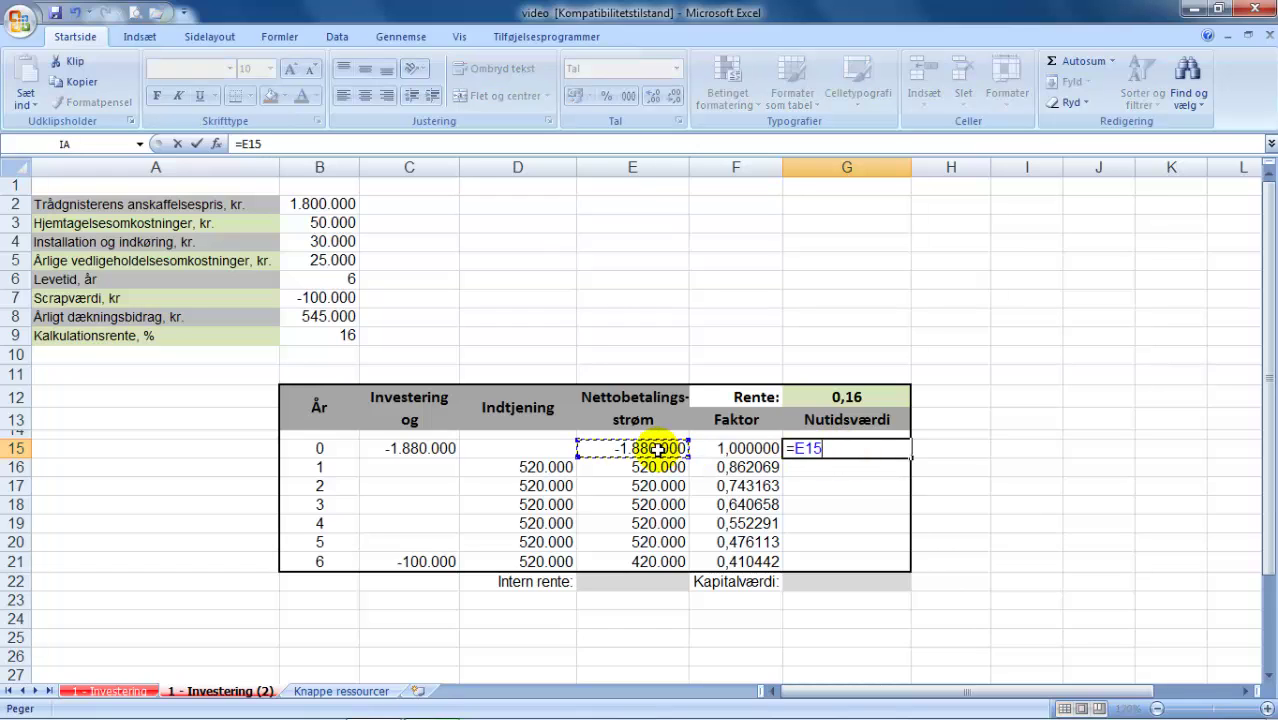
type("*")
left_click(726, 450)
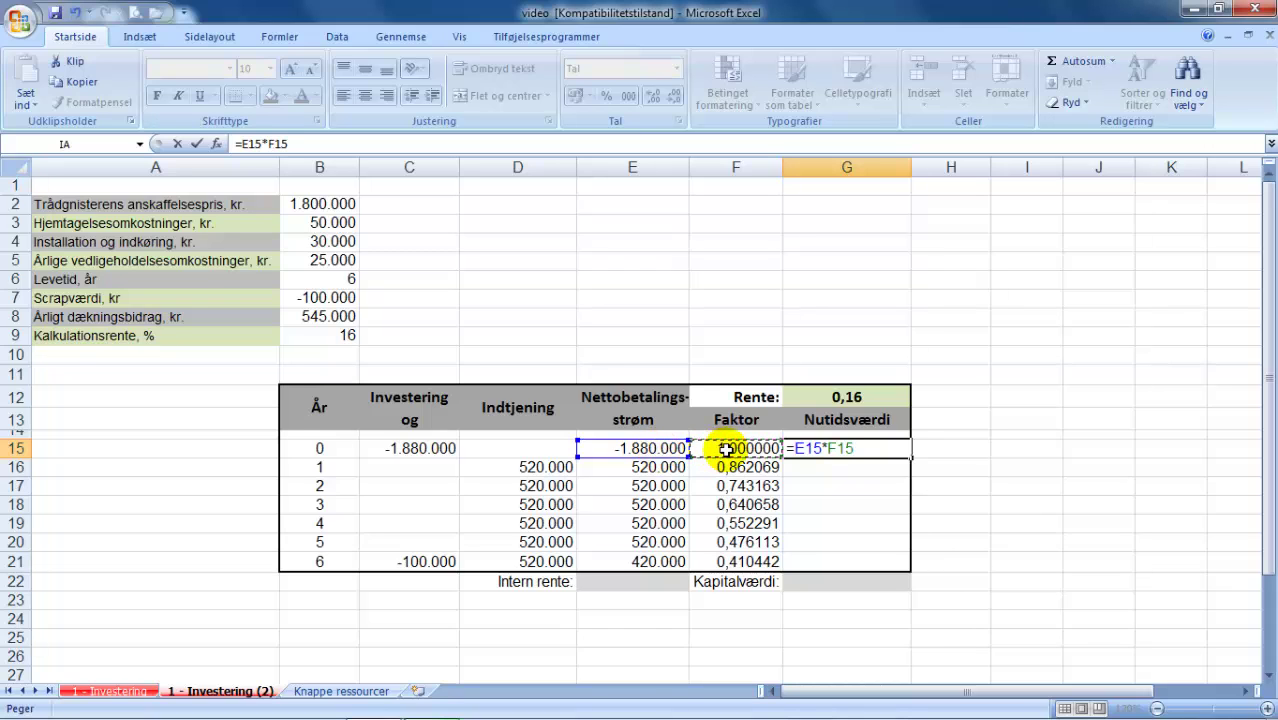
key("Return")
Copy the present value formula from G15 into G16 to G21 for years 1 to 6, pasting formulas only
key("Up")
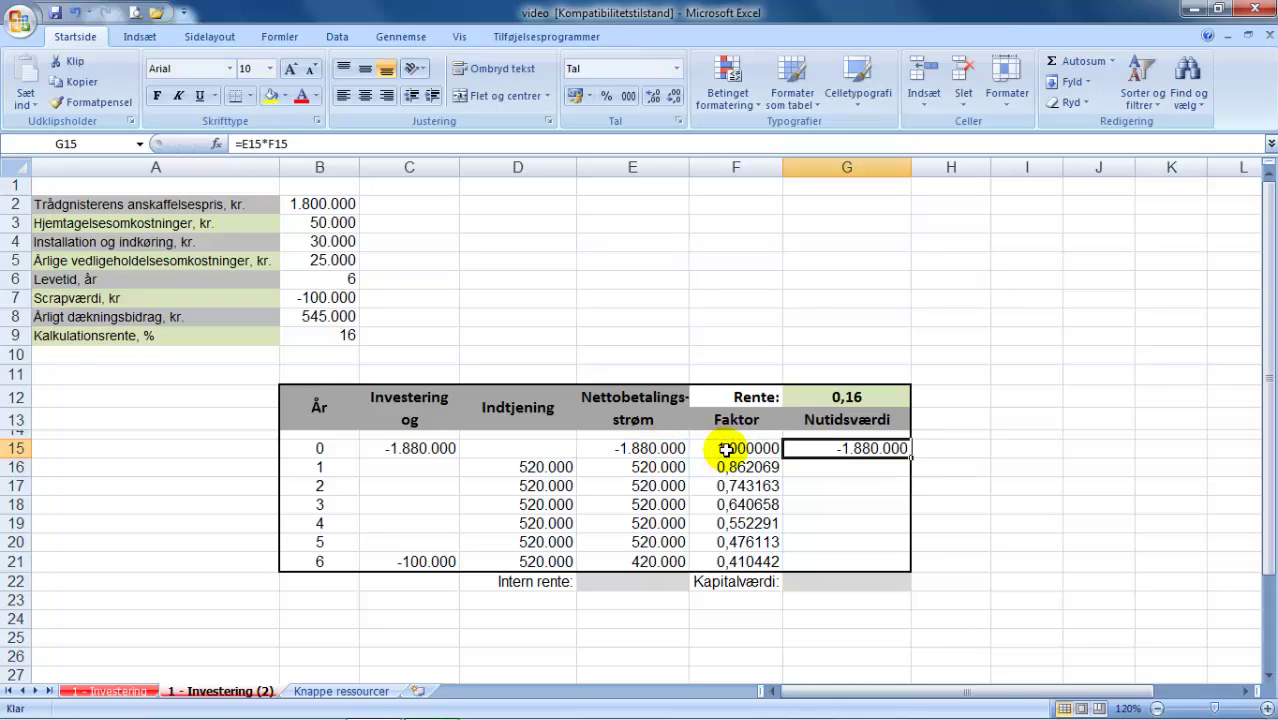
key("ctrl+c")
key("Down")
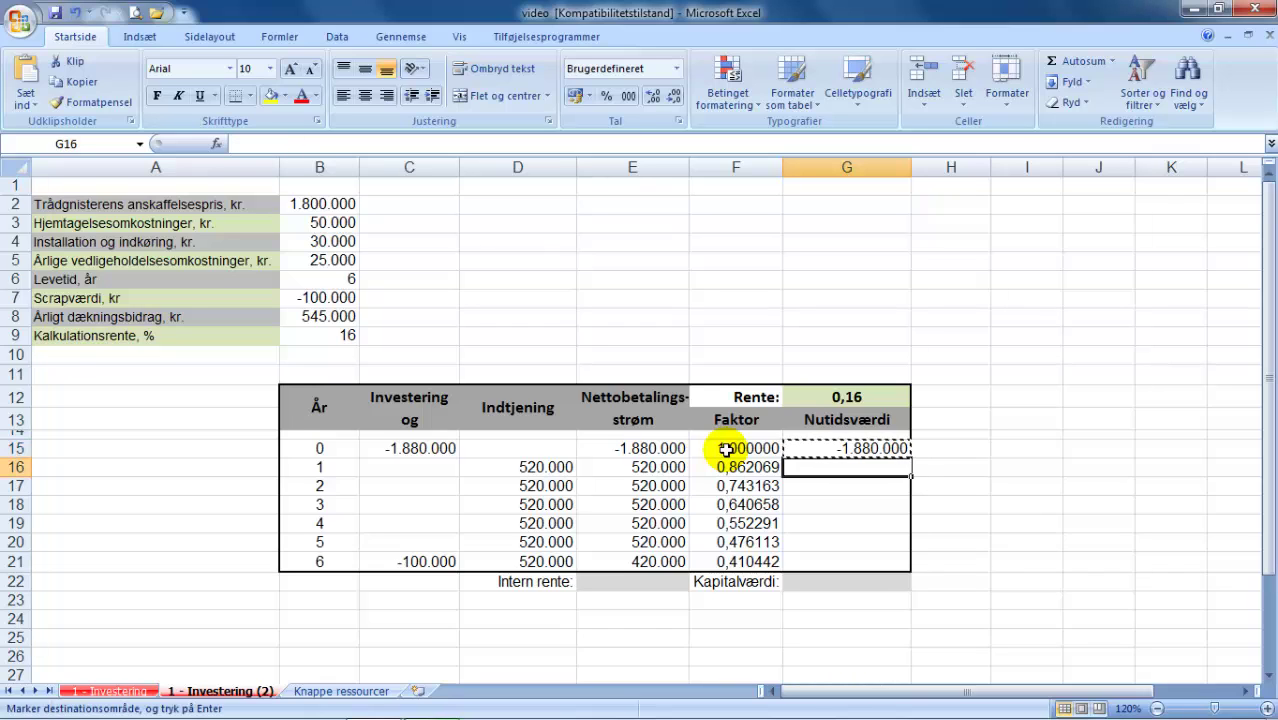
key("shift+Down")
key("shift+Down")
key("shift+Down")
key("shift+Down")
key("shift+Down")
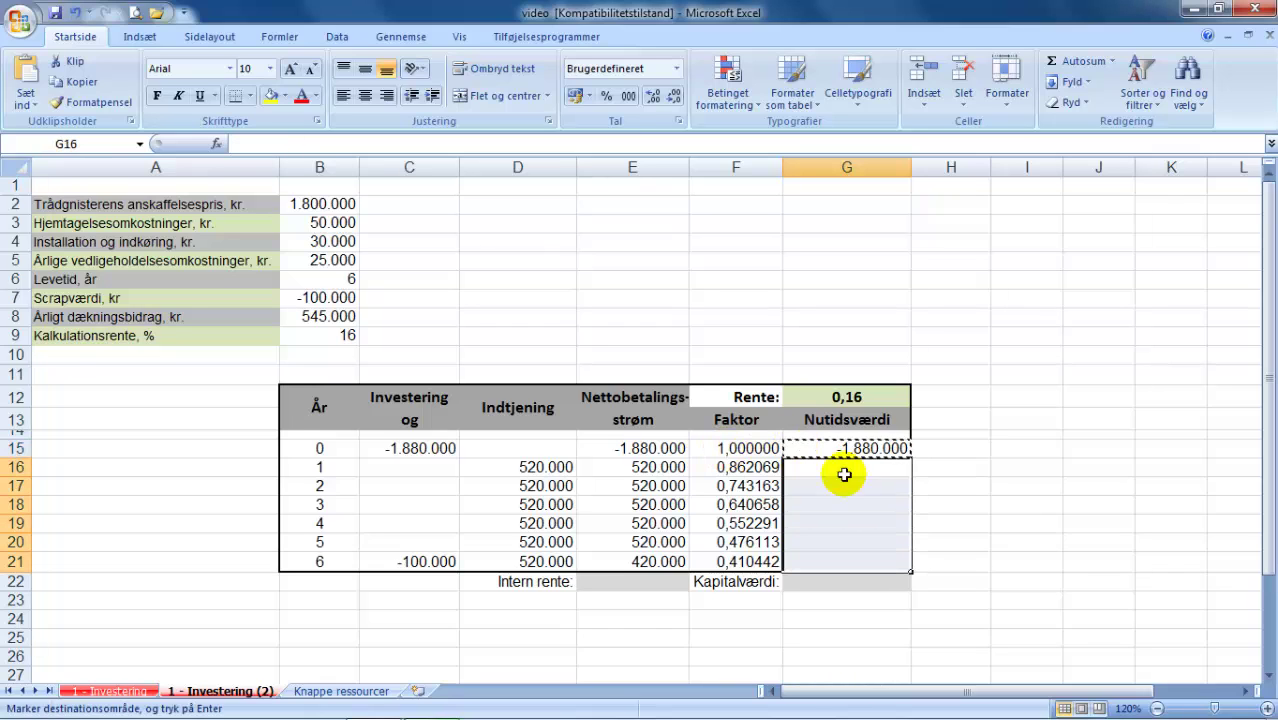
right_click(879, 511)
left_click(951, 291)
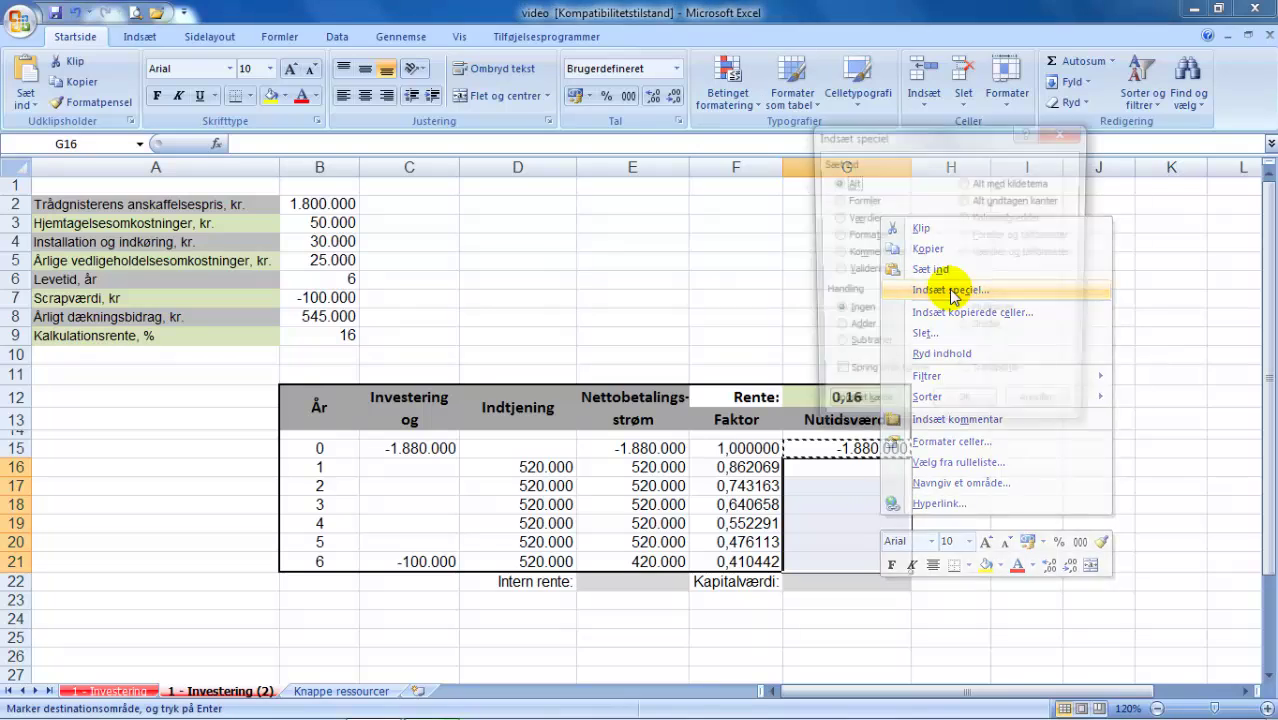
left_click(858, 200)
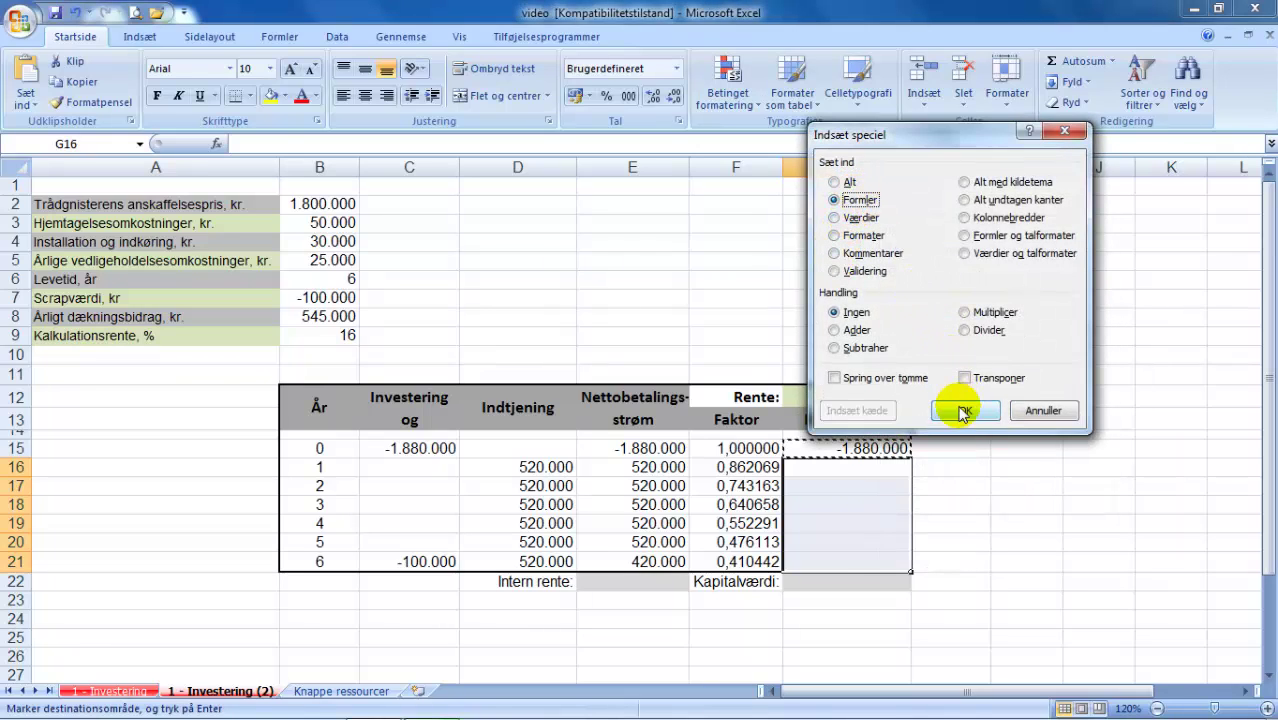
left_click(962, 409)
key("Escape")
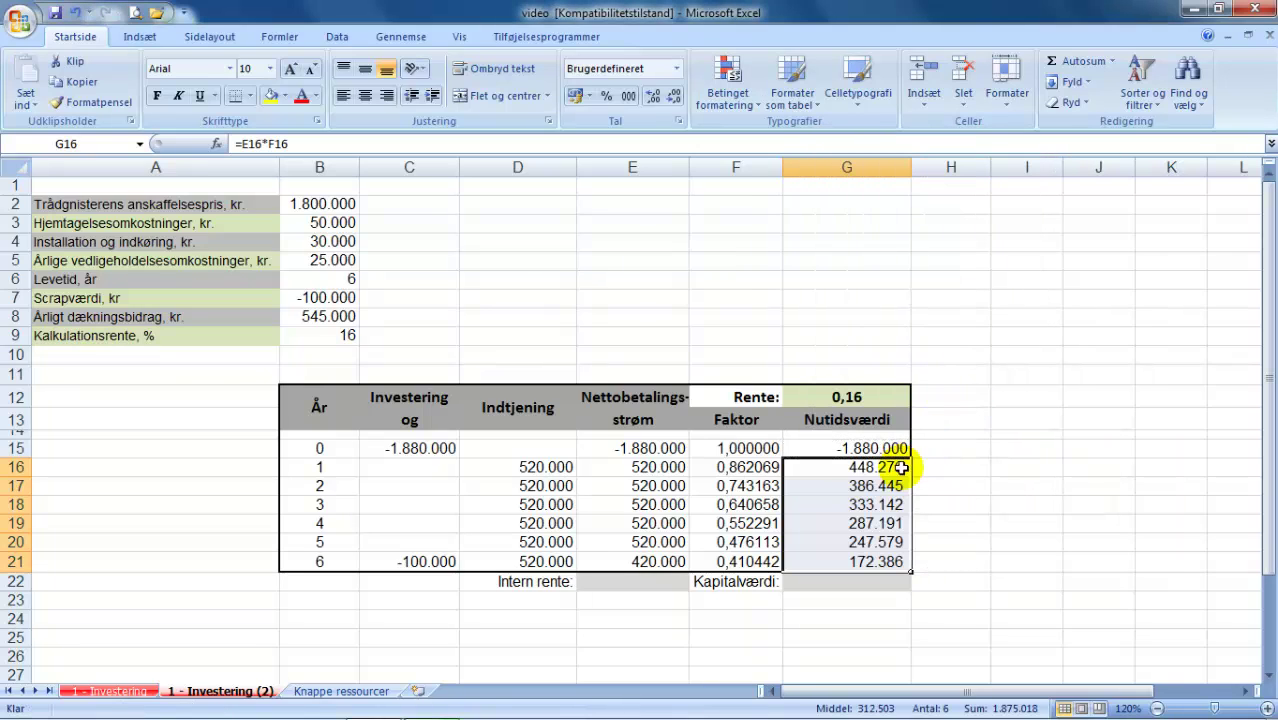
Enter =SUM(G15:G21) in G22 to total the present values in the Kapitalværdi cell
left_click(846, 587)
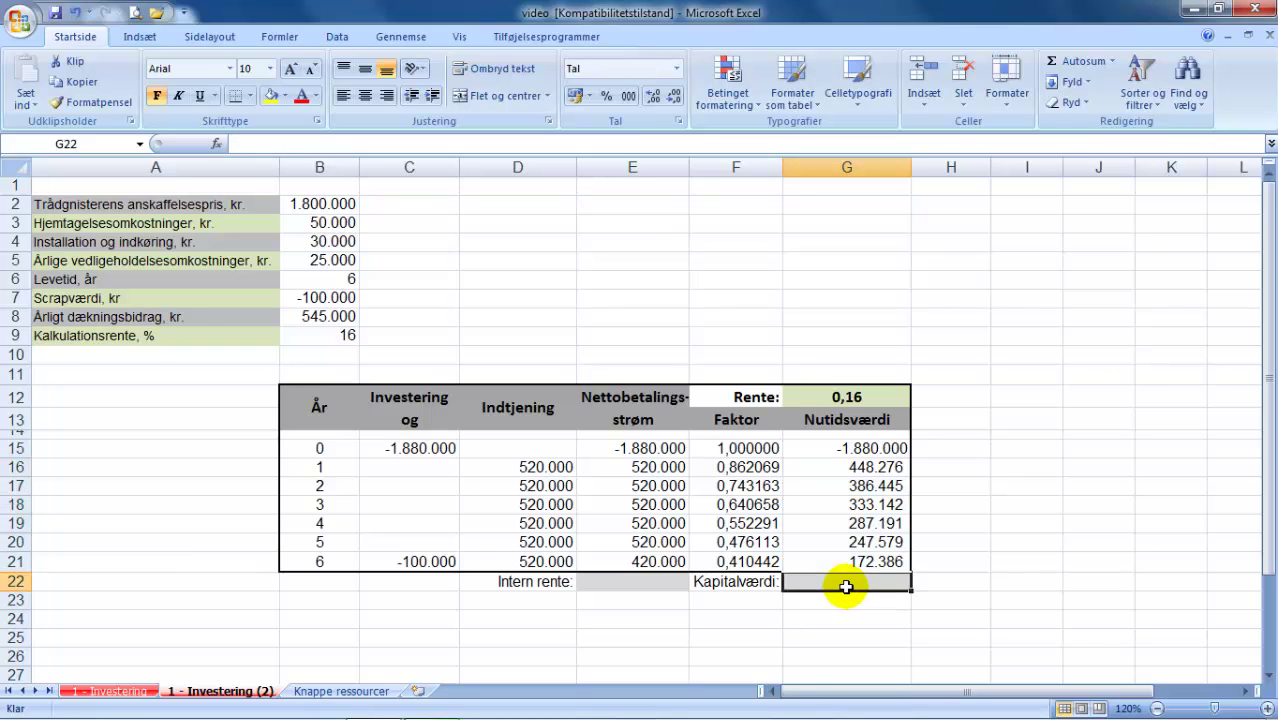
left_click(1072, 64)
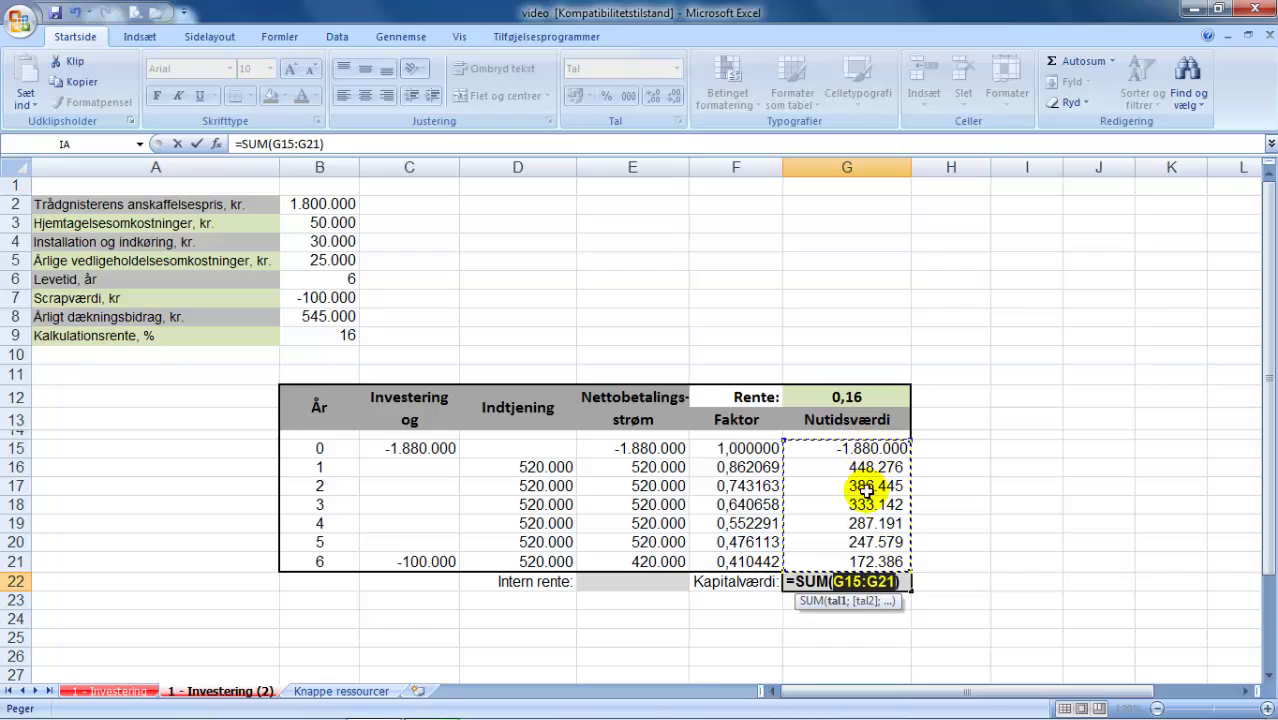
key("Return")
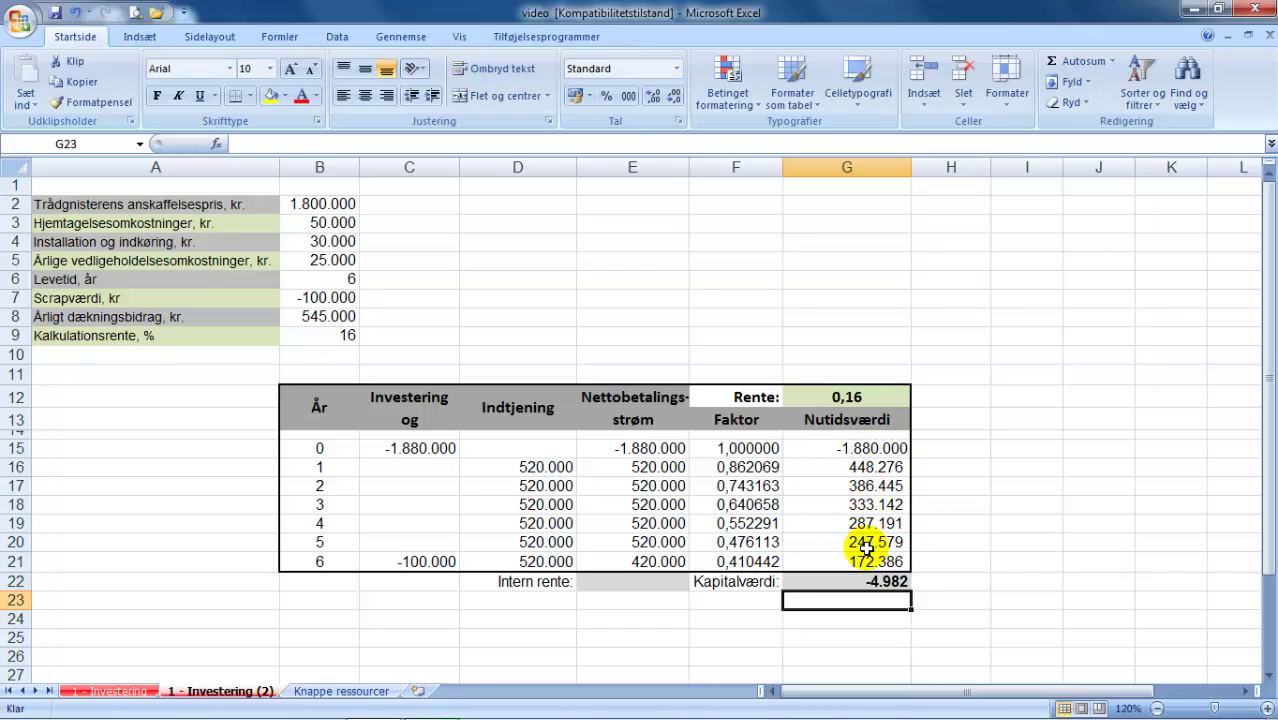
Enter =ia(E15:E21) in E22 to calculate the internal rate of return from the net cash flows
key("Left")
key("Left")
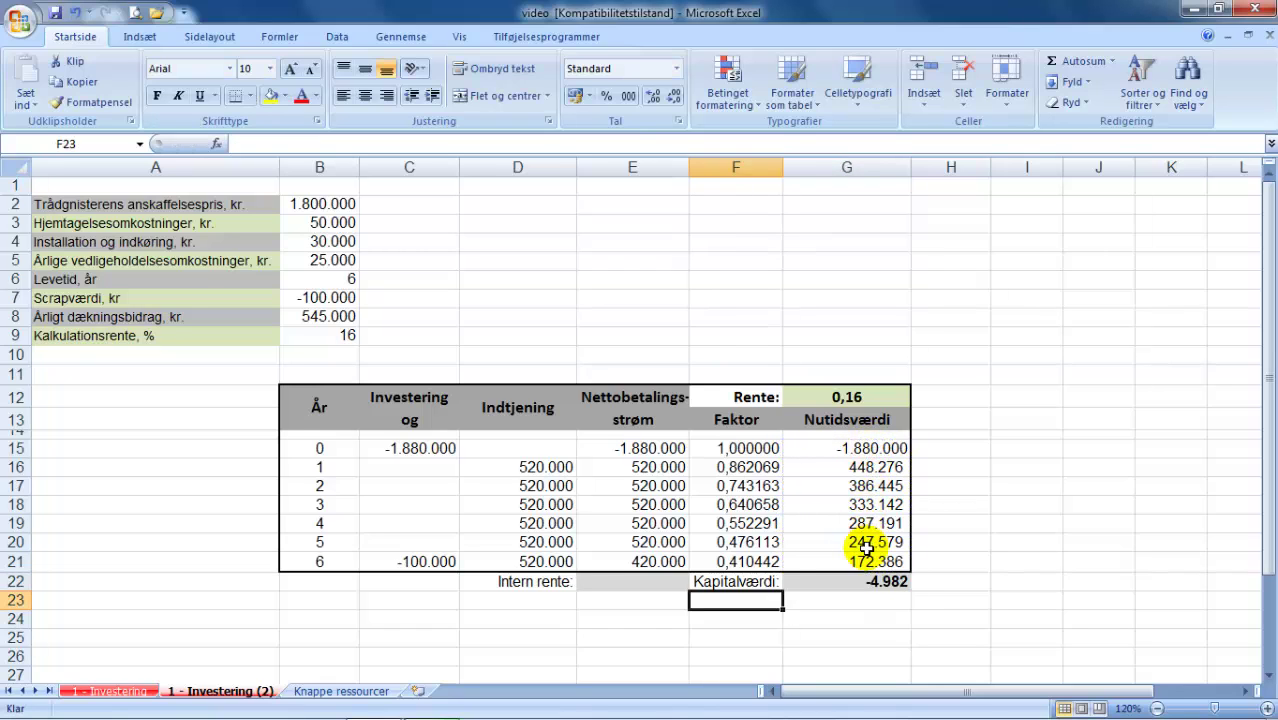
key("Up")
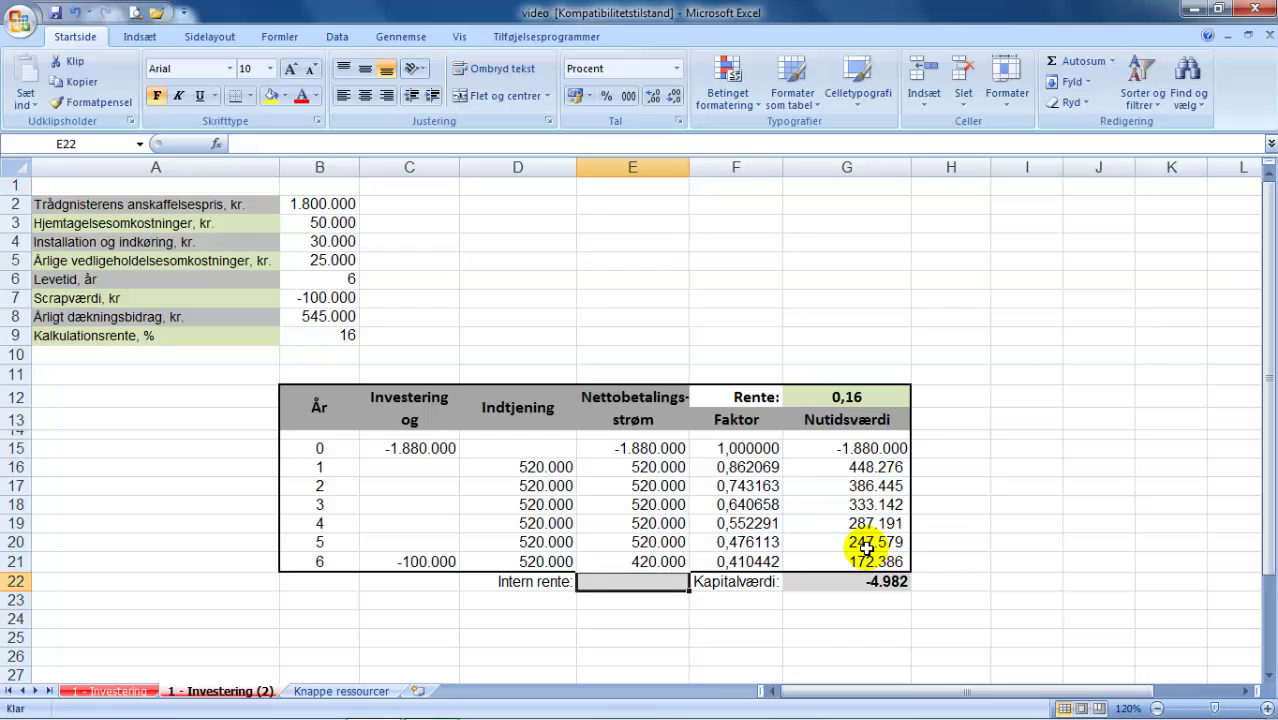
type("=")
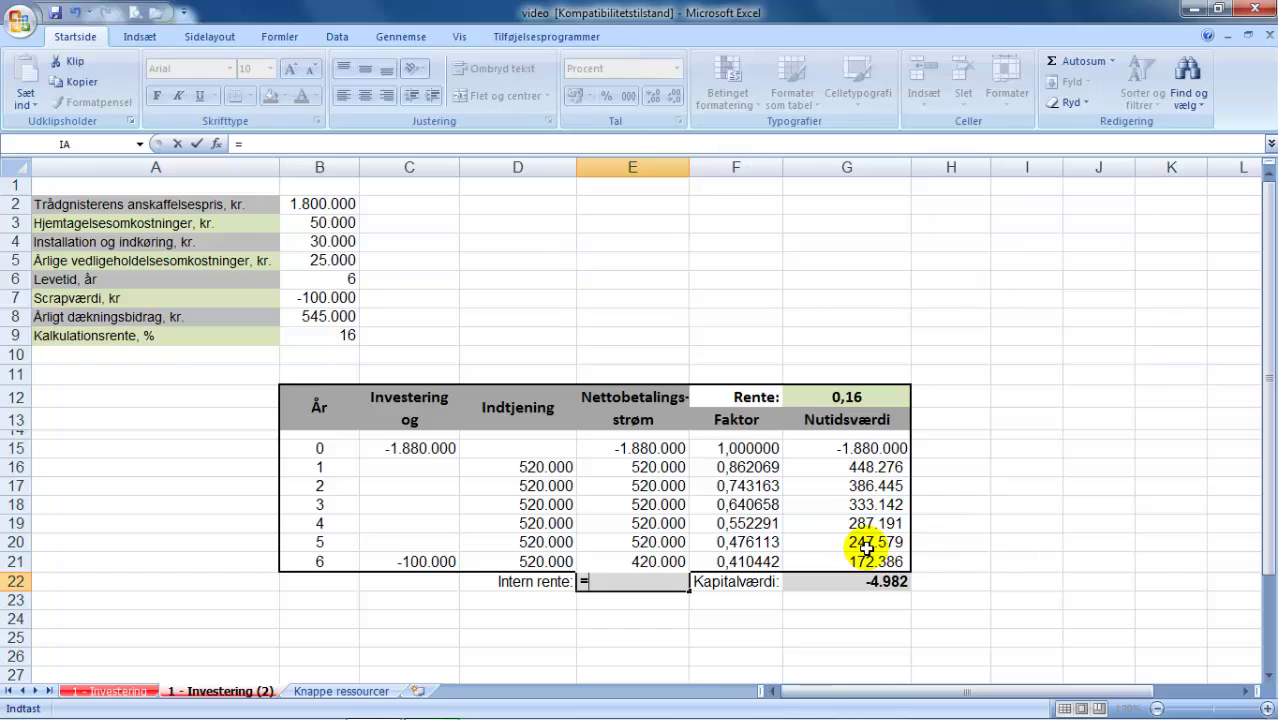
type("ia")
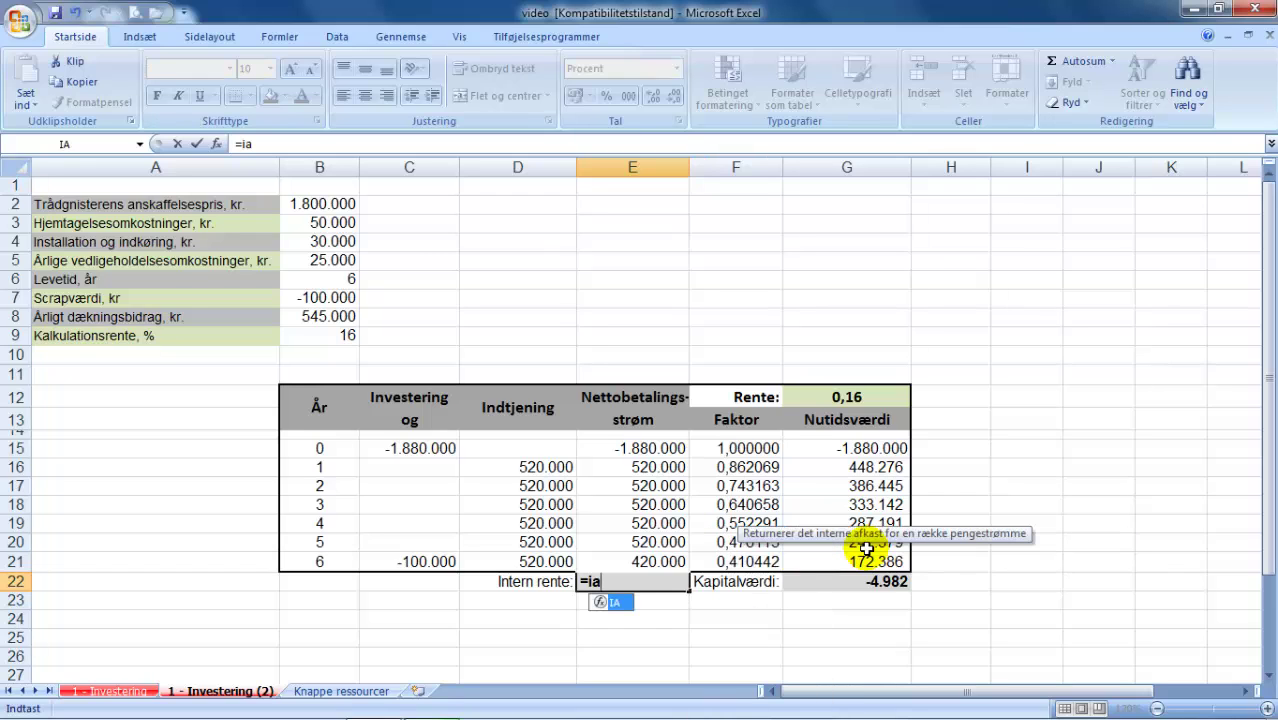
type("(")
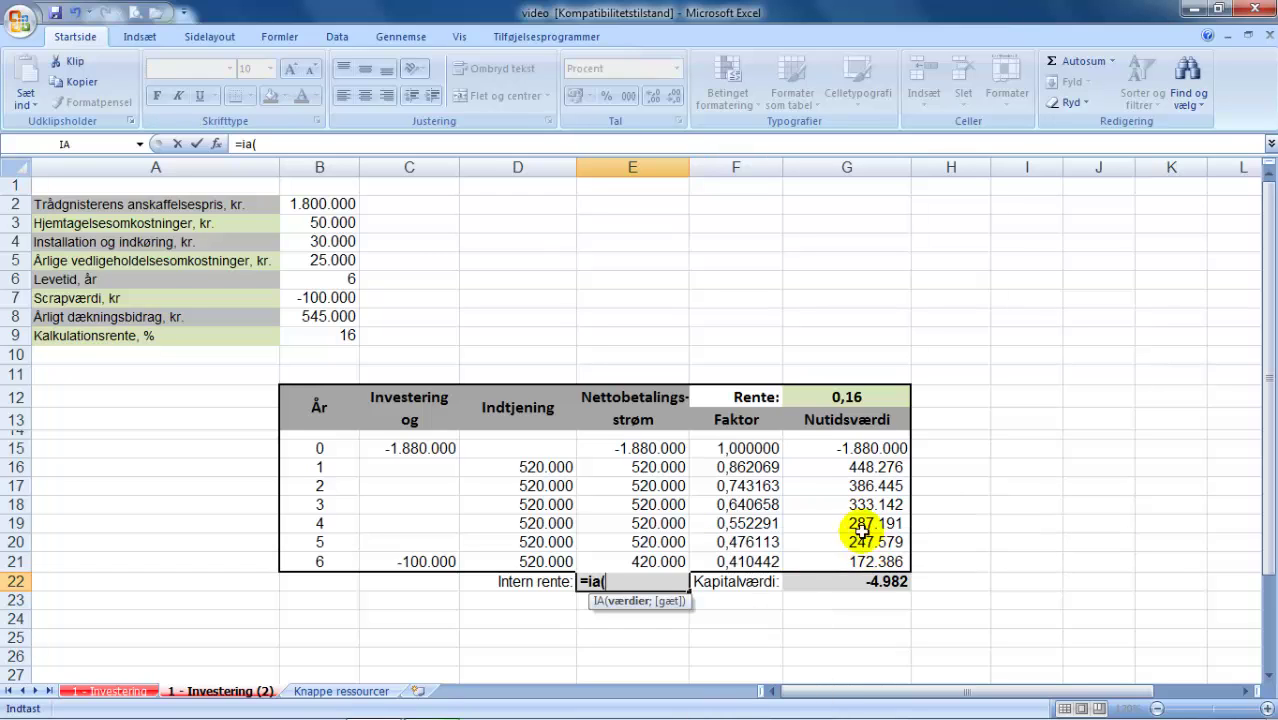
left_click(650, 449)
left_click_drag(650, 457, 640, 556)
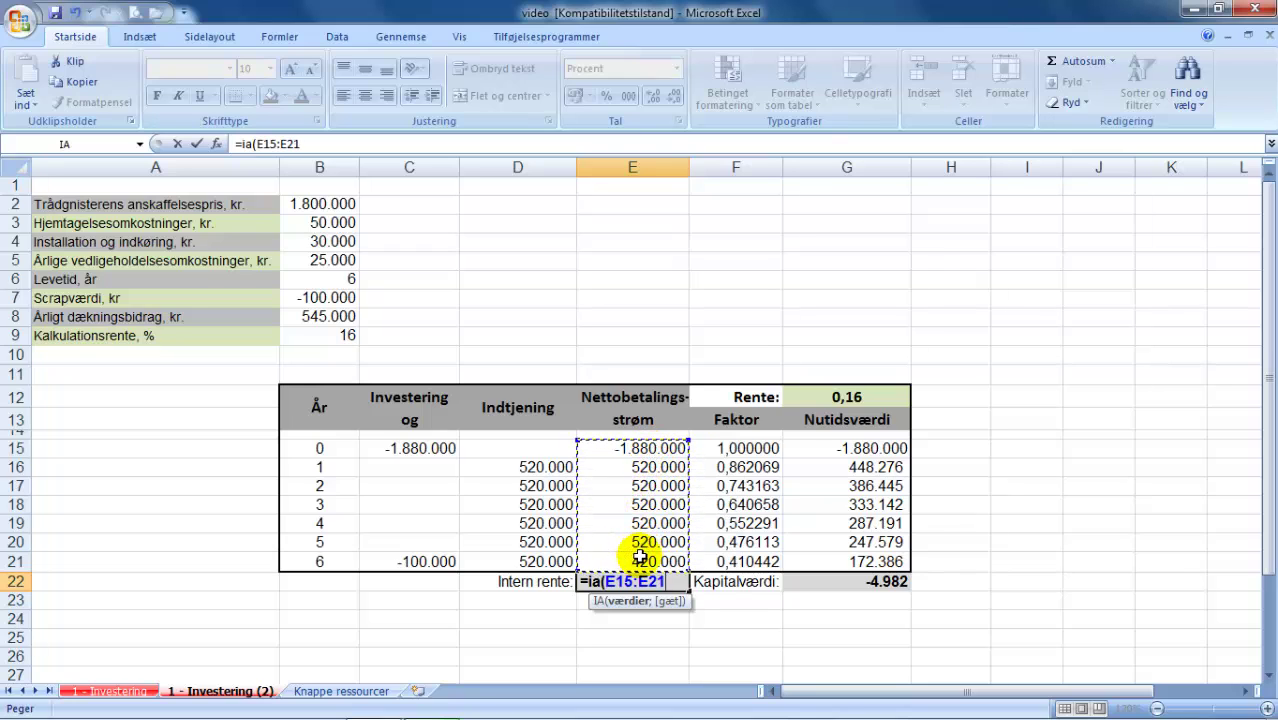
type(")")
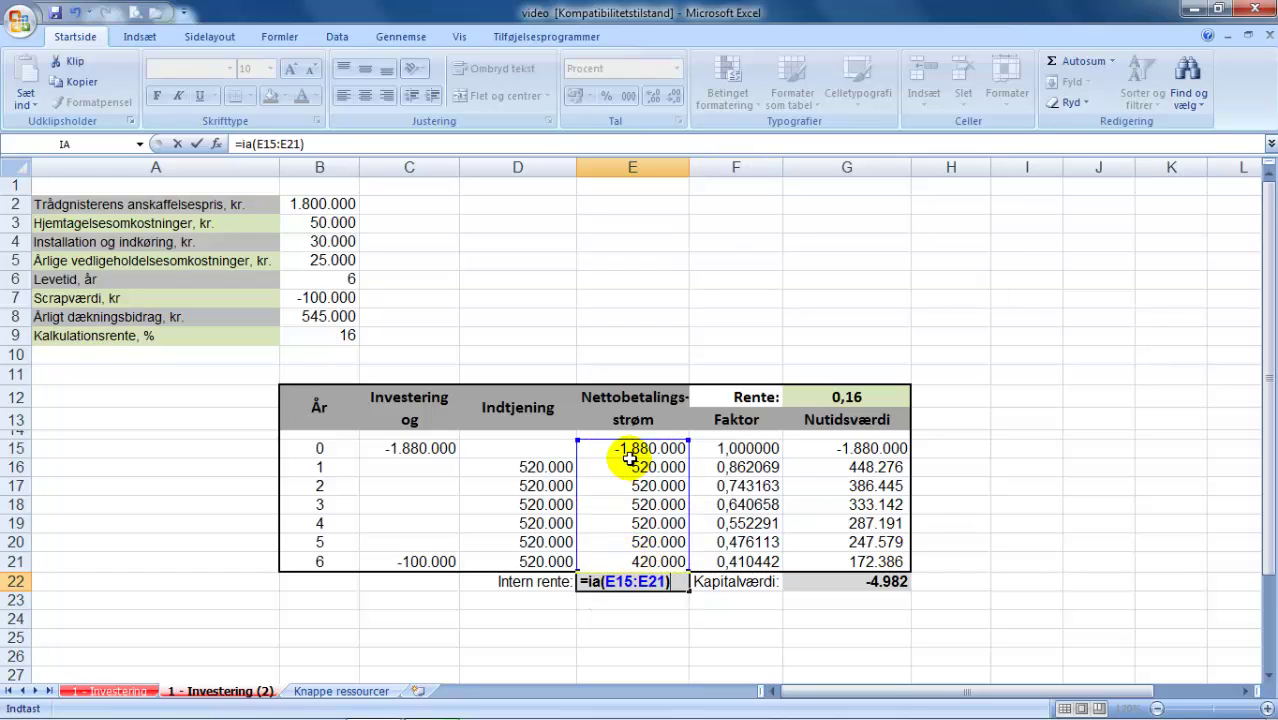
key("Return")
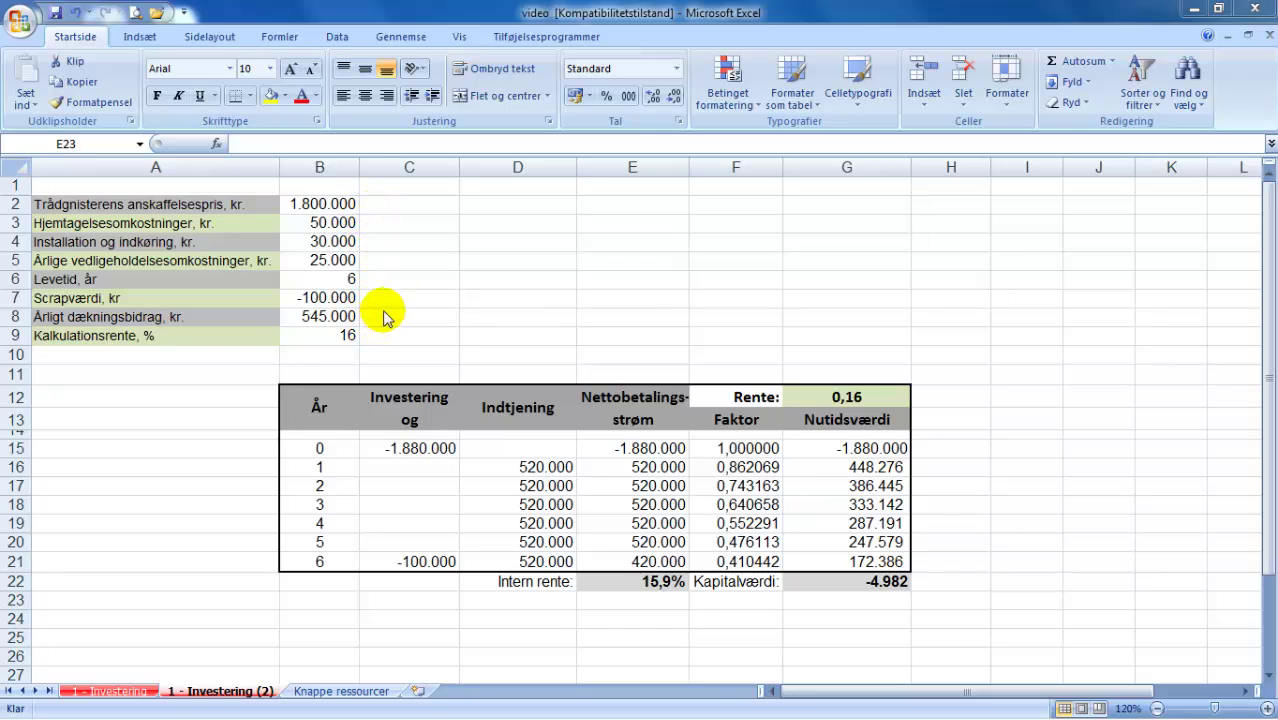
Set the annual maintenance costs in B5 to 20000 to test the effect on the calculation
left_click(329, 260)
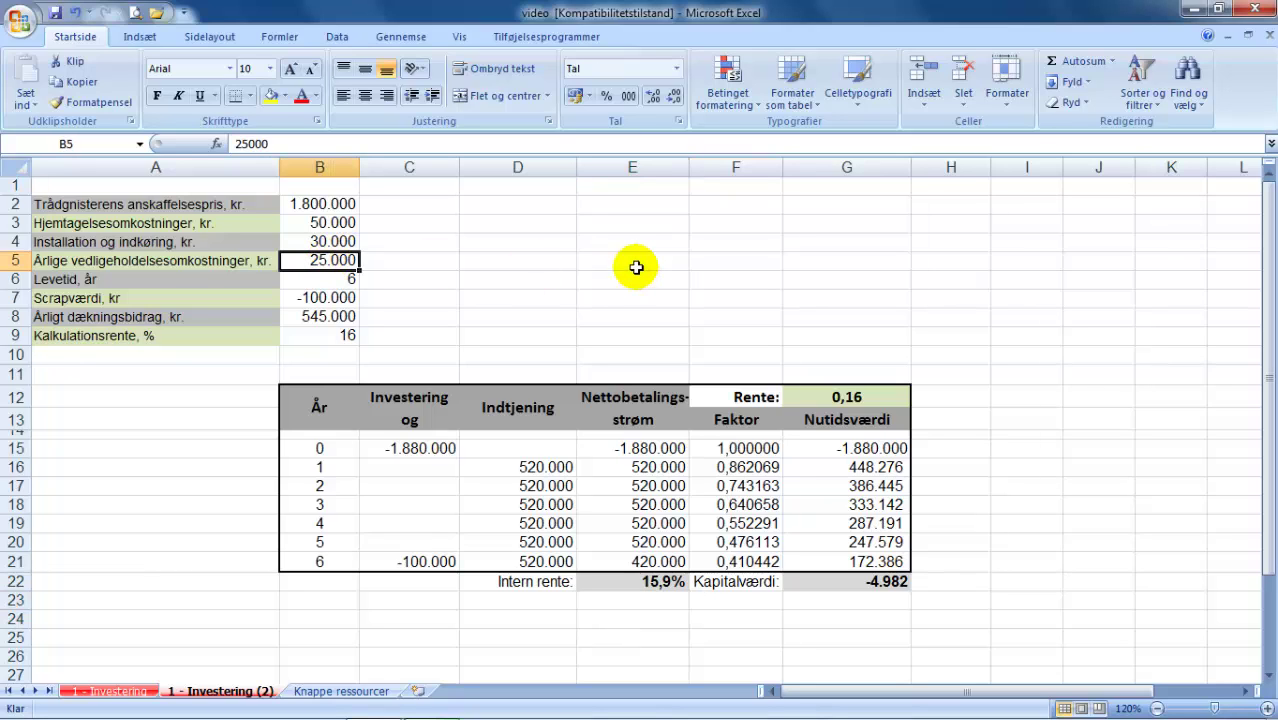
type("20000")
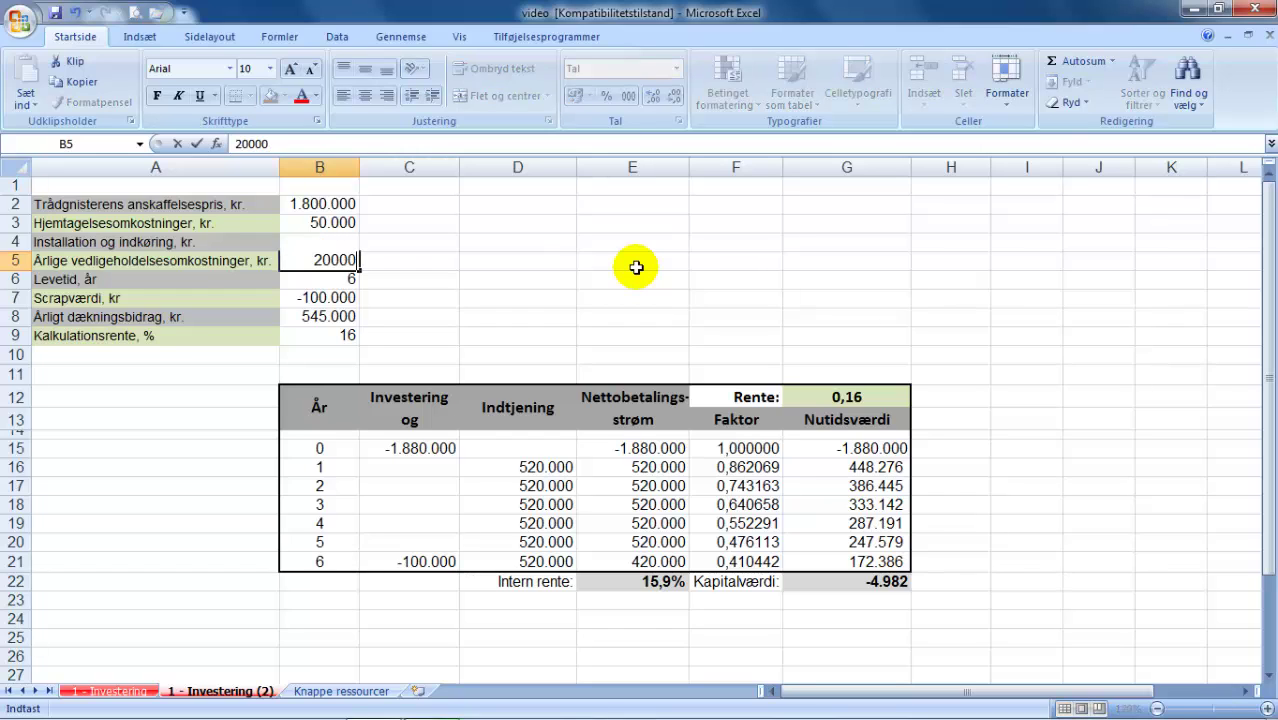
key("Return")
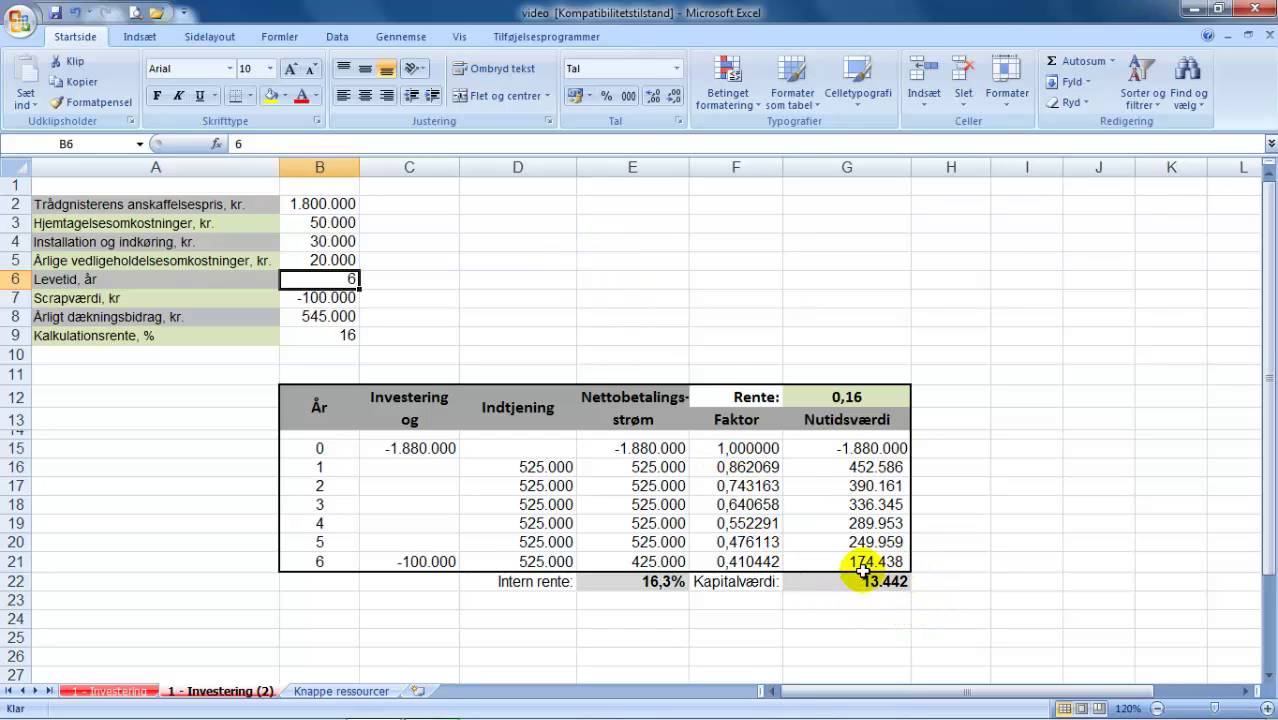
Restore the annual maintenance costs in B5 to 25000
key("Up")
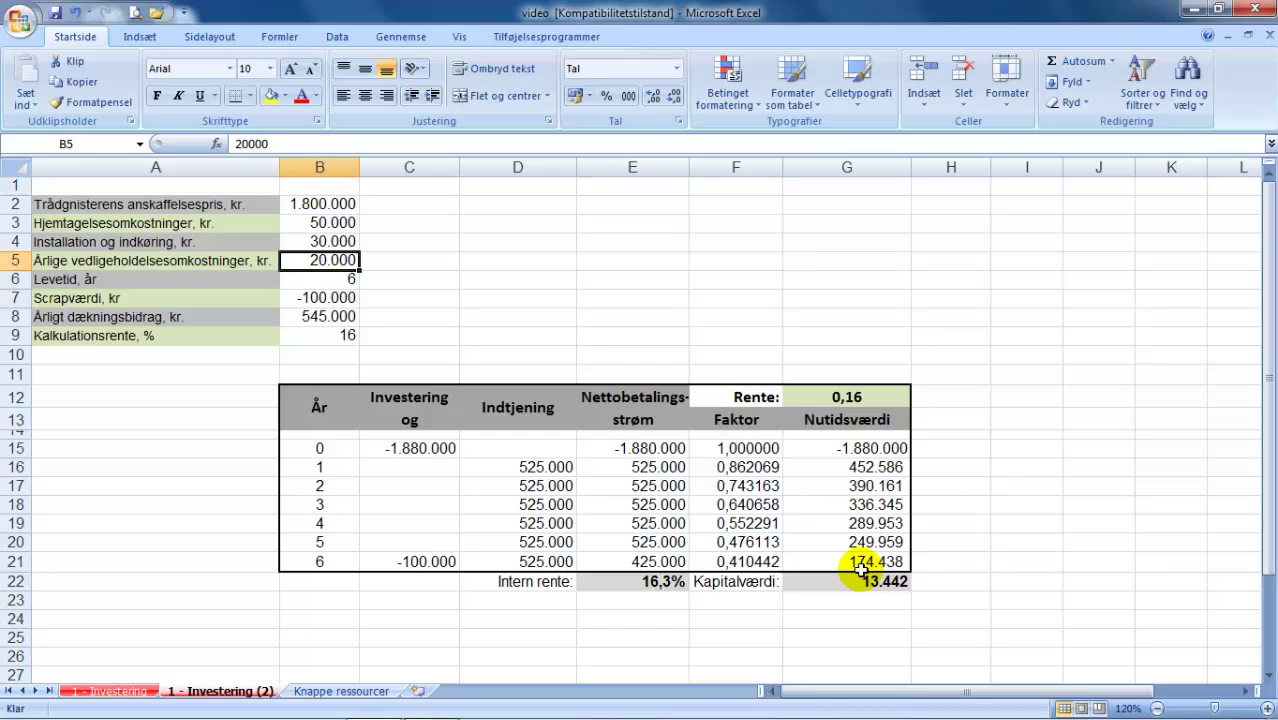
type("25000")
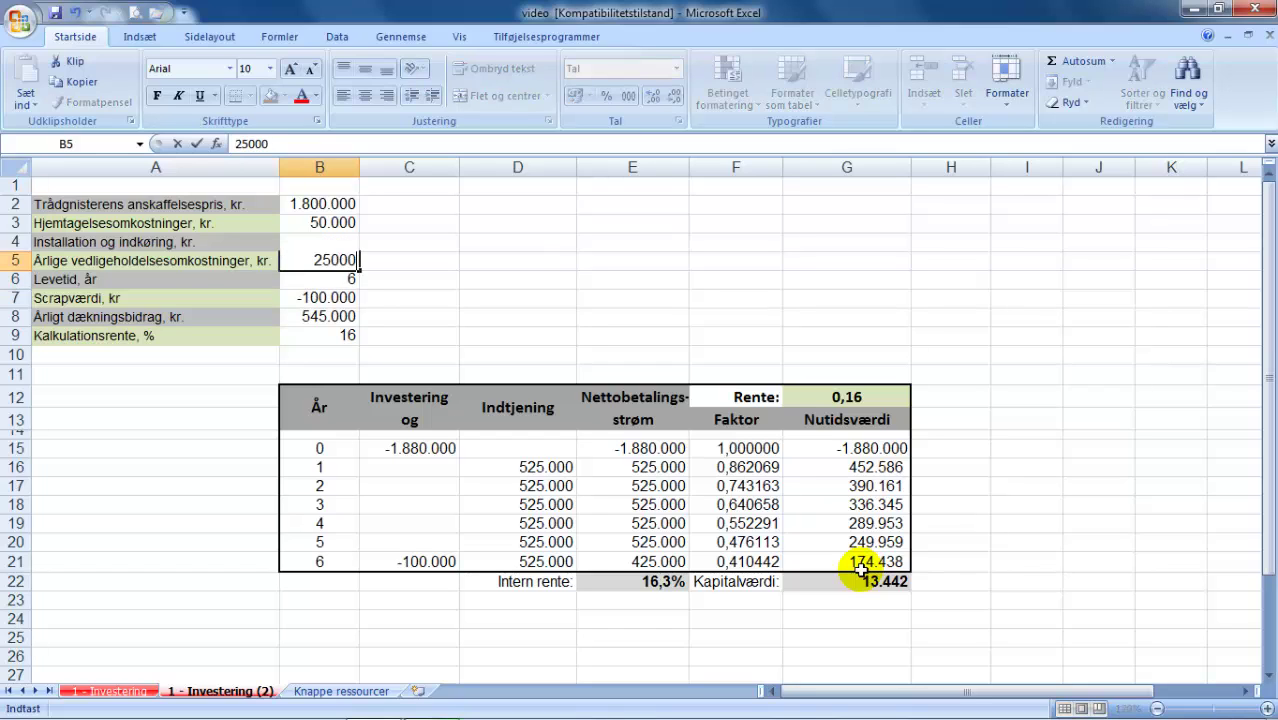
key("Return")
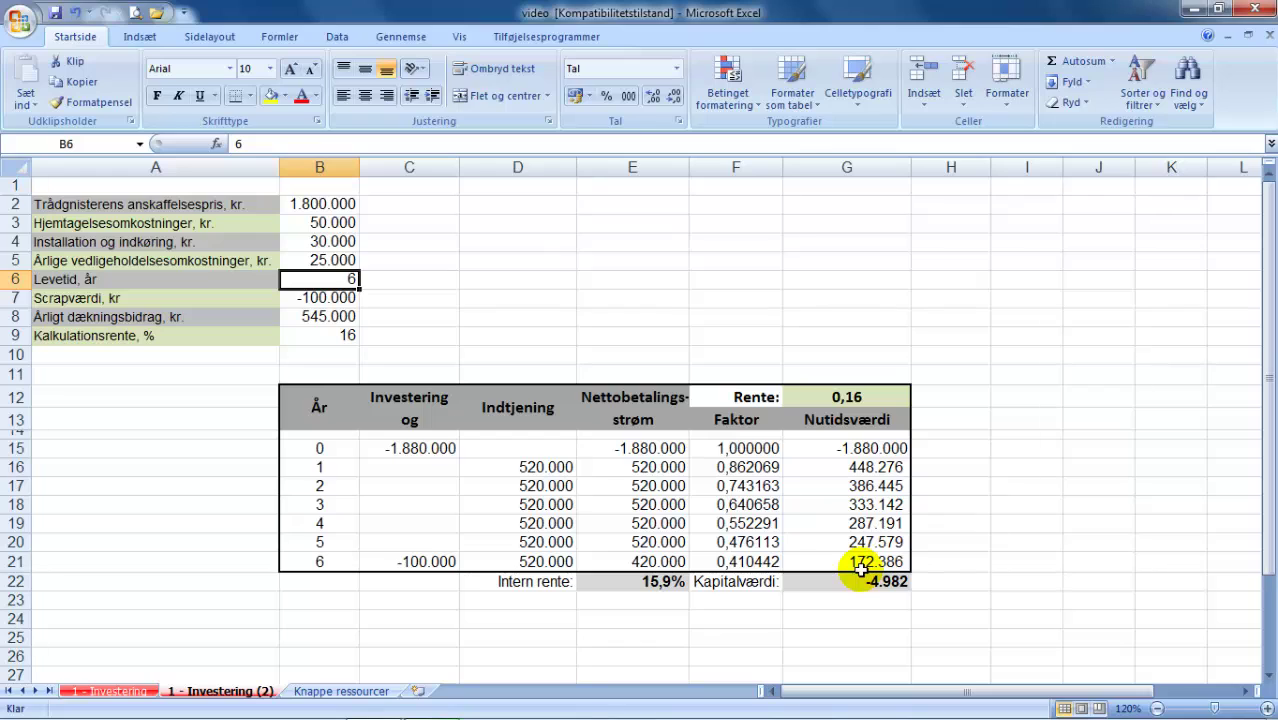
Set Hjemtagelsesomkostninger in B3 to 35000 to test the effect on the calculation
key("Up")
key("Up")
key("Up")
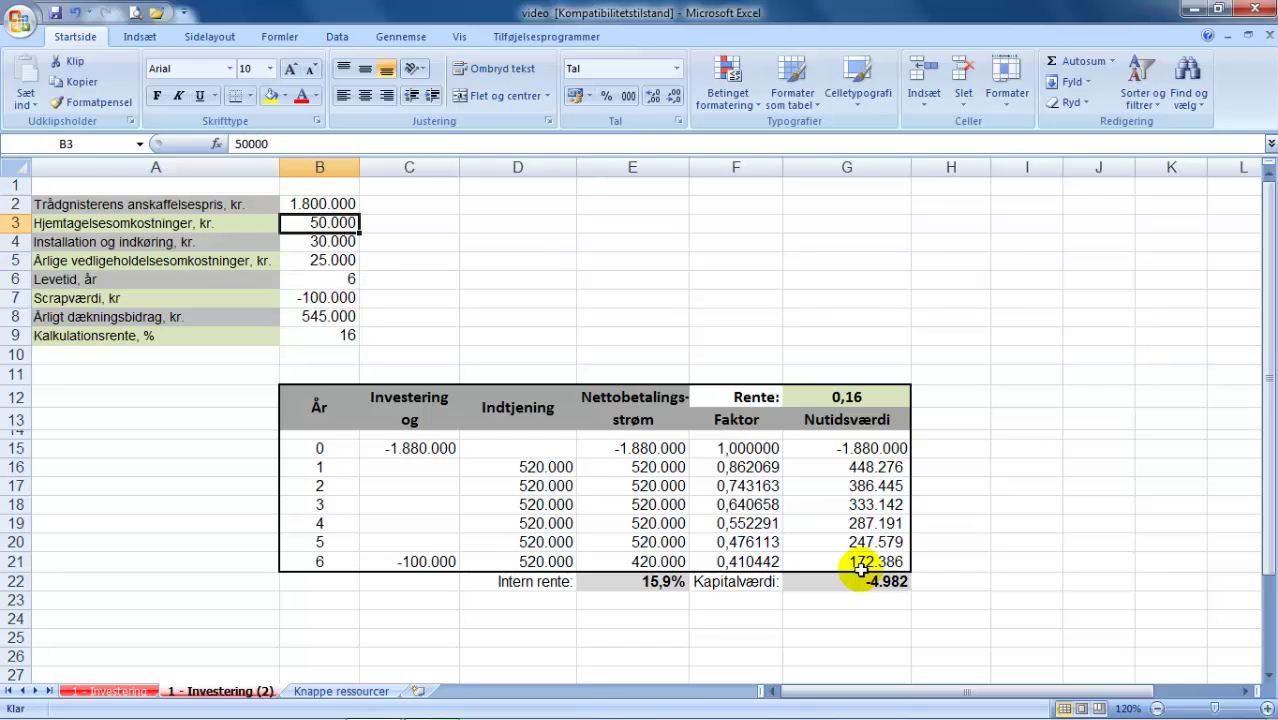
type("3")
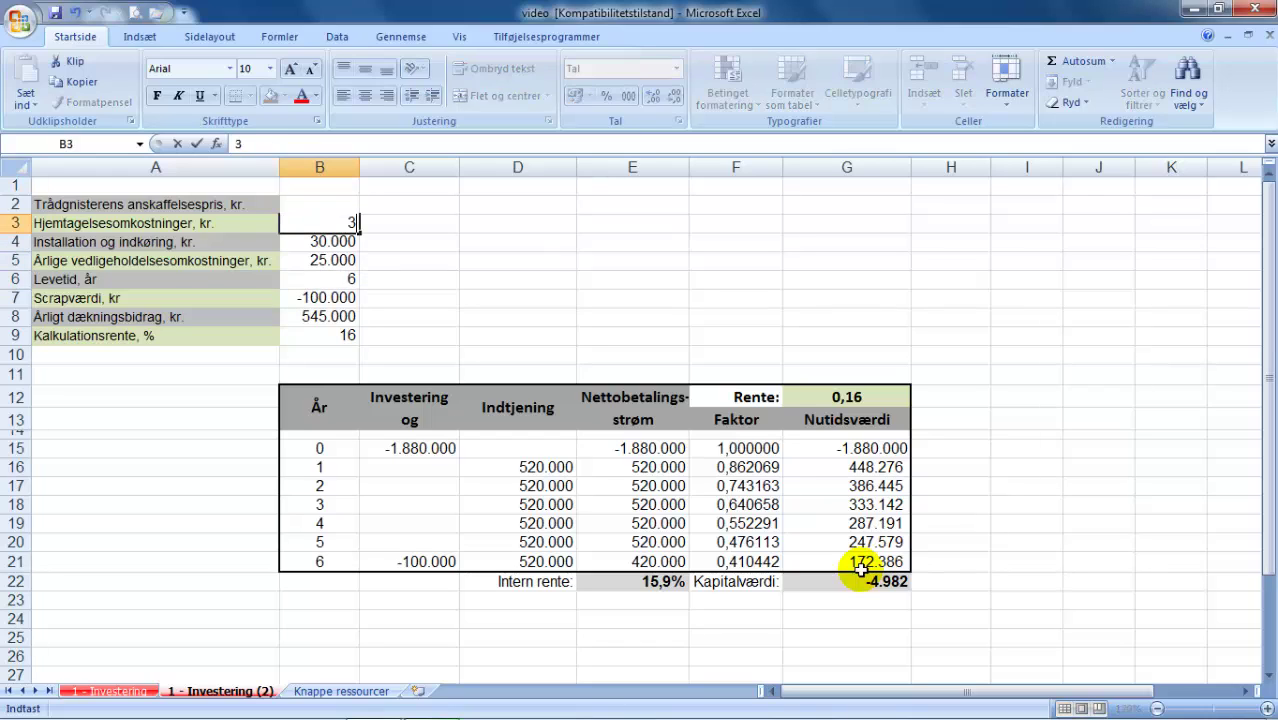
type("5000")
key("Return")
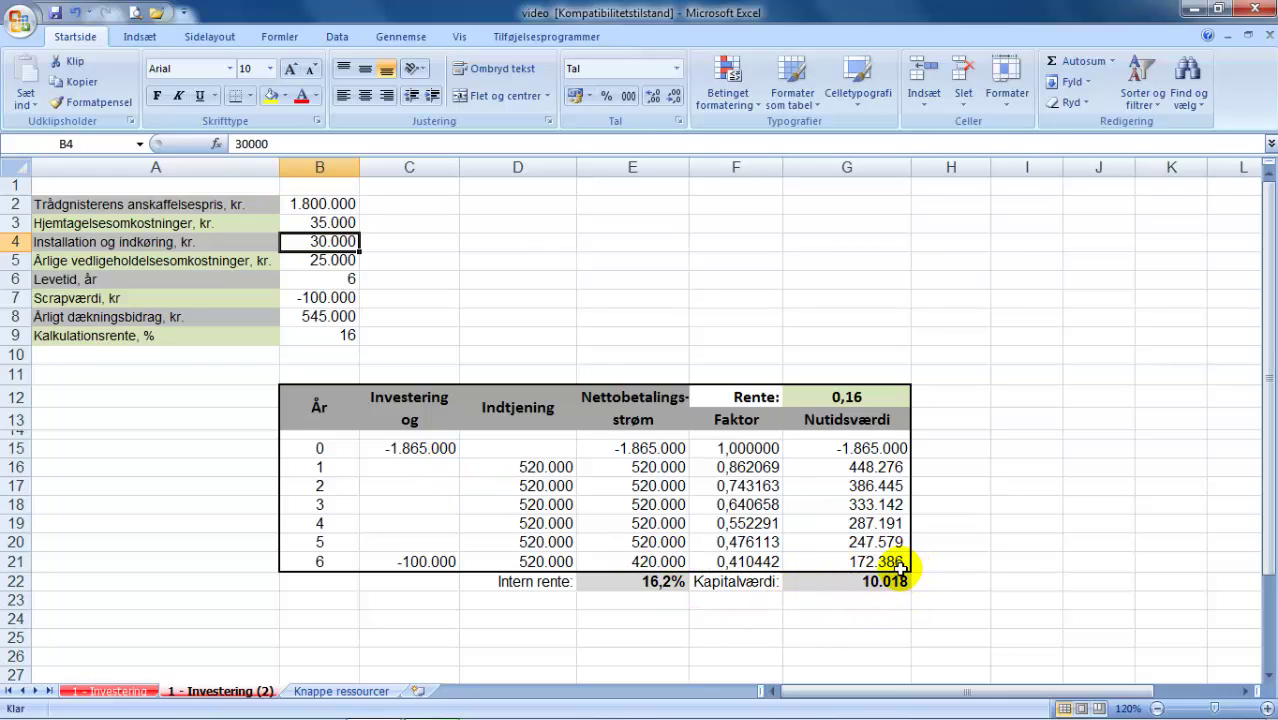
Check the original Hjemtagelsesomkostninger on the 1 - Investering sheet, and restore B3 on 1 - Investering (2) to 50000
key("Up")
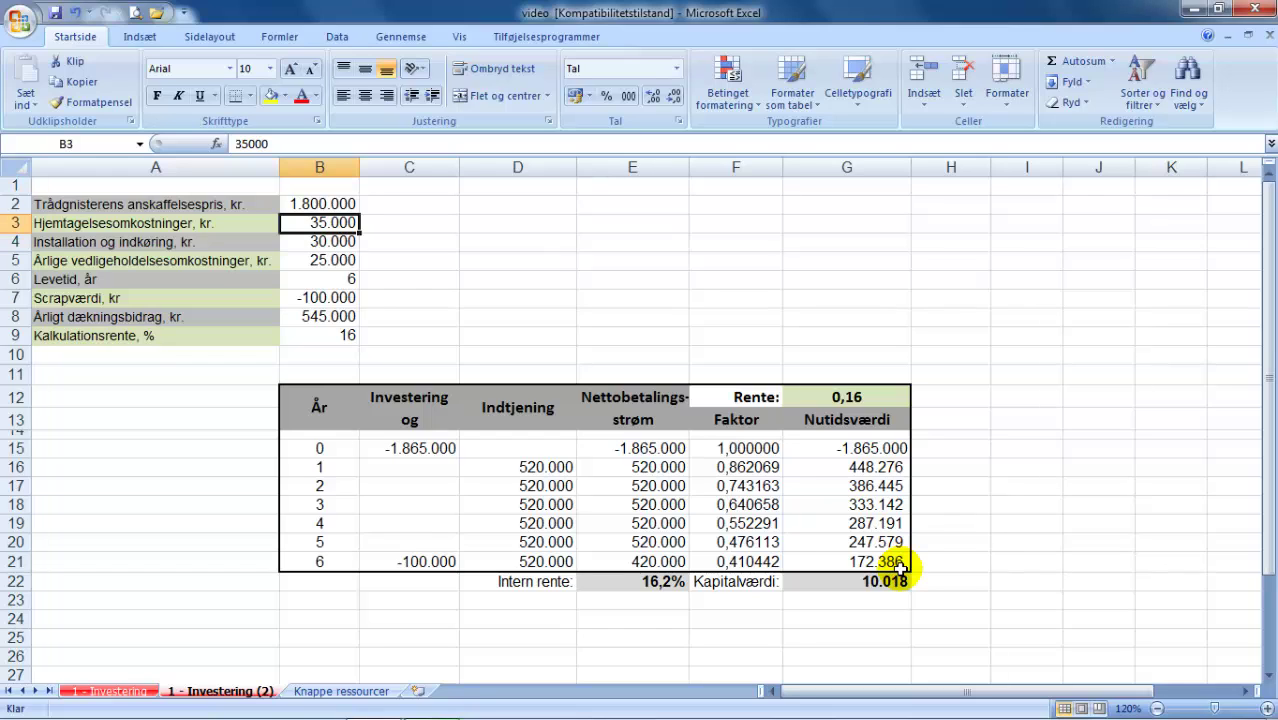
left_click(90, 690)
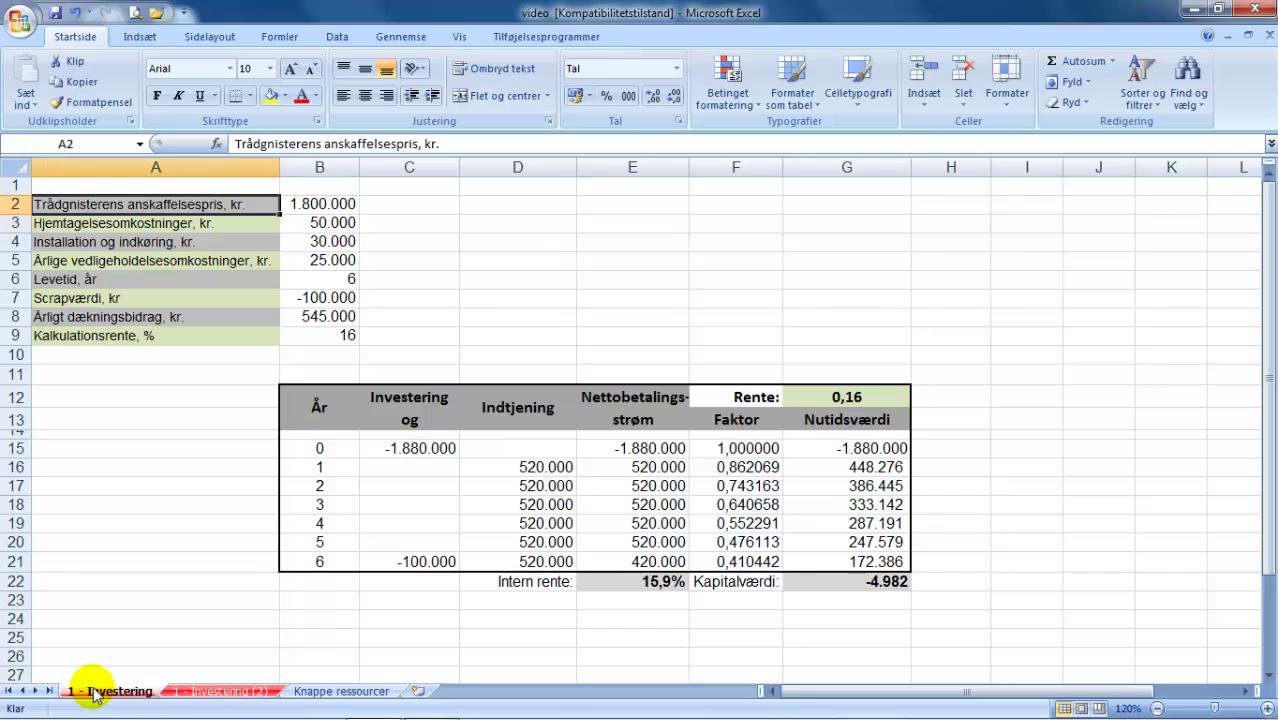
left_click(175, 690)
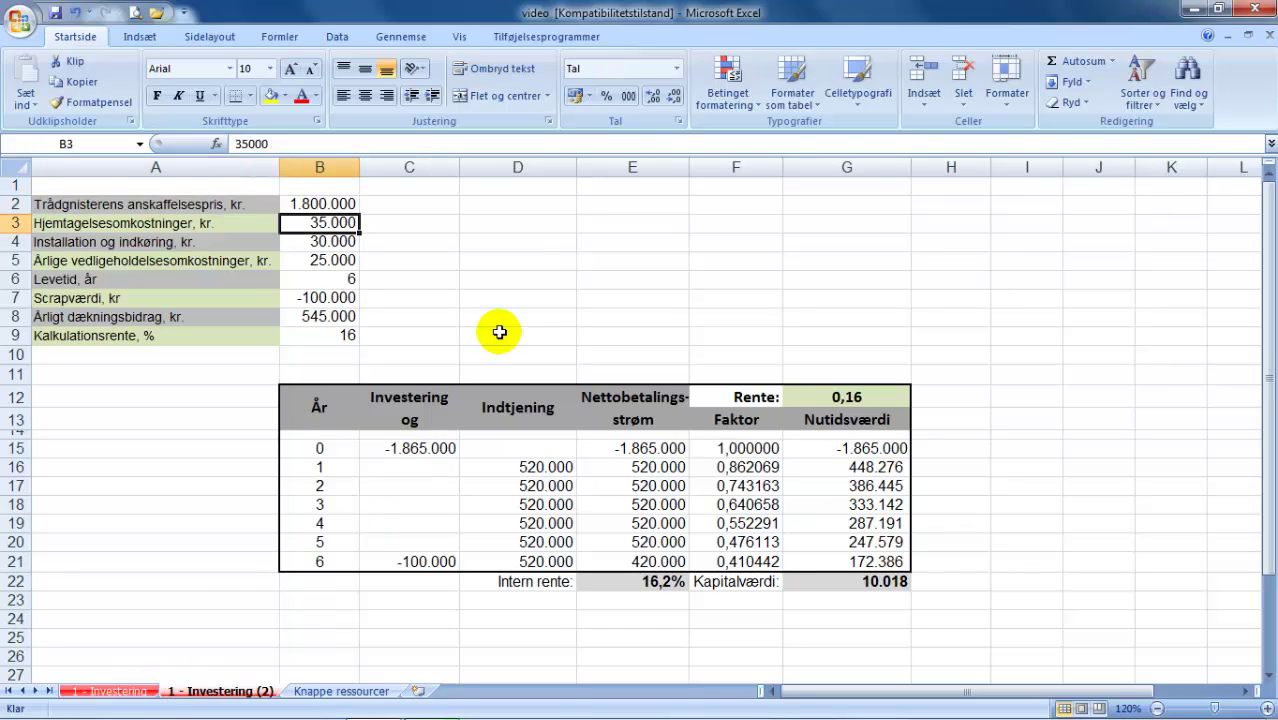
type("50000")
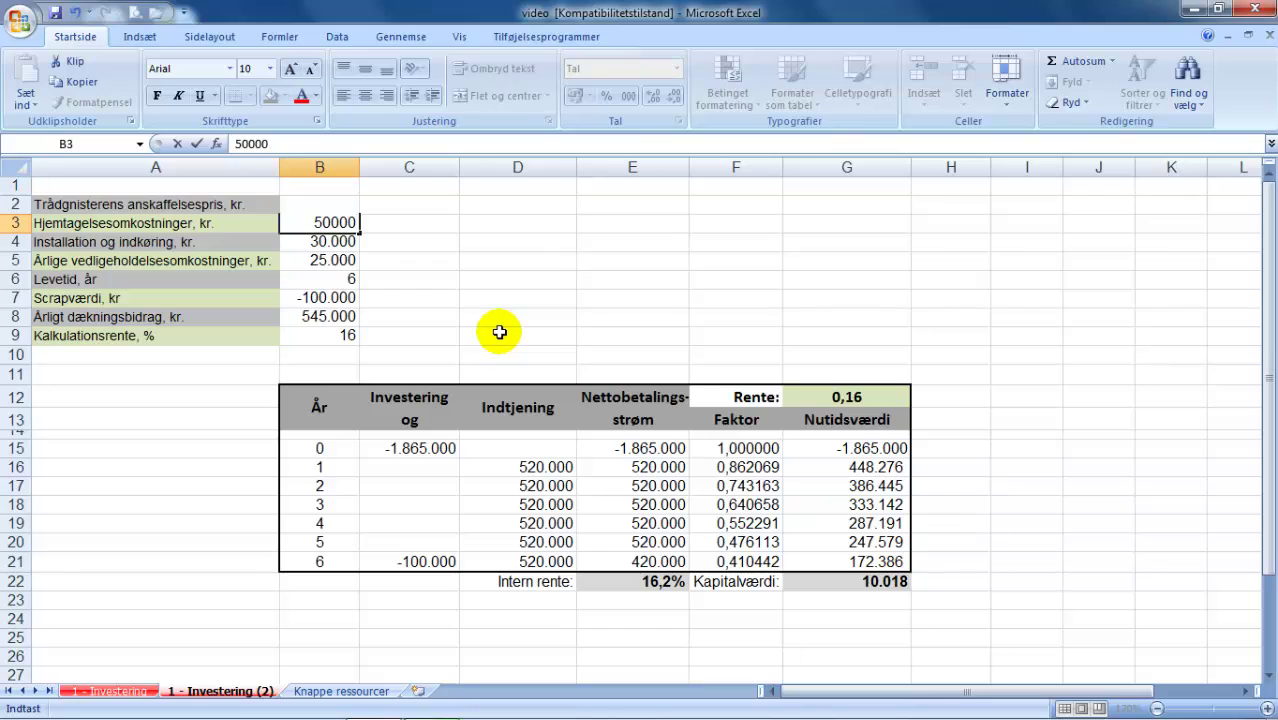
key("Return")
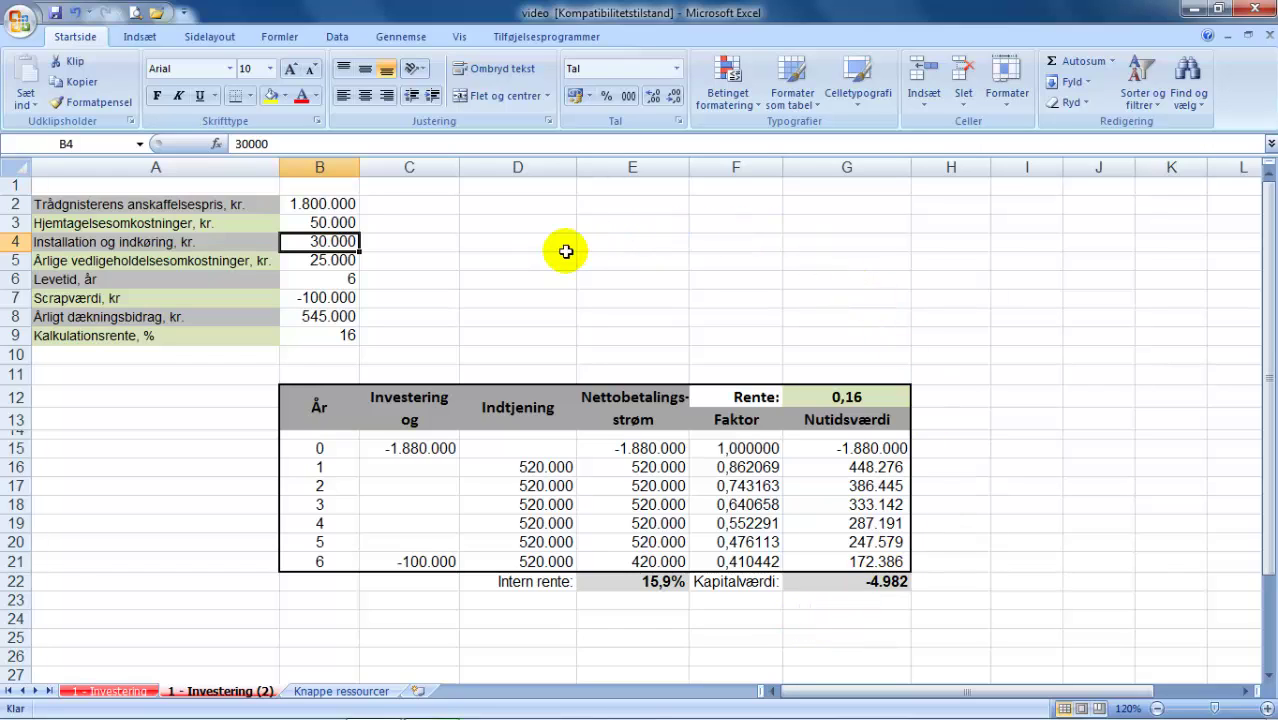
Run Goal Seek (Målsøgning) to bring Kapitalværdi in G22 to 0 by changing Hjemtagelsesomkostninger in B3, and discard the solution after reading it
left_click(312, 222)
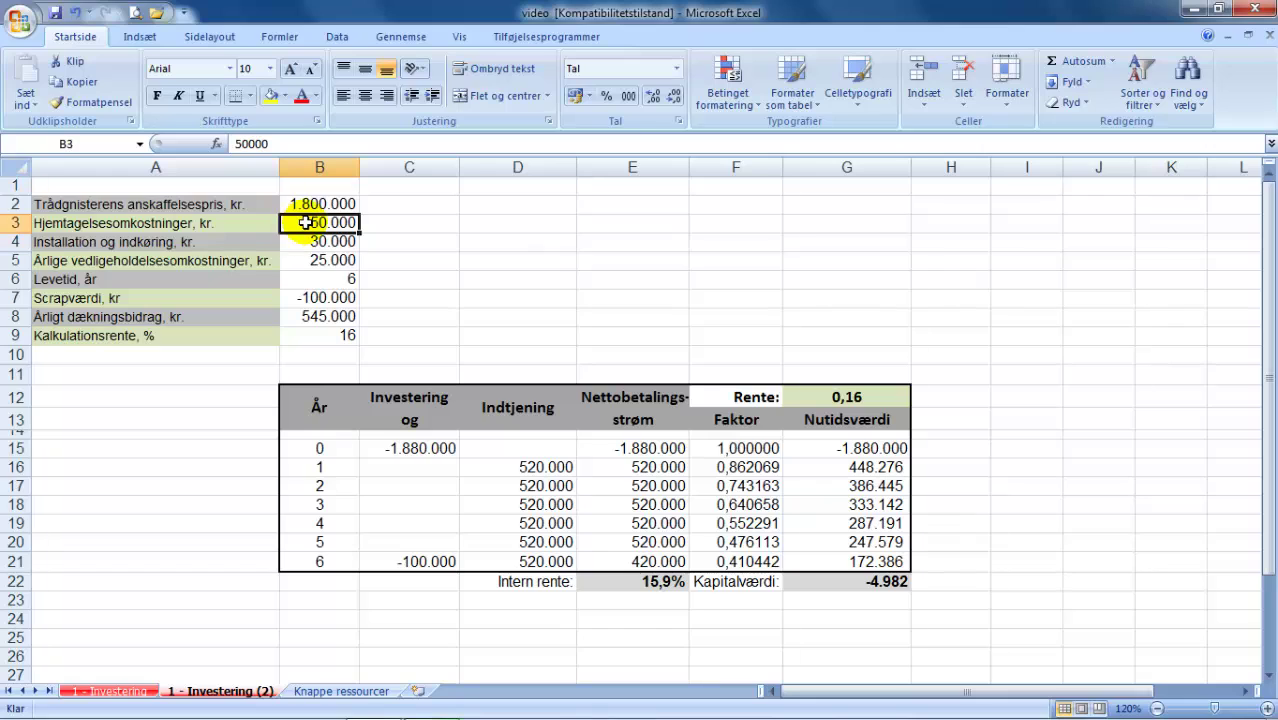
left_click(879, 585)
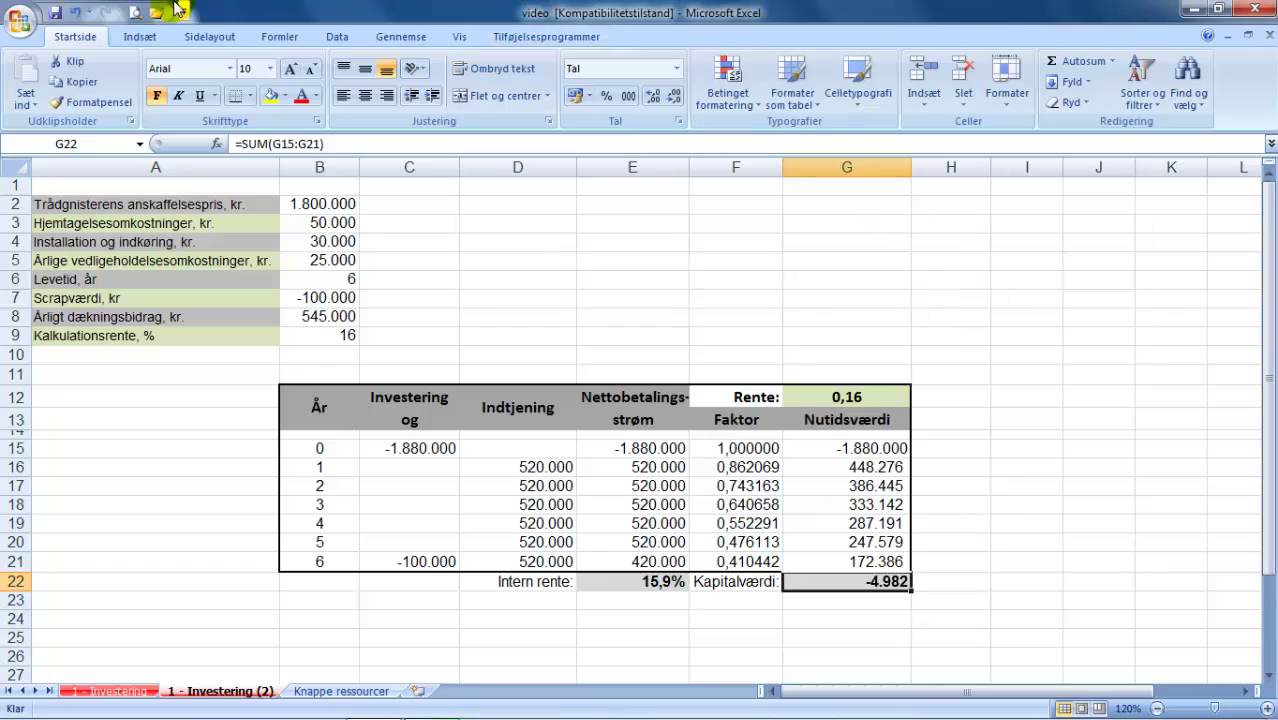
left_click(335, 38)
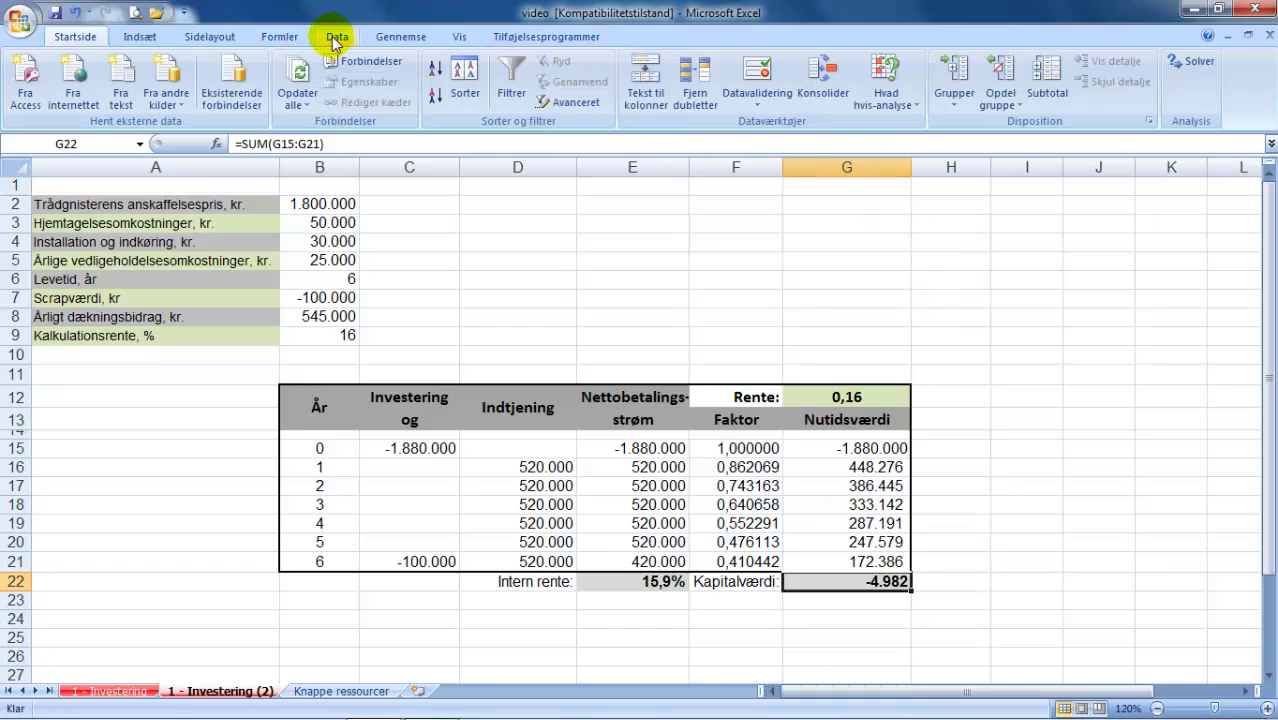
left_click(893, 108)
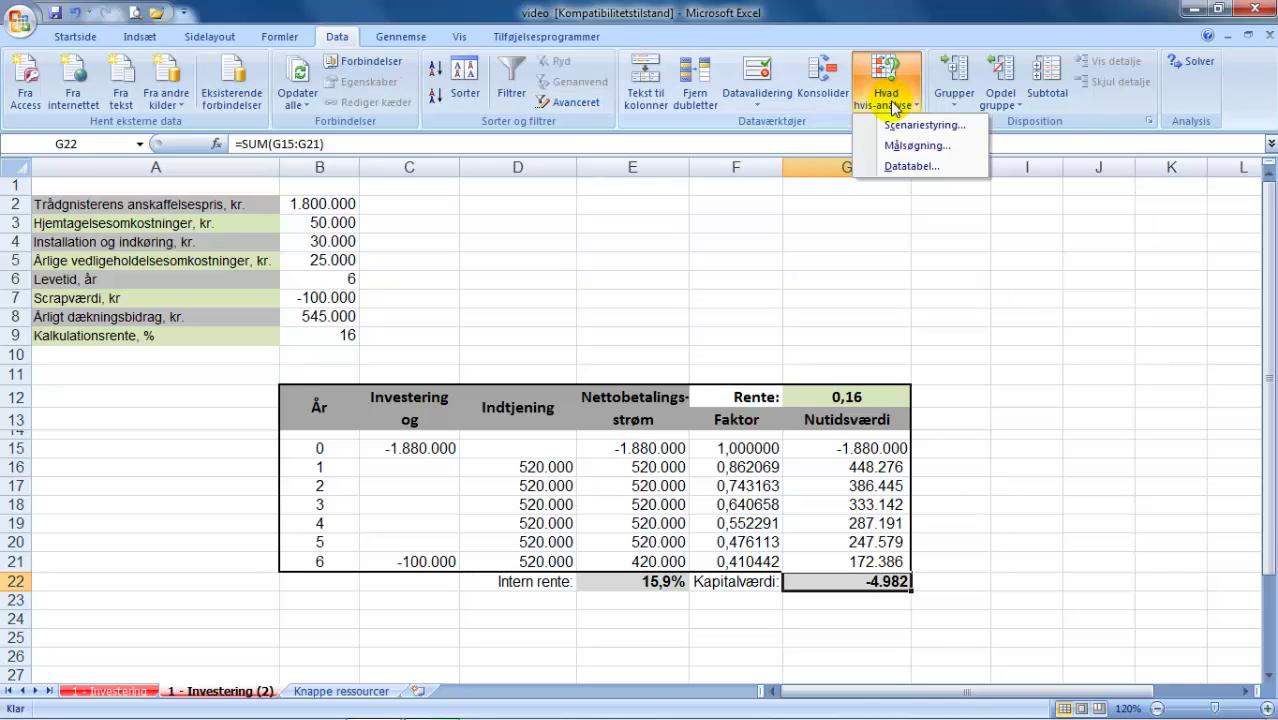
left_click(918, 150)
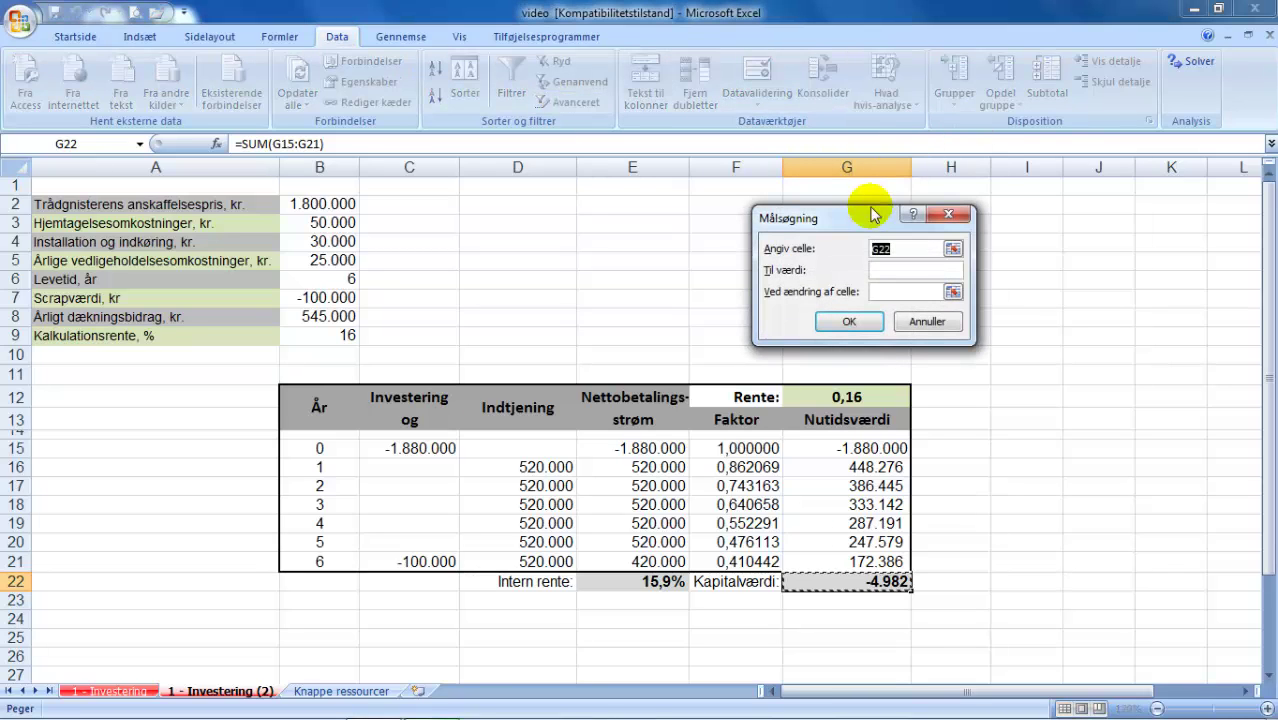
left_click_drag(842, 221, 1014, 222)
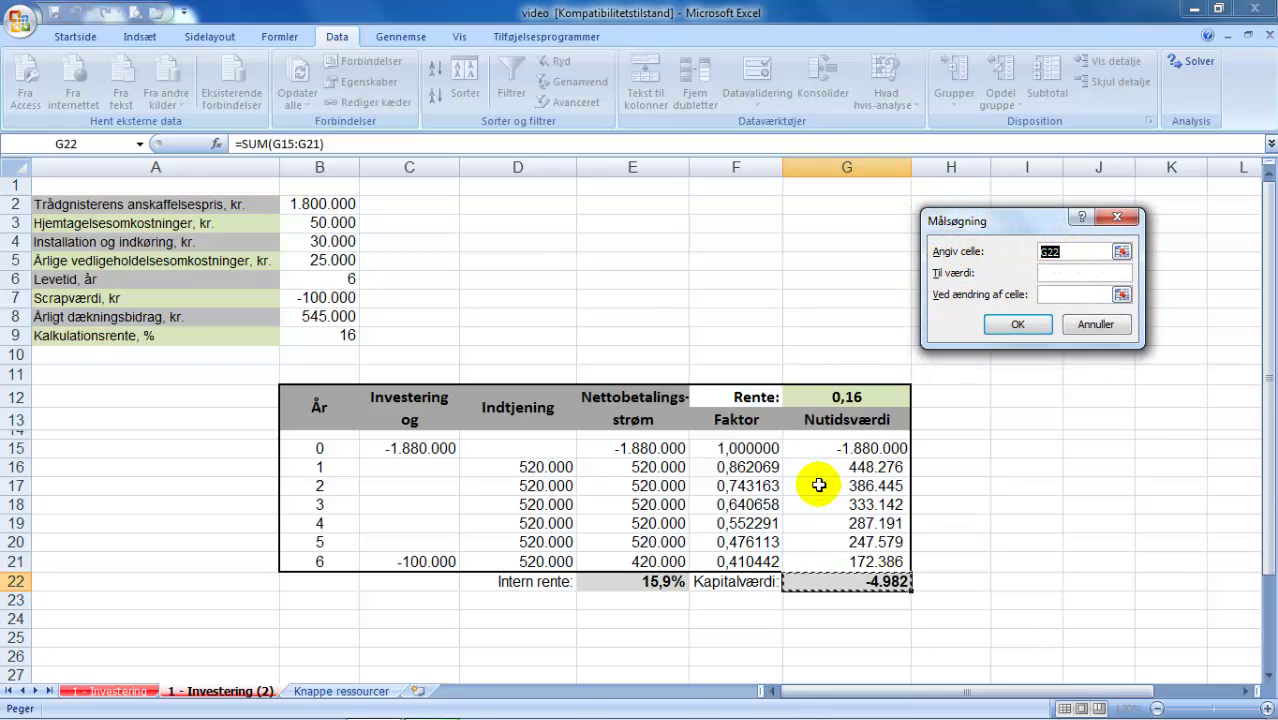
left_click(1057, 273)
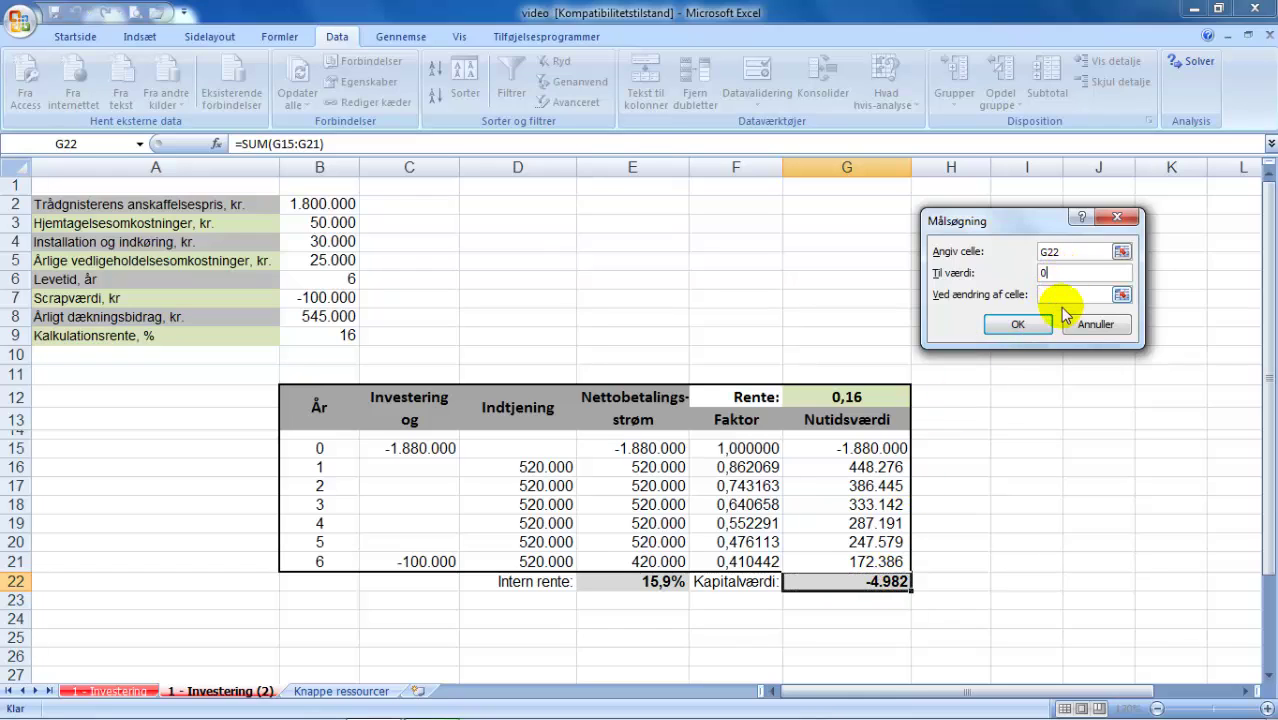
type("0")
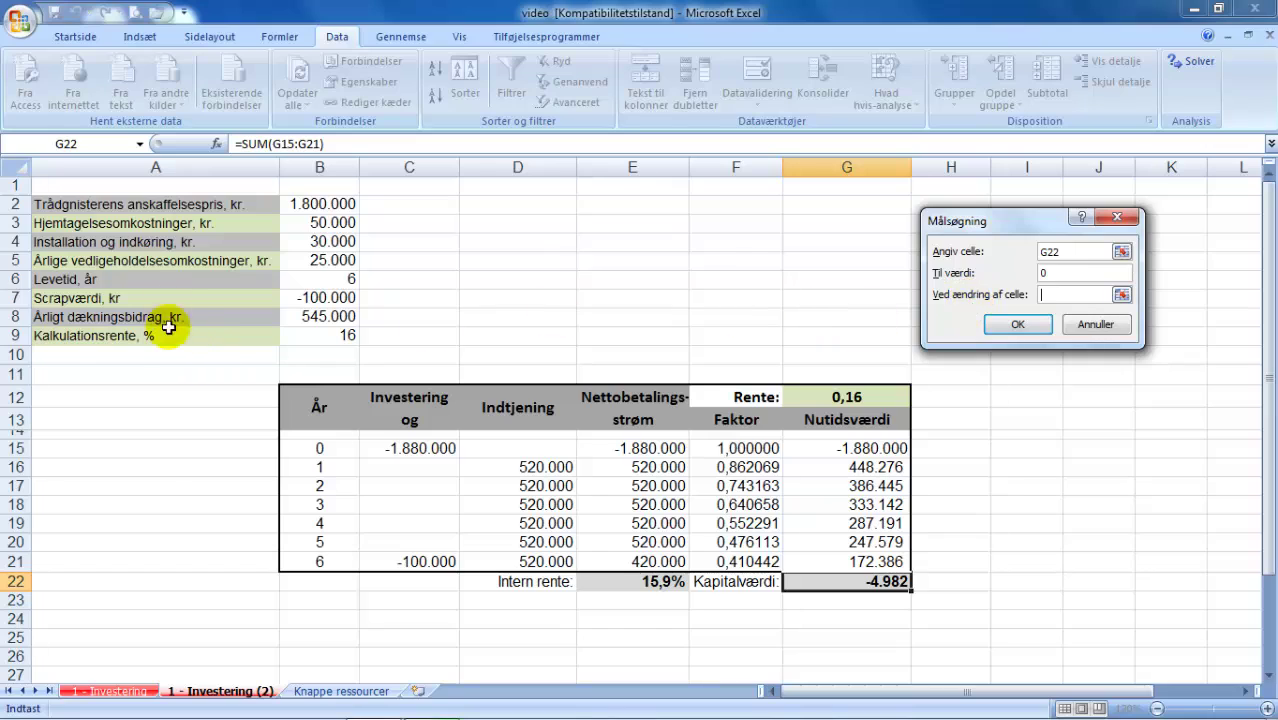
left_click(310, 226)
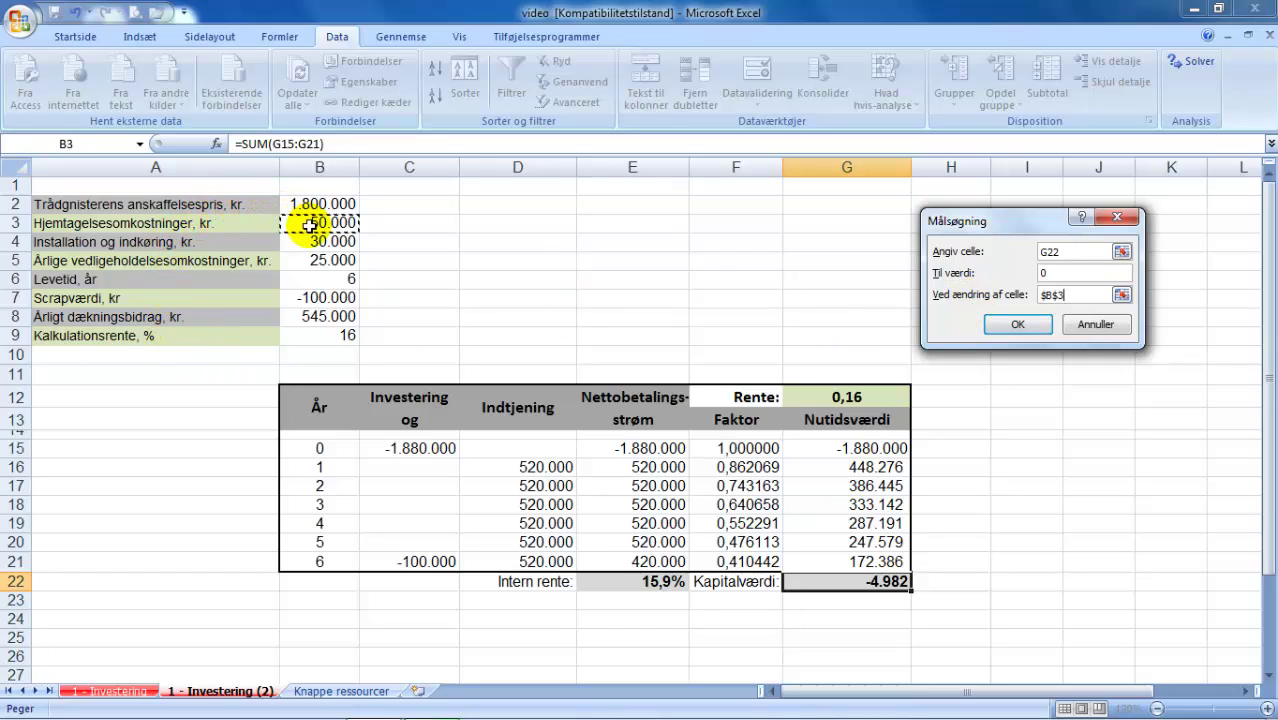
left_click(1017, 326)
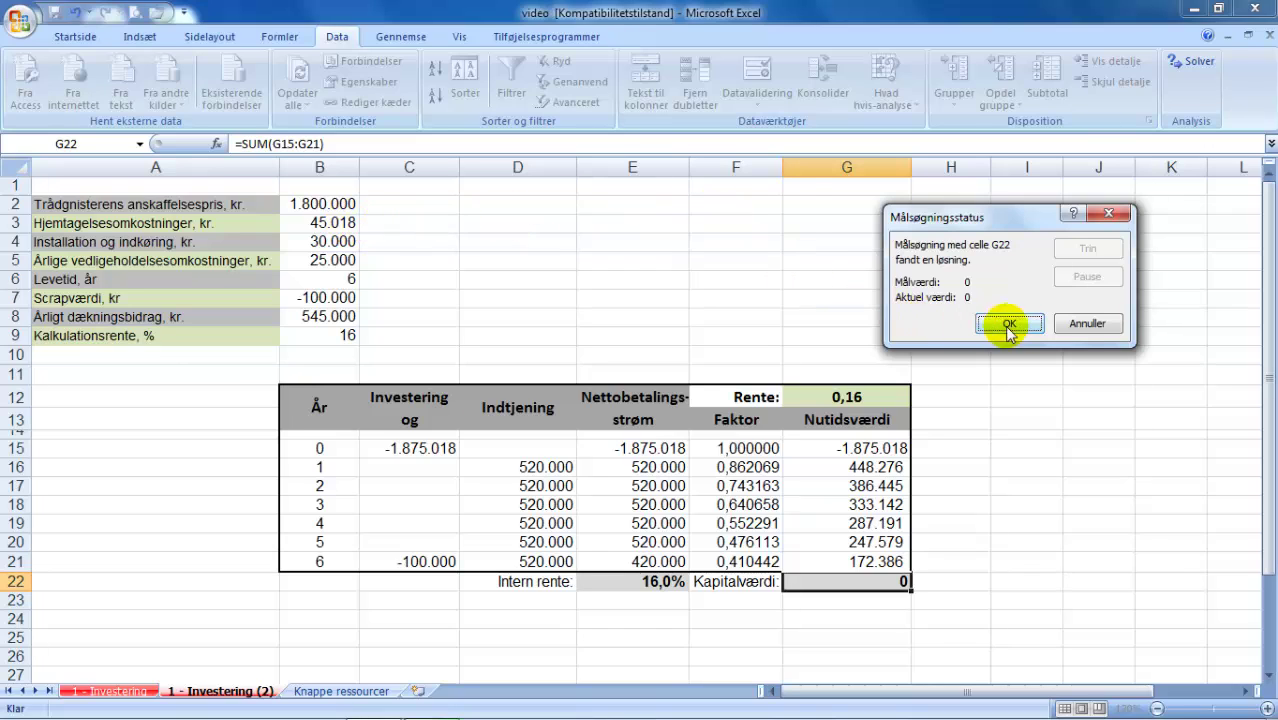
left_click(1078, 322)
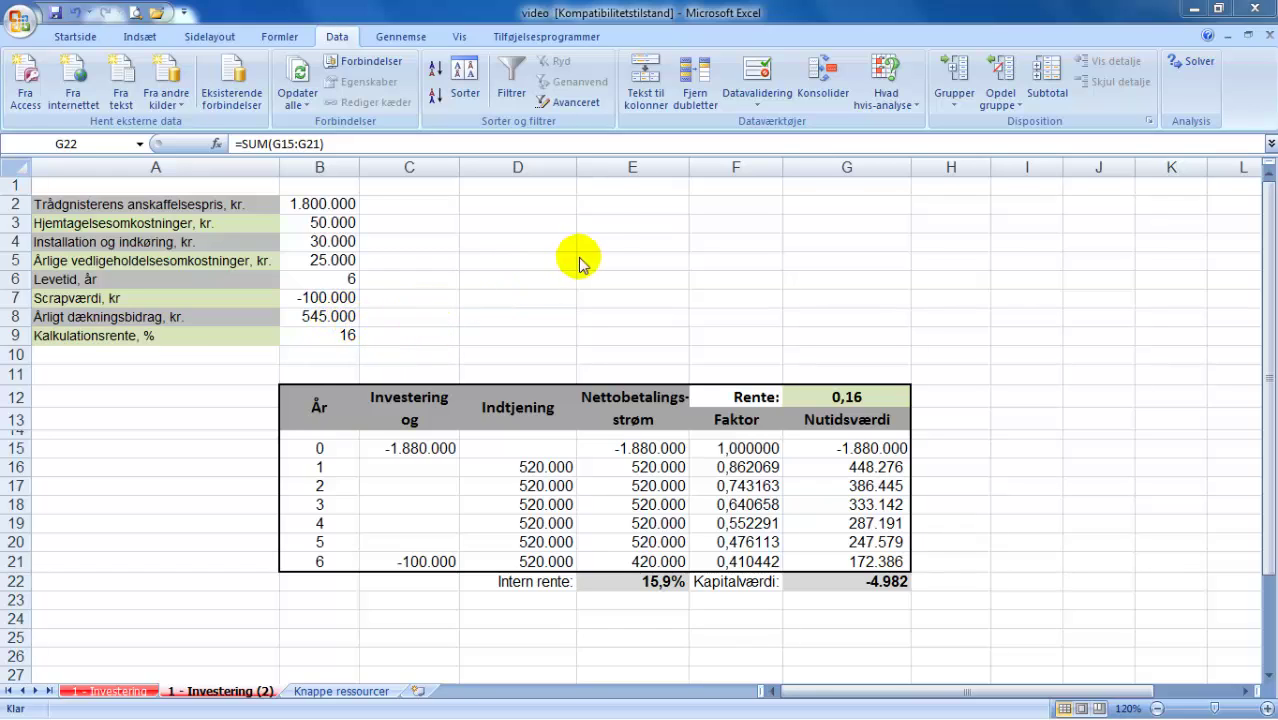
Run Goal Seek for a Kapitalværdi of 0 in G22 by changing Årligt dækningsbidrag in B8, and discard the solution after reading it
left_click(890, 100)
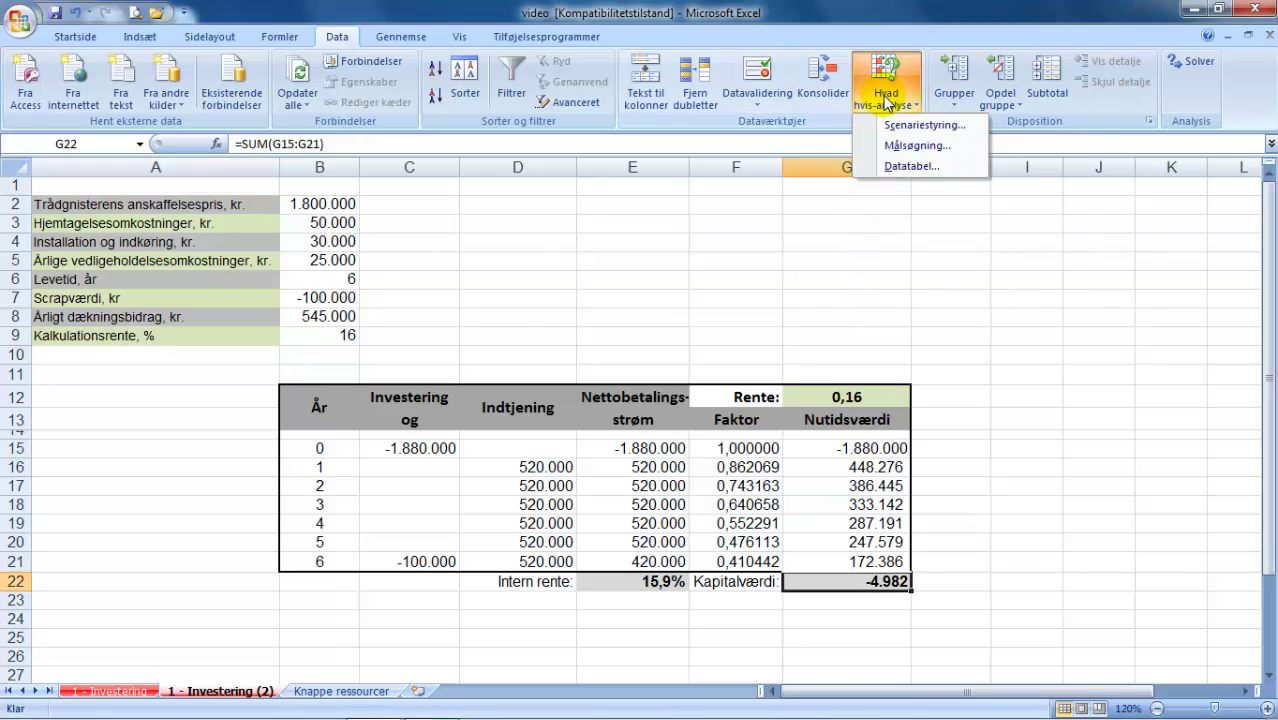
left_click(910, 140)
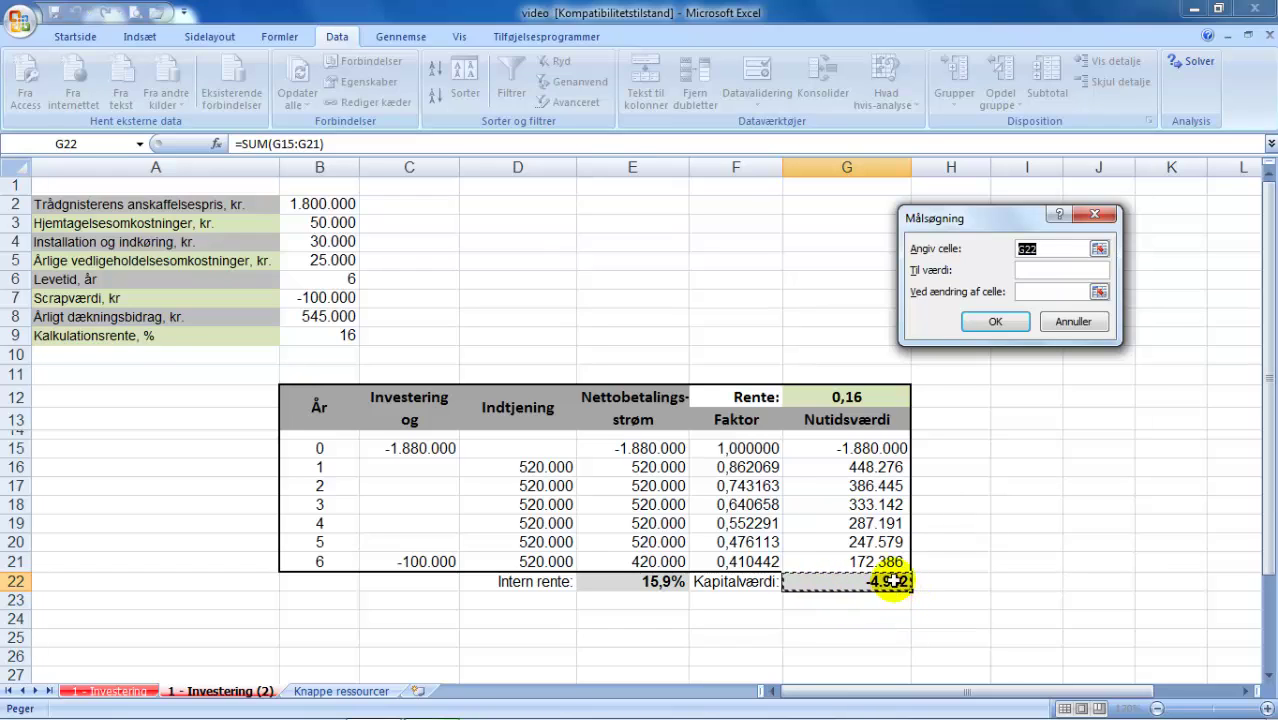
left_click(1040, 275)
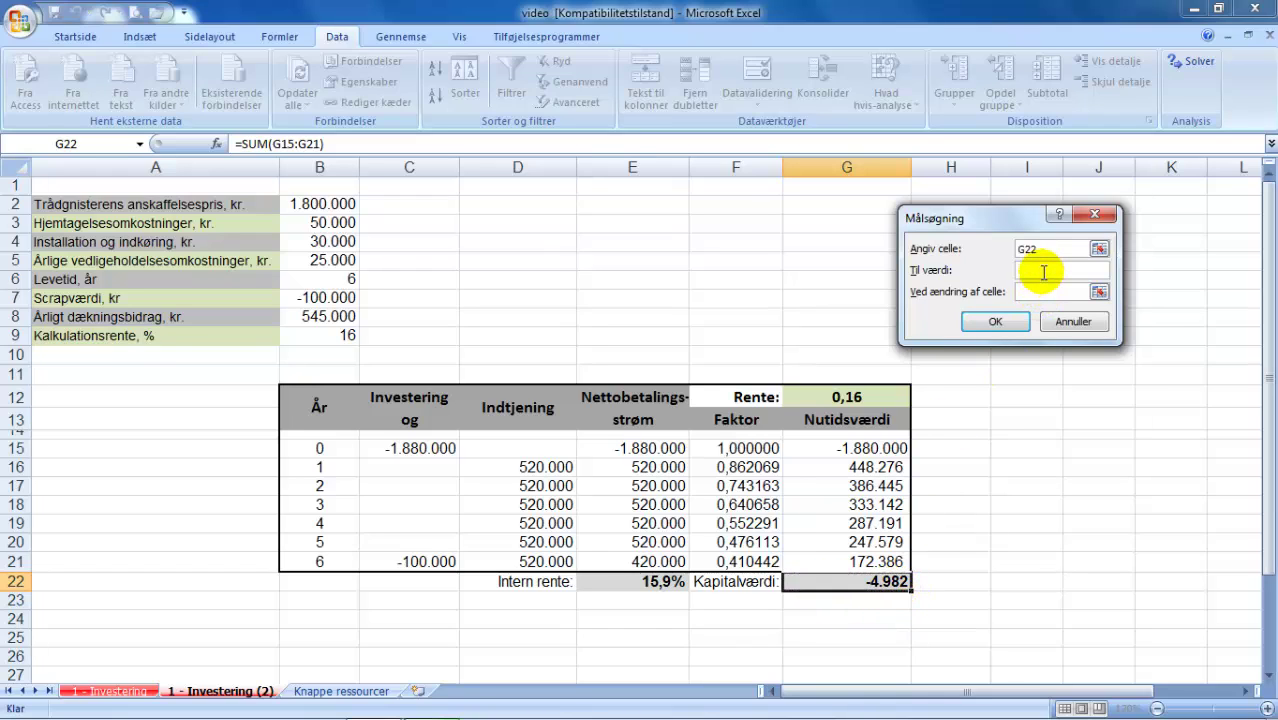
type("0")
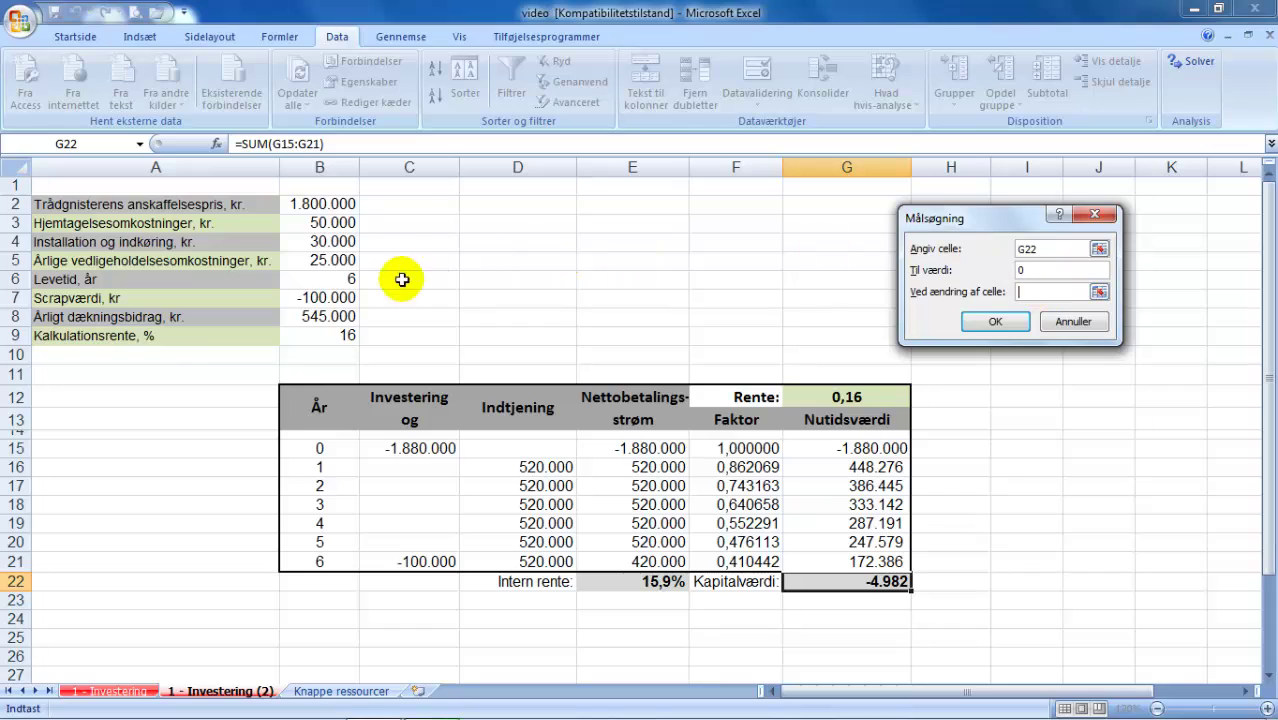
left_click(316, 318)
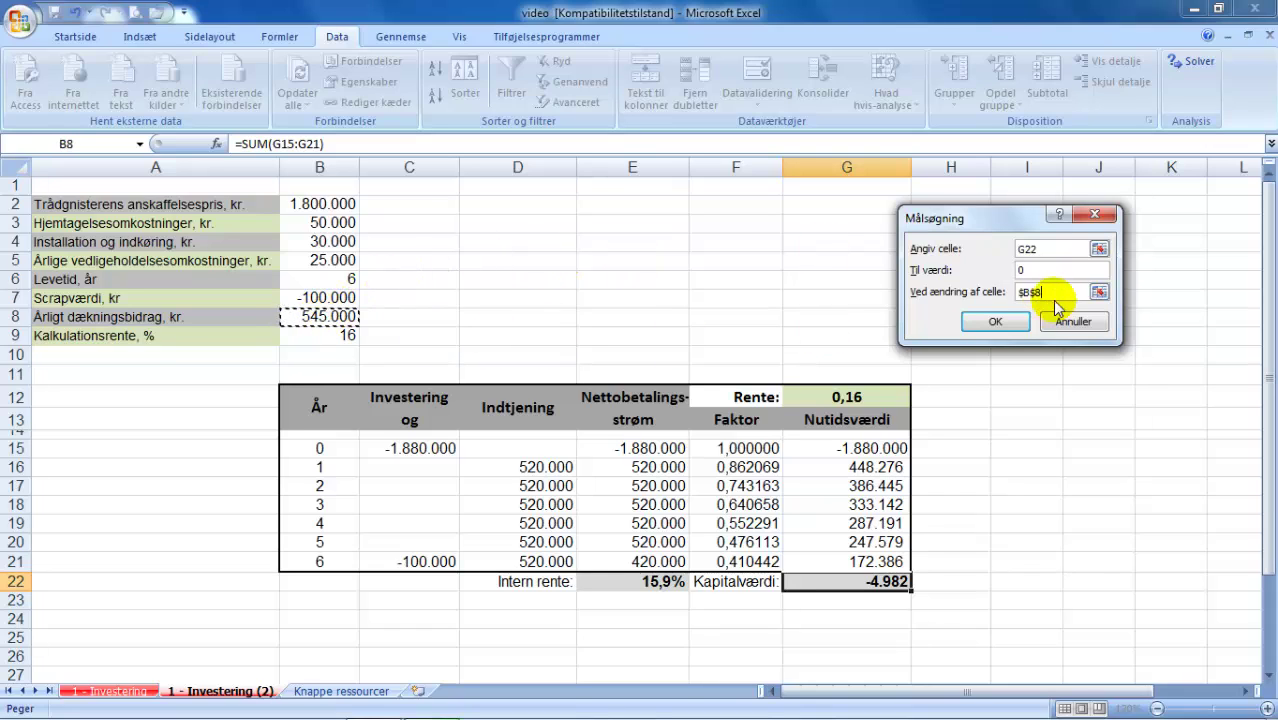
left_click(996, 322)
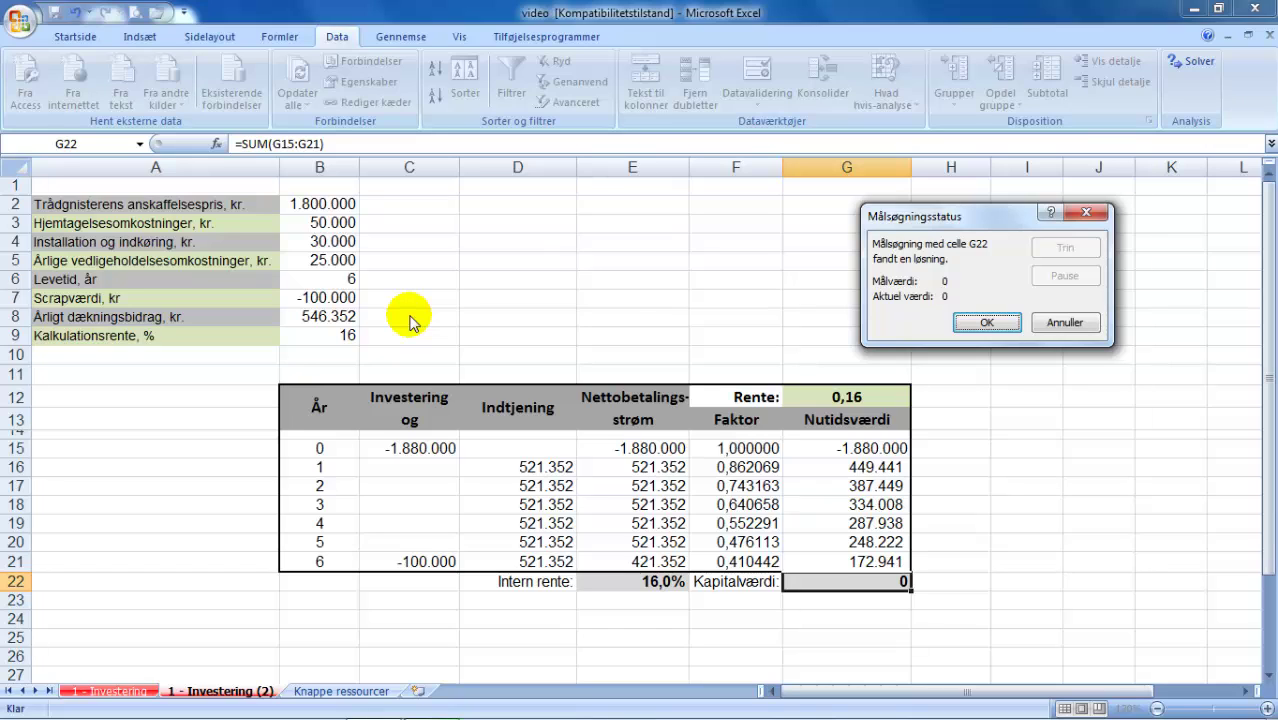
left_click(1065, 322)
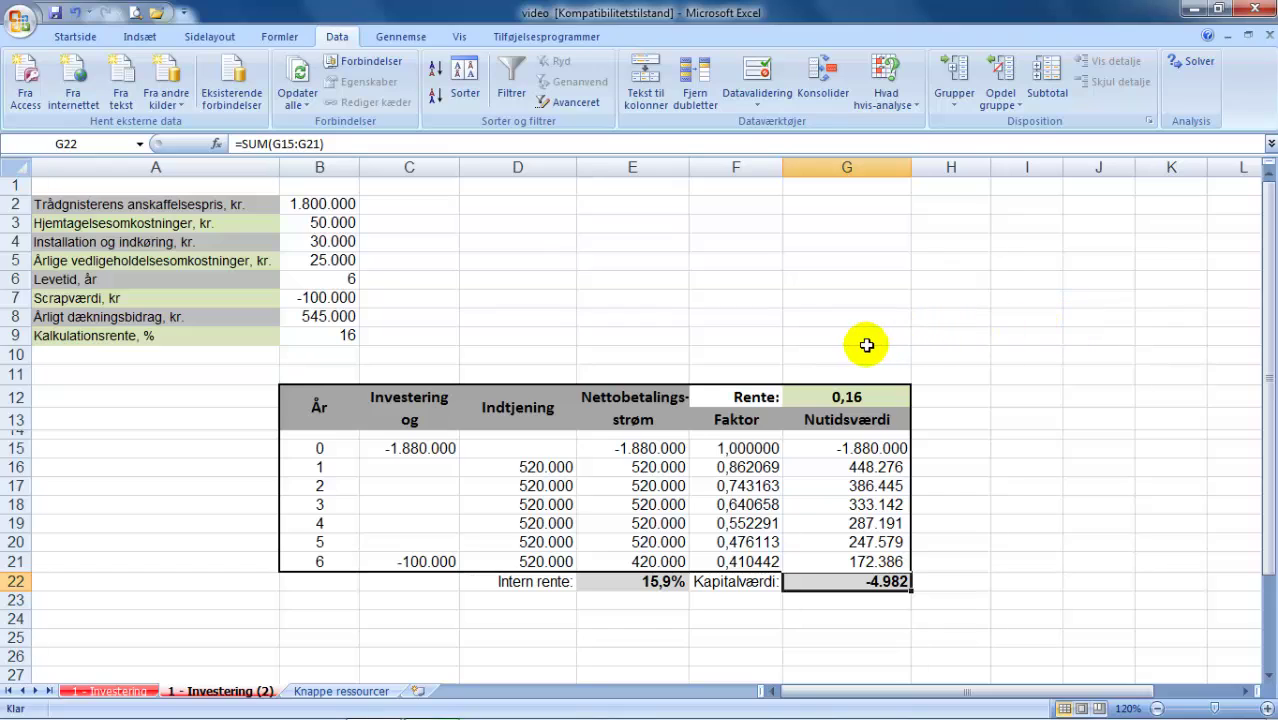